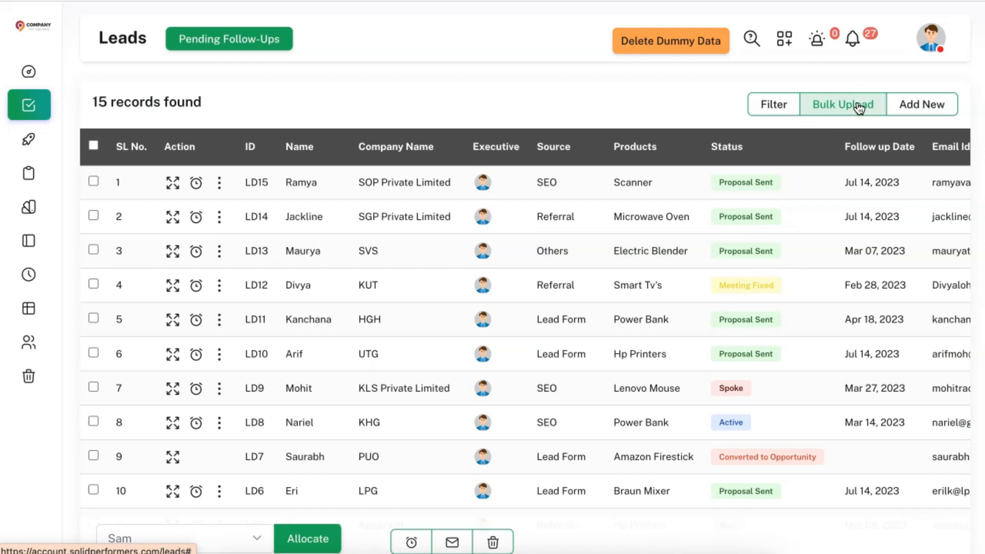
- Look at the fields of the new lead form and return to the leads list without saving
left_click(925, 104)
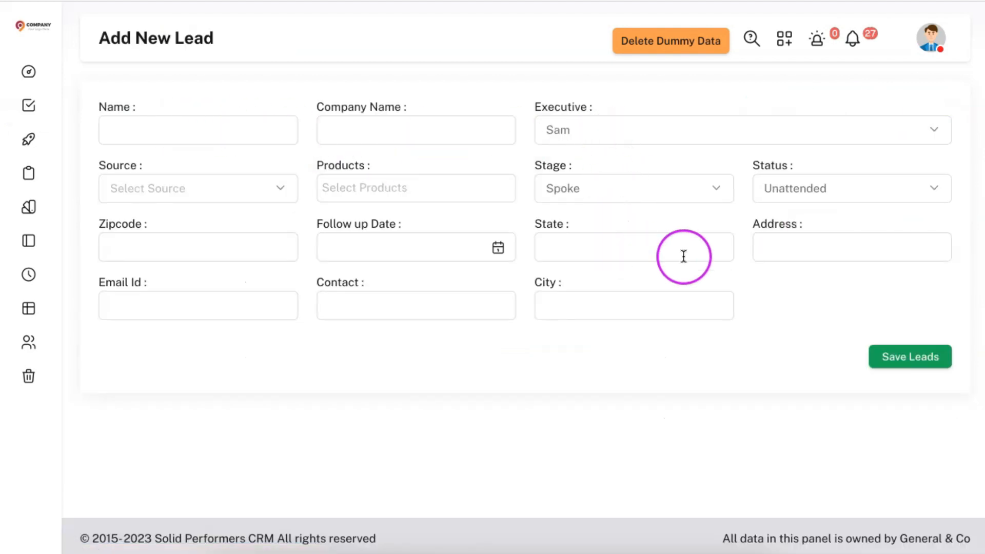
left_click(143, 131)
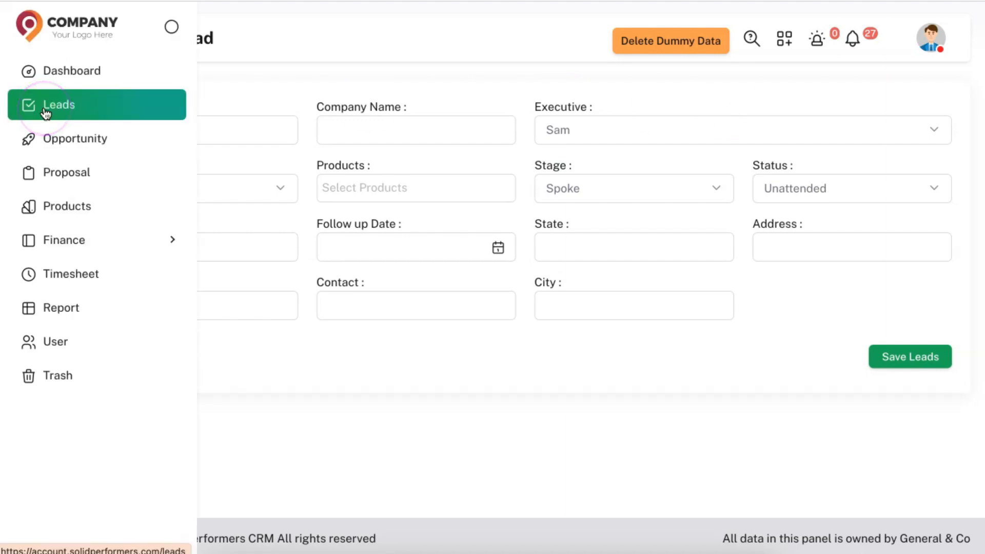
left_click(44, 110)
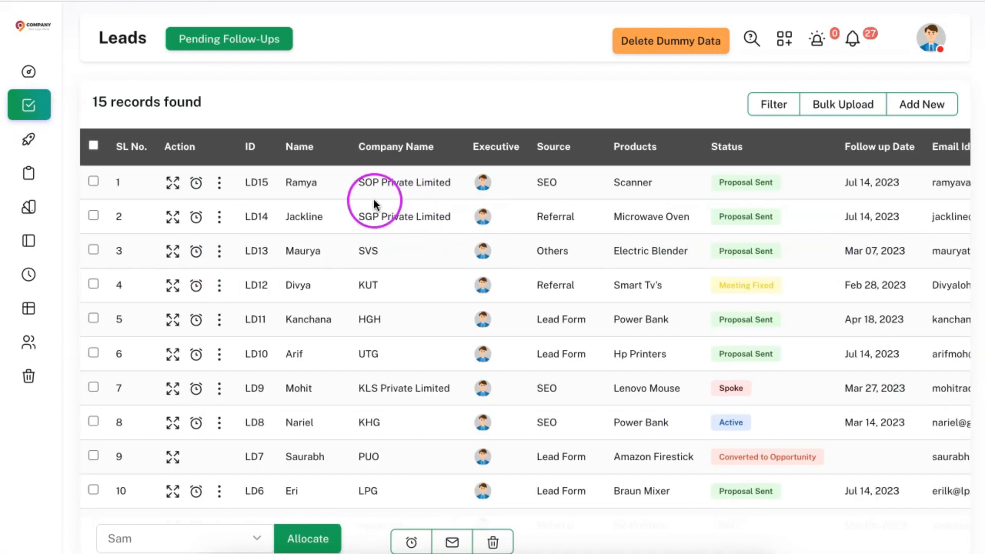
- Look at the follow-up update form of lead LD15, and view the leads follow-ups listed in the notifications
left_click(197, 185)
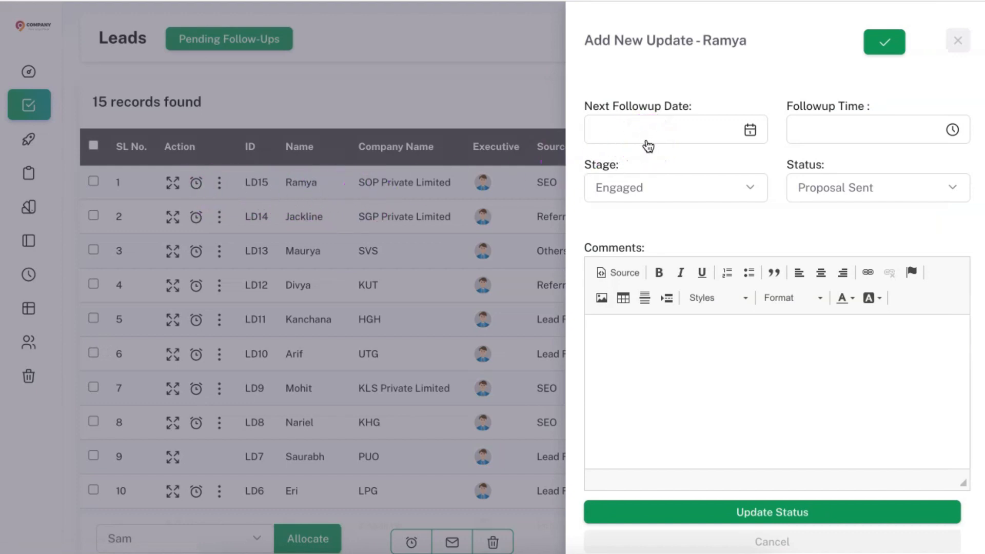
left_click(467, 106)
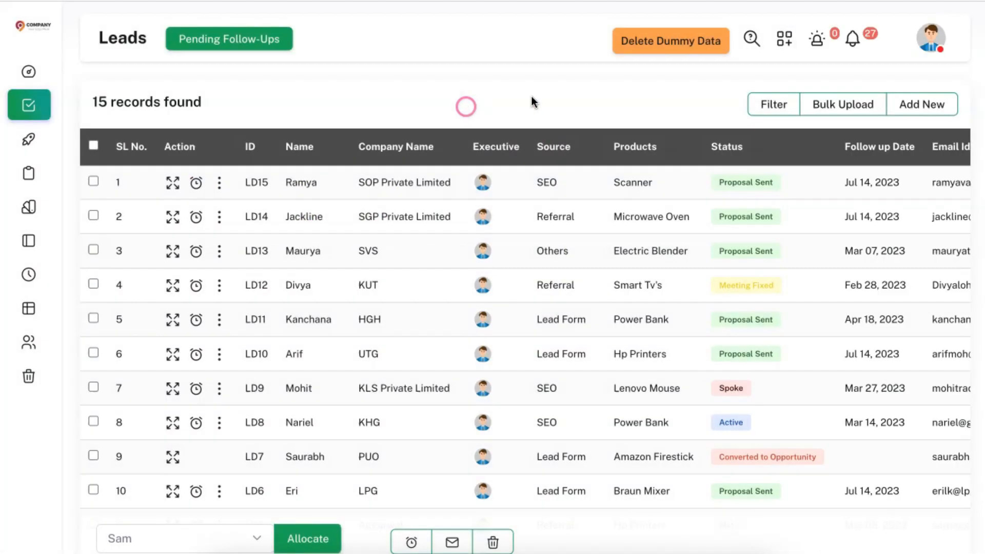
left_click(850, 45)
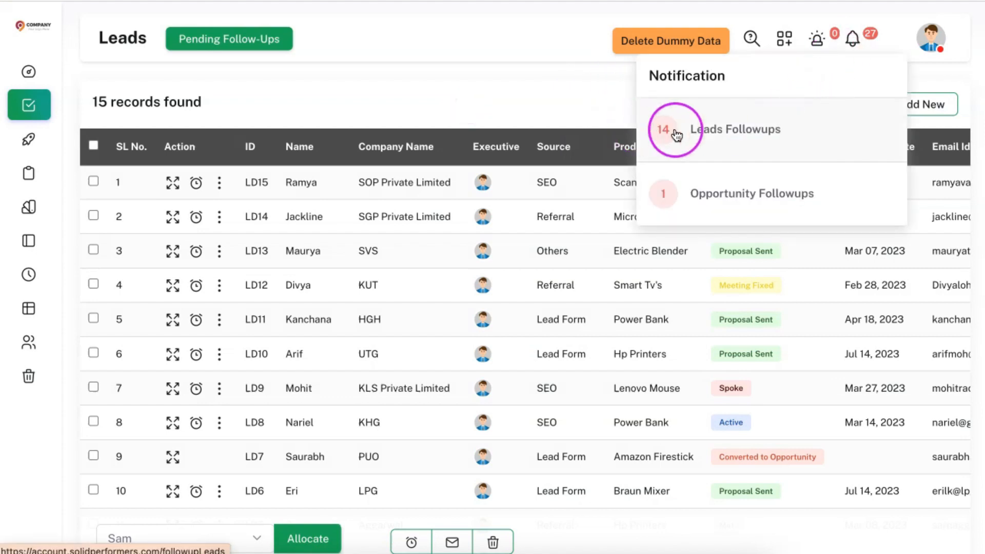
left_click(704, 135)
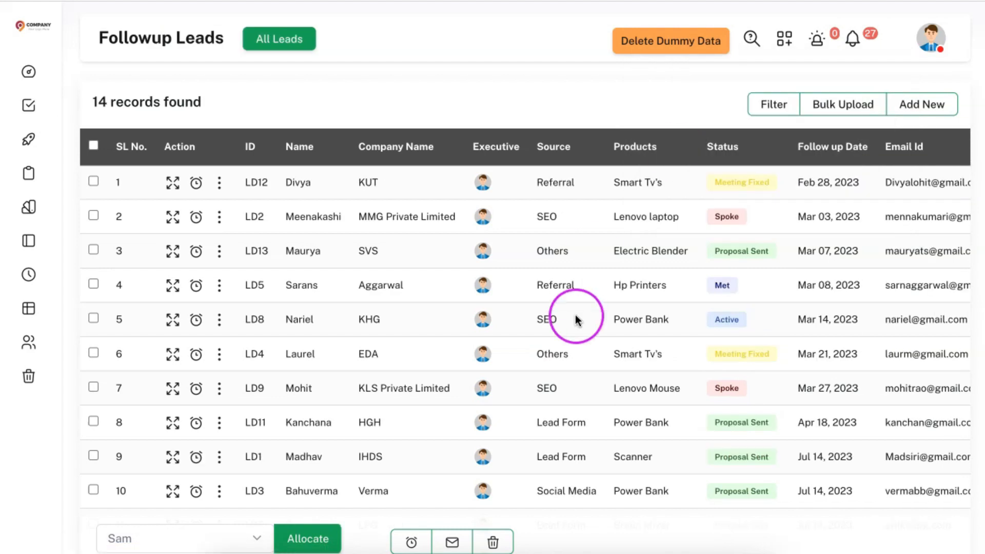
scroll(626, 295, "right", 3)
scroll(624, 293, "left", 3)
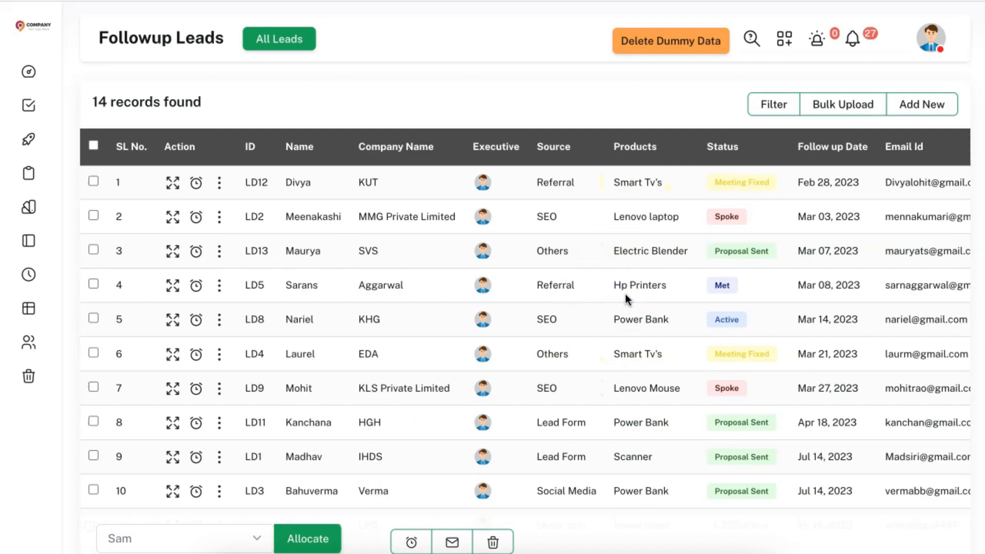
- View the details and follow-ups of lead LD12 in the follow-up leads list
left_click(174, 187)
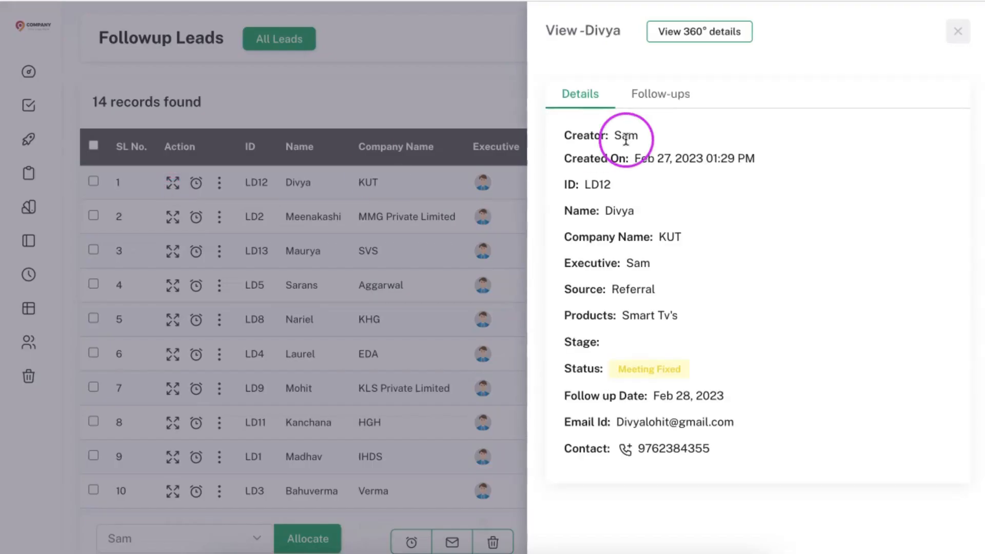
left_click(659, 100)
left_click(660, 241)
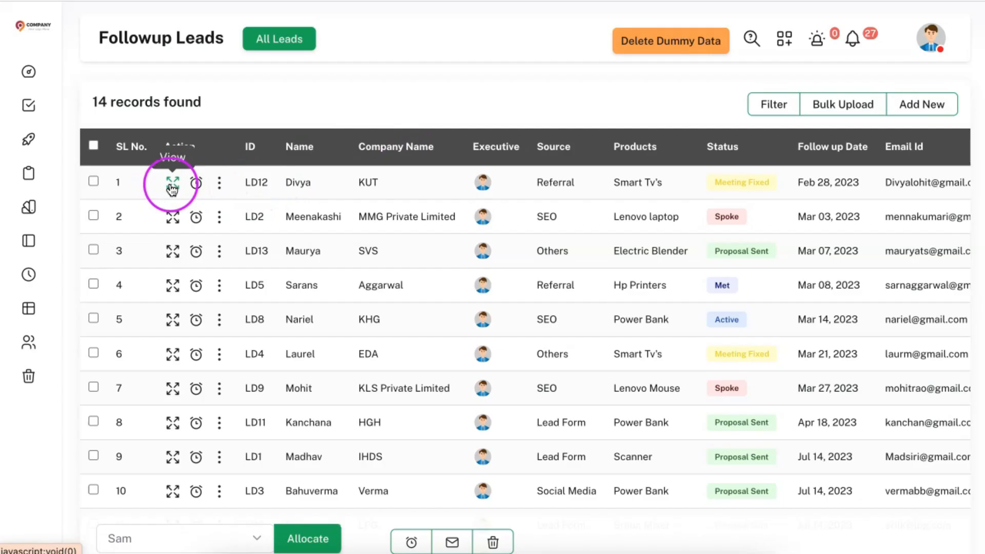
- Open the 360° details of lead LD12 and review its notes, uploads, history and logs
left_click(172, 185)
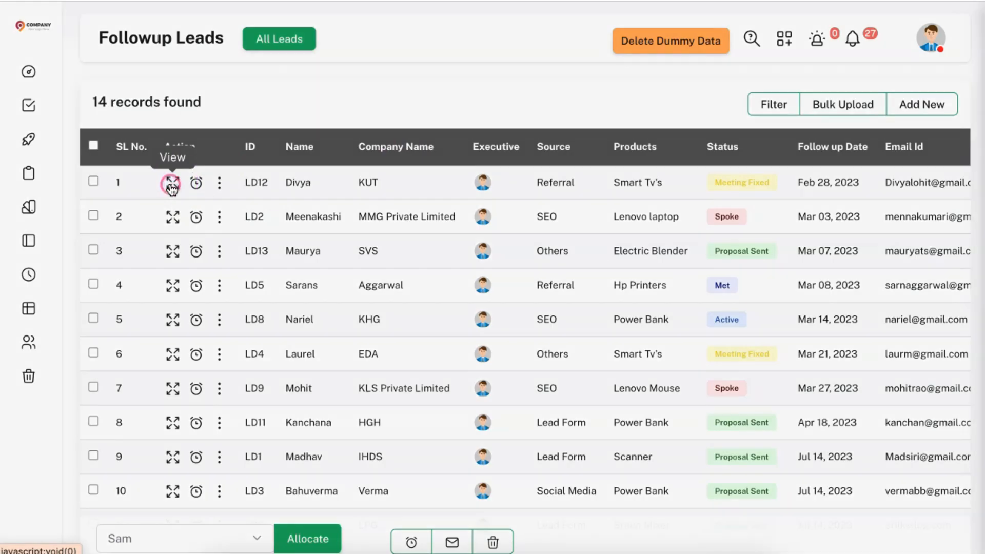
left_click(688, 37)
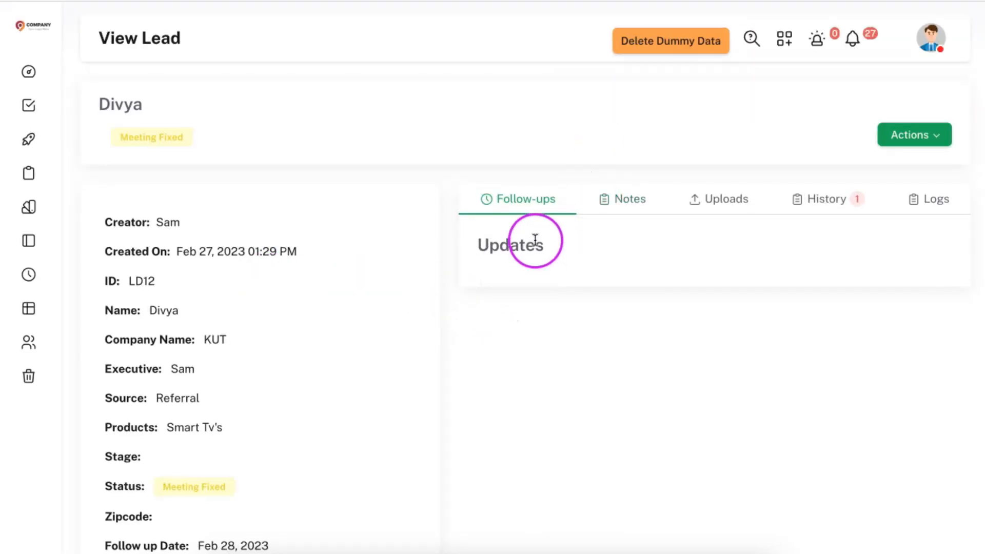
left_click(631, 208)
left_click(738, 209)
left_click(820, 209)
left_click(923, 205)
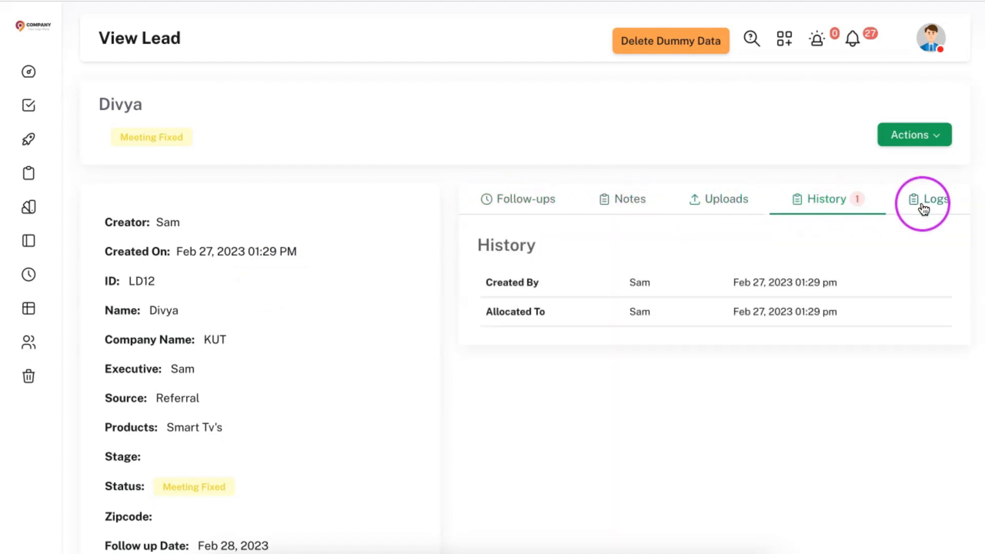
- Review the actions available for the lead and go back to the full leads list
left_click(915, 134)
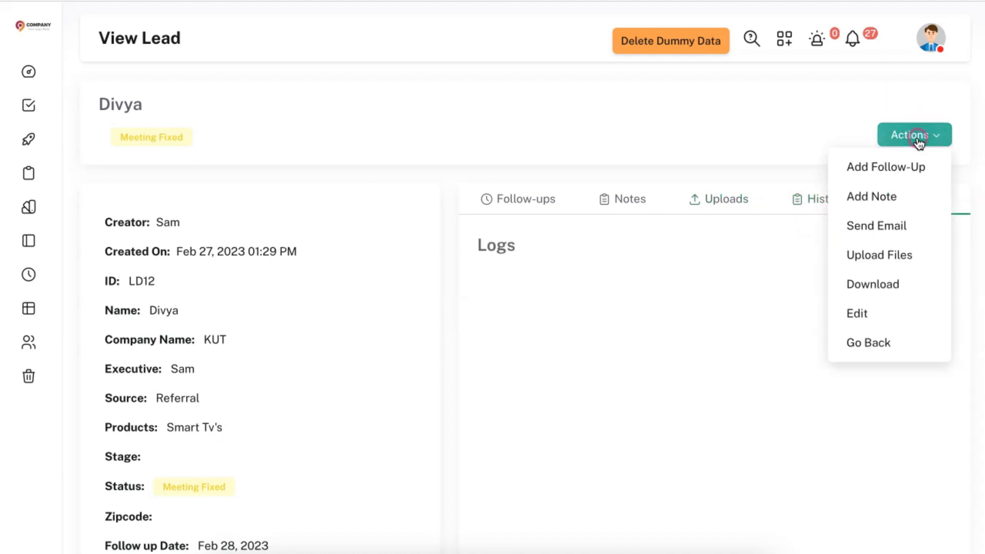
left_click(897, 282)
left_click(884, 344)
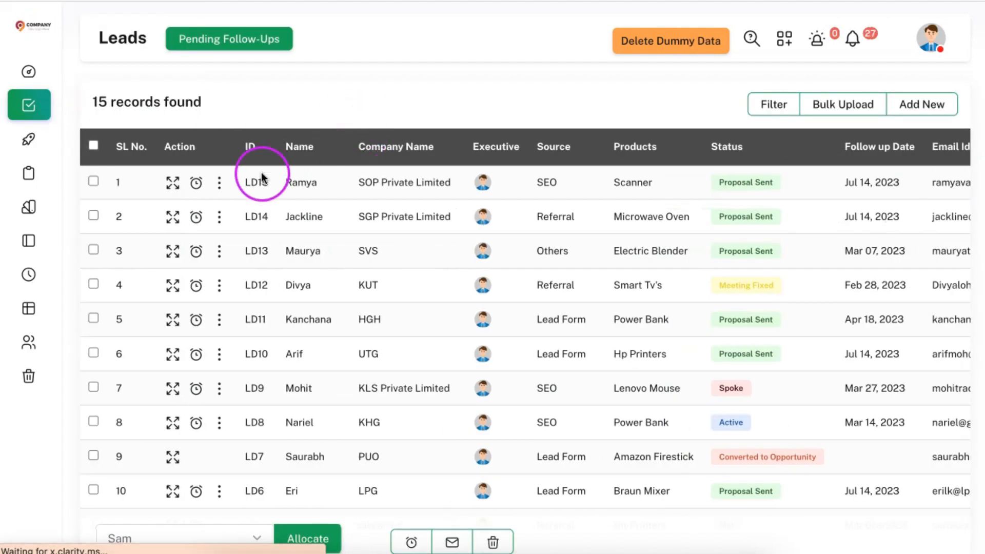
- Review the extra options of lead LD15 and flag the lead
left_click(219, 183)
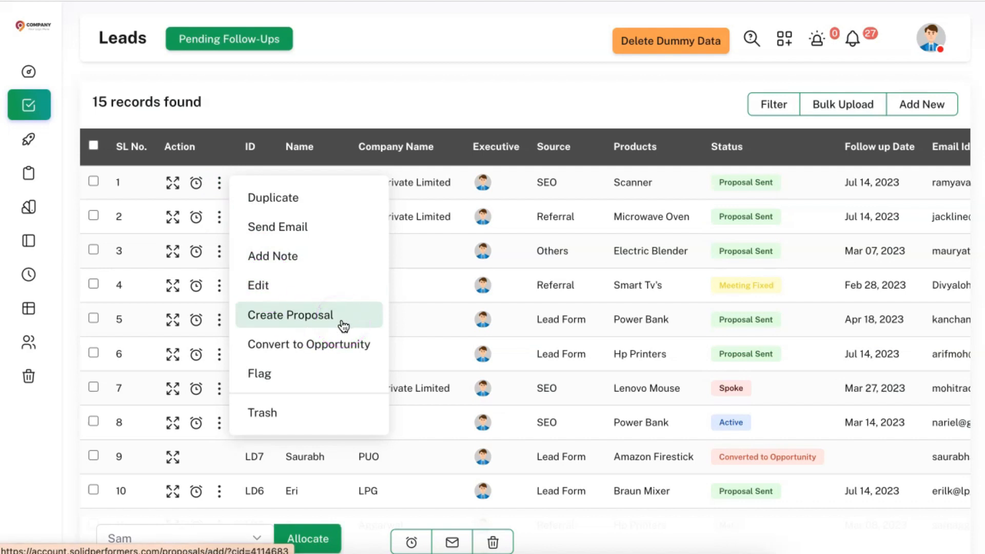
left_click(343, 345)
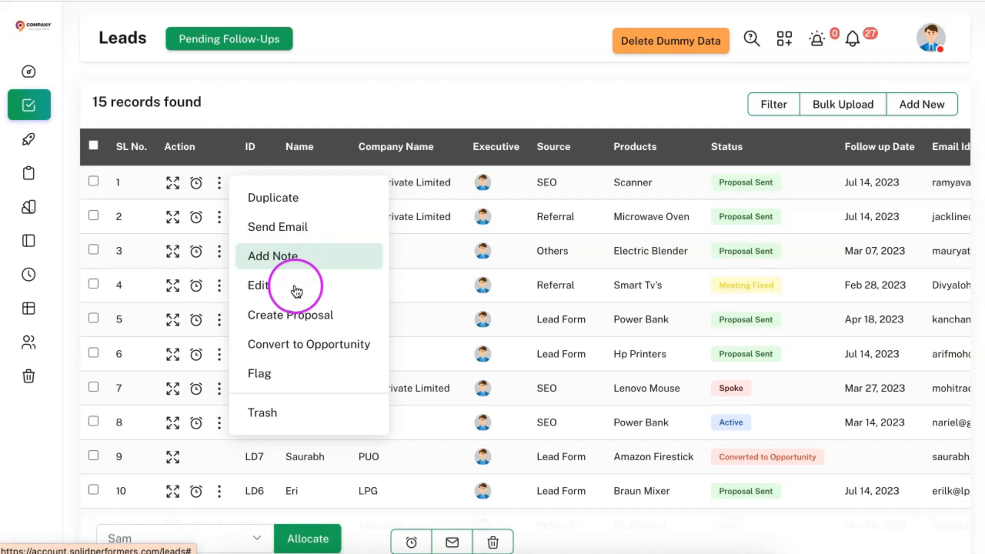
left_click(295, 380)
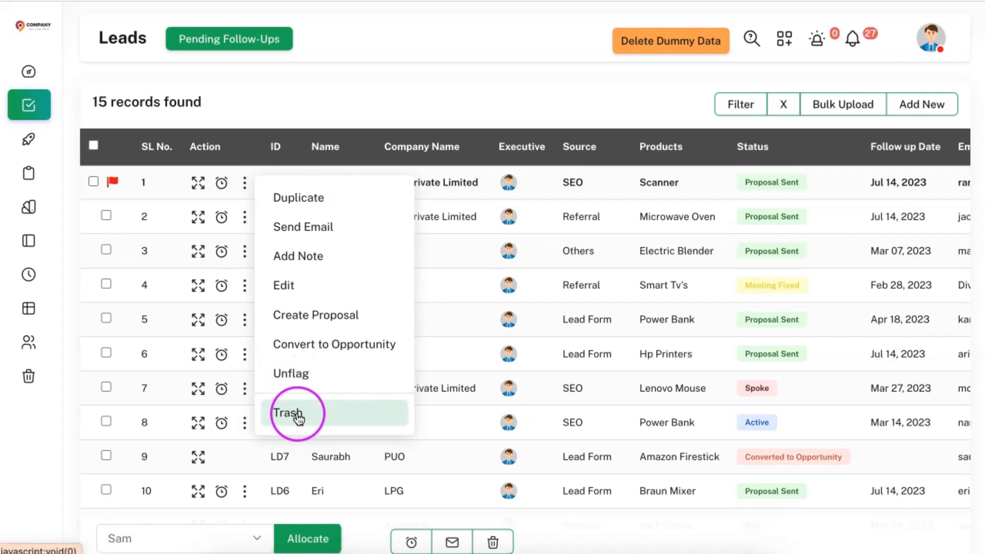
- Select all leads, and examine the bulk upload form with its sample format and Excel file options
left_click(94, 147)
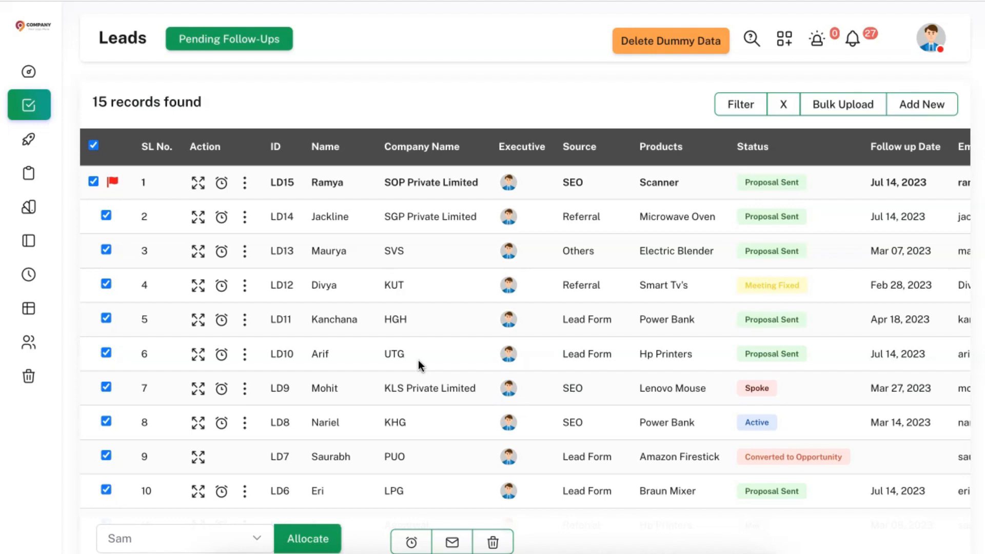
left_click(842, 104)
left_click(779, 92)
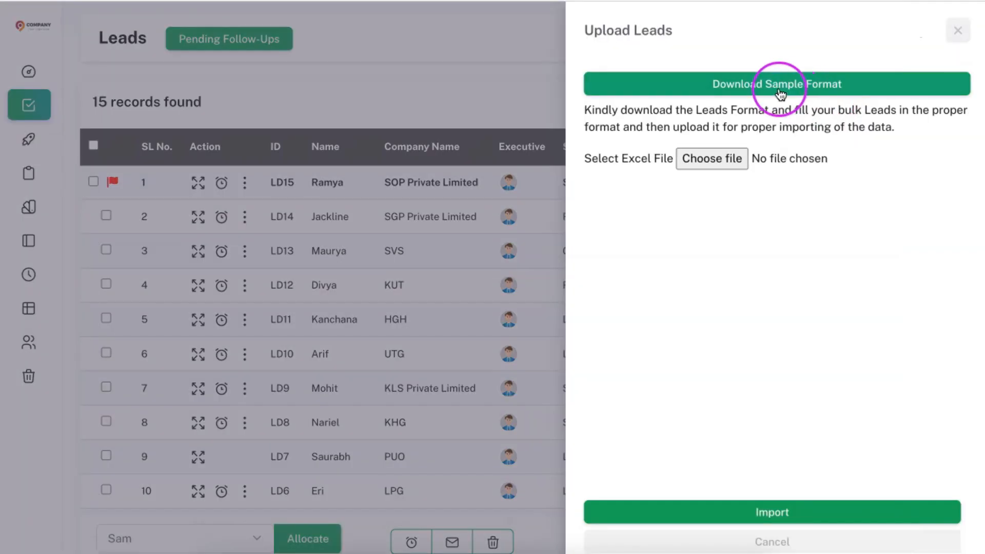
left_click(730, 160)
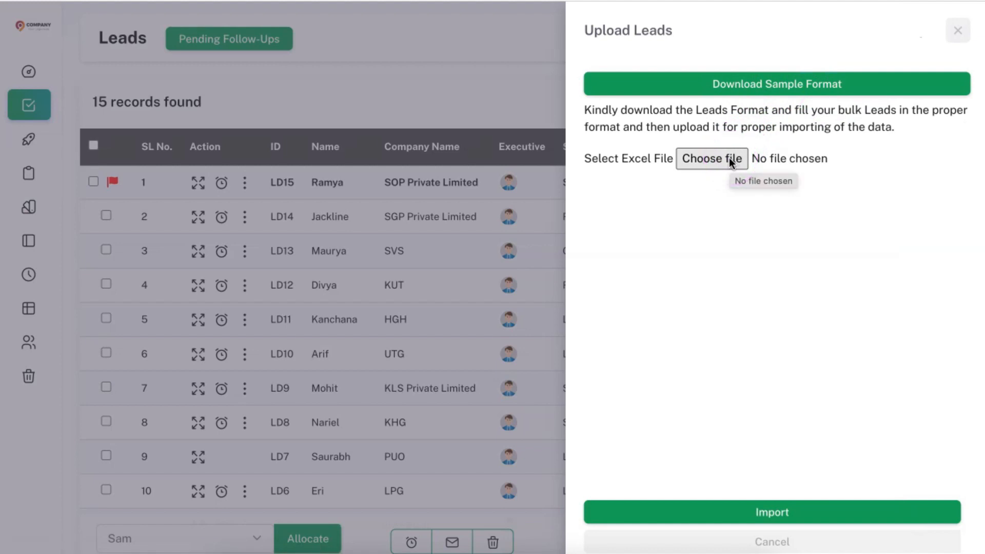
left_click(416, 100)
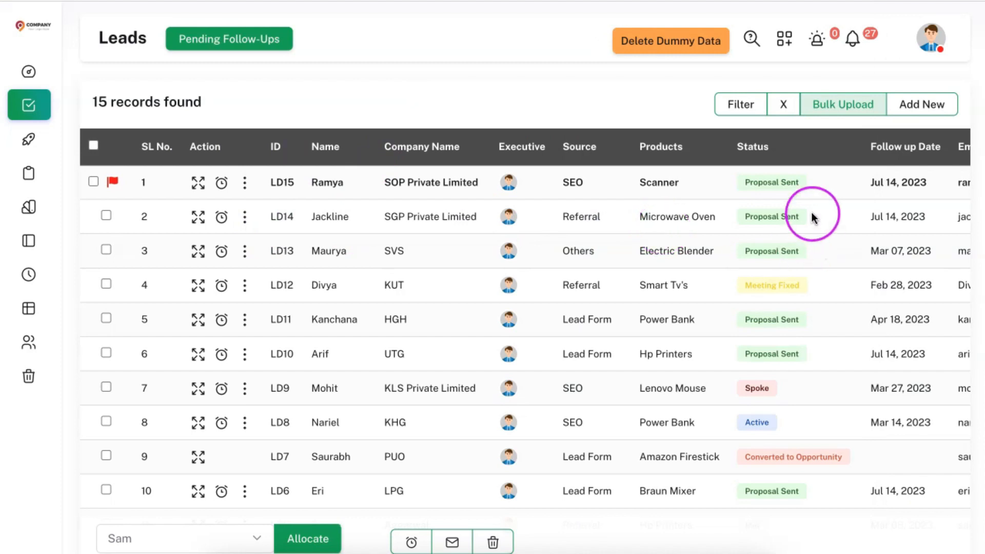
left_click(821, 105)
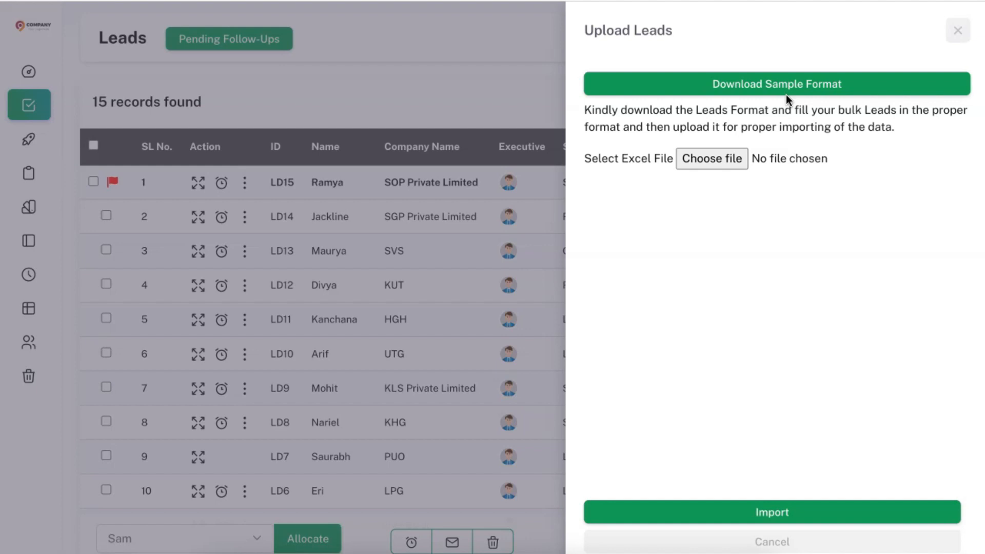
left_click(360, 335)
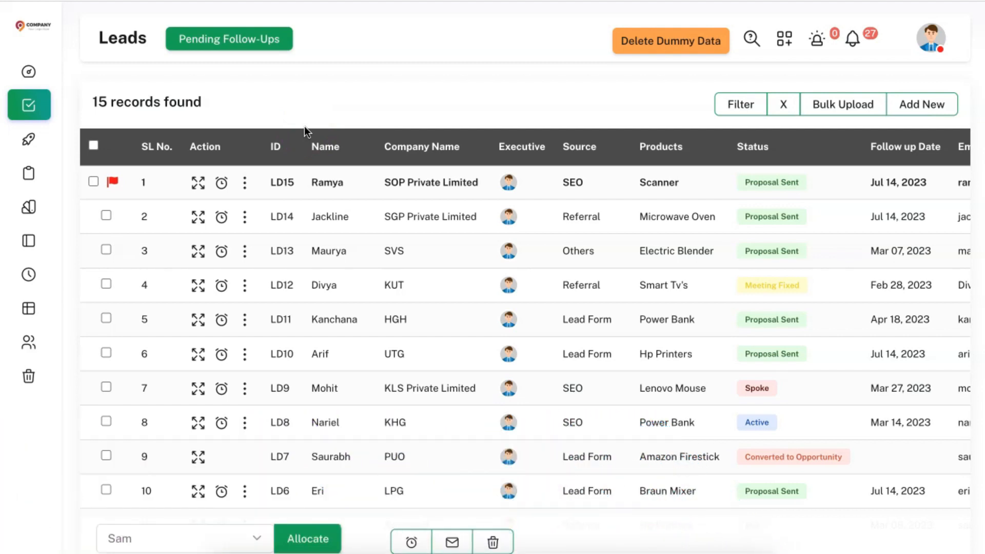
- Download the sample leads format from the bulk upload form and open it in Excel
left_click(821, 114)
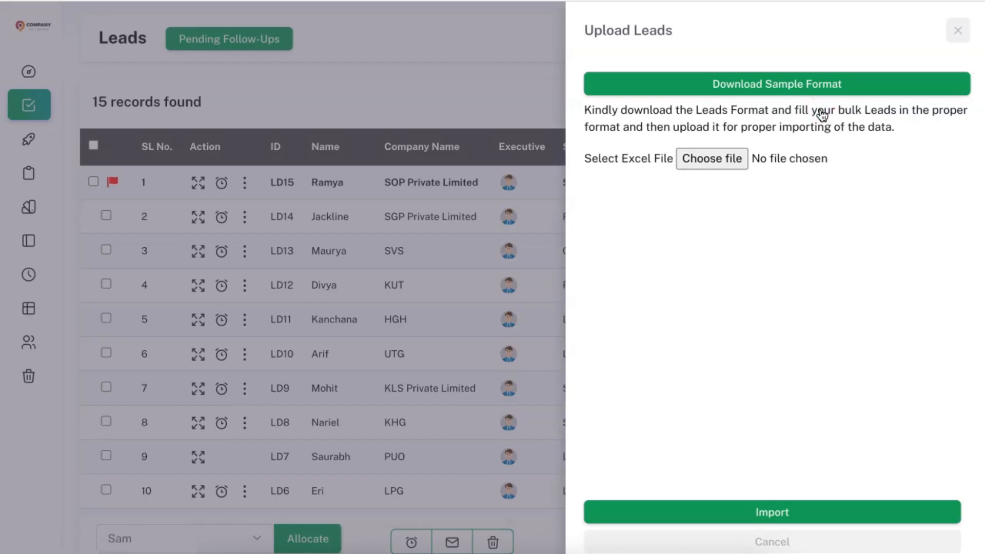
left_click(712, 151)
left_click(259, 212)
left_click(753, 84)
left_click(762, 28)
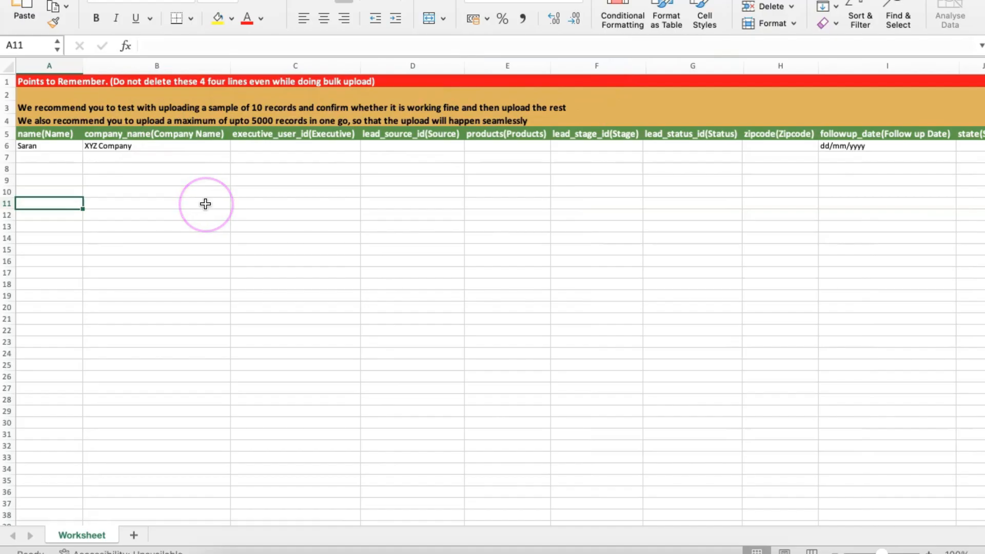
- Look through the template's column headers and sample row, and select Executive cell C6
scroll(258, 208, "right", 10)
scroll(258, 208, "left", 10)
scroll(258, 208, "right", 1)
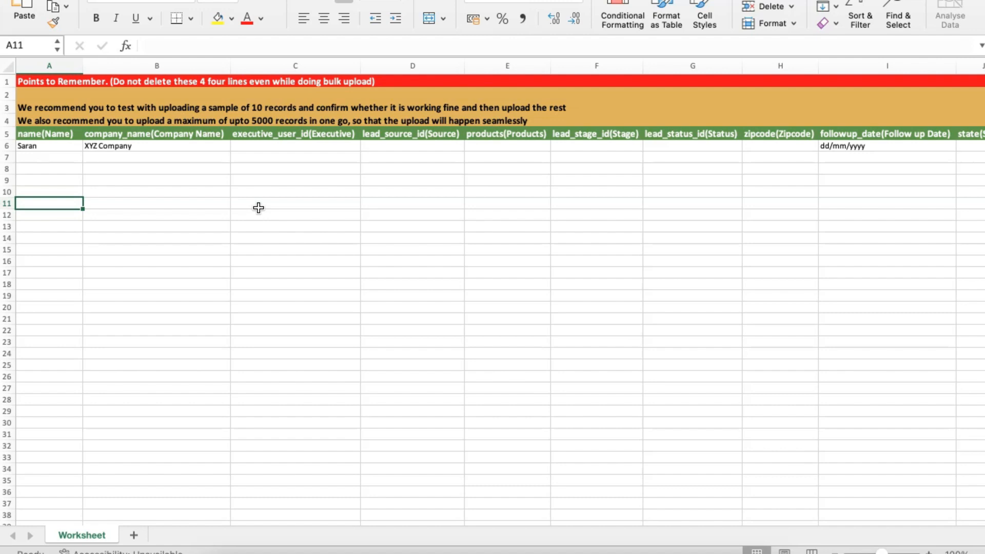
left_click(49, 155)
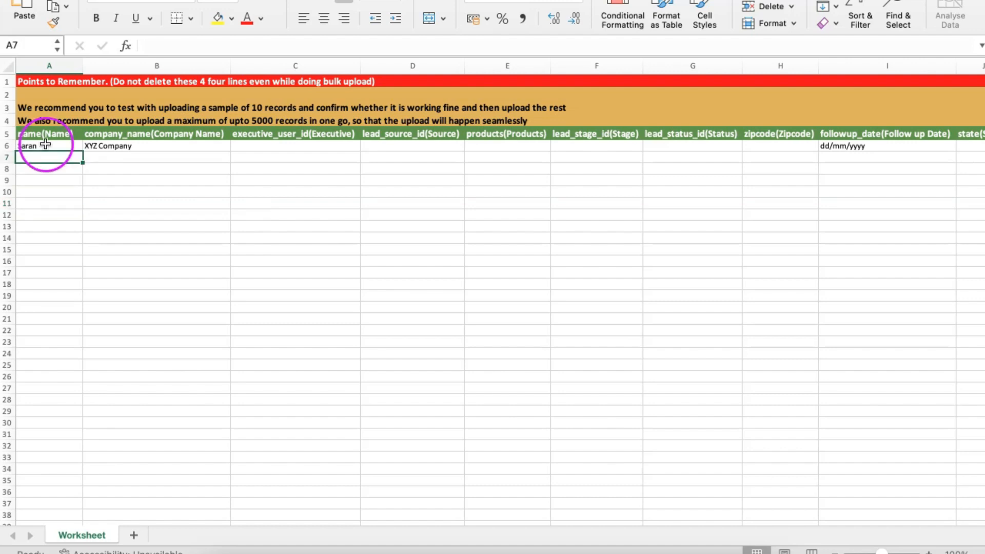
left_click(313, 146)
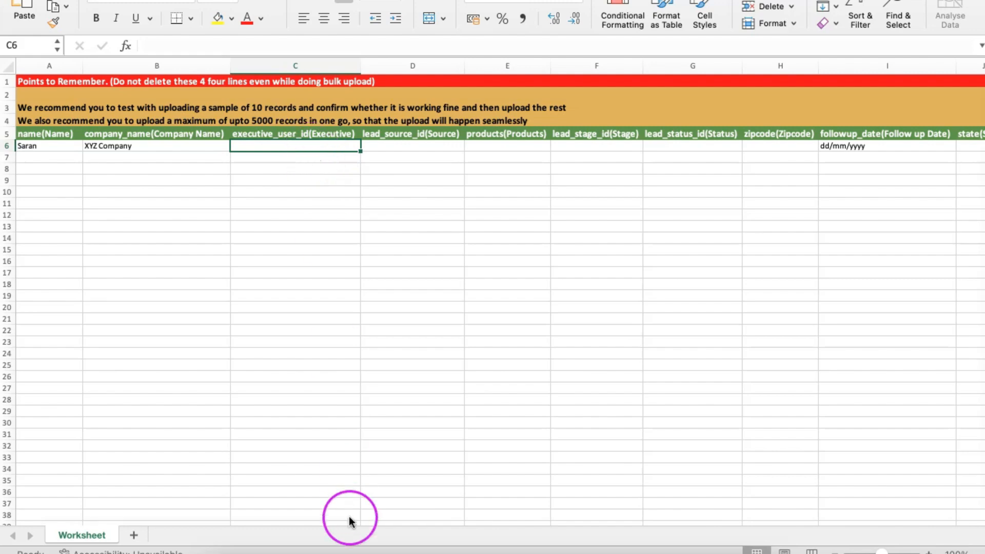
- Switch to Google Chrome, close the upload form and open the CRM's user list
left_click(366, 550)
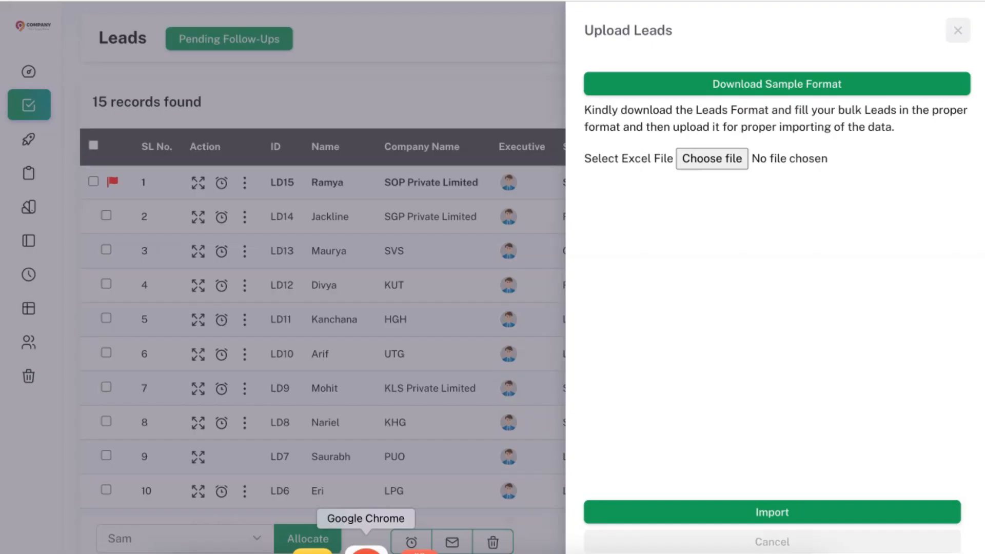
left_click(236, 118)
mouse_move(14, 389)
left_click(28, 354)
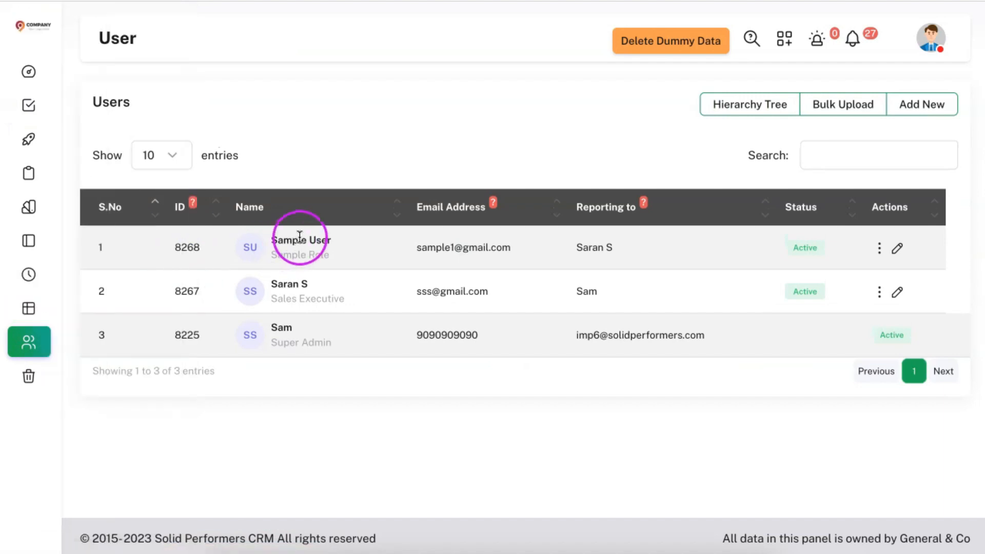
- Copy the ID of Sample User from the user list into cell C6 of the Excel template
left_click_drag(174, 292, 199, 291)
left_click_drag(201, 244, 171, 246)
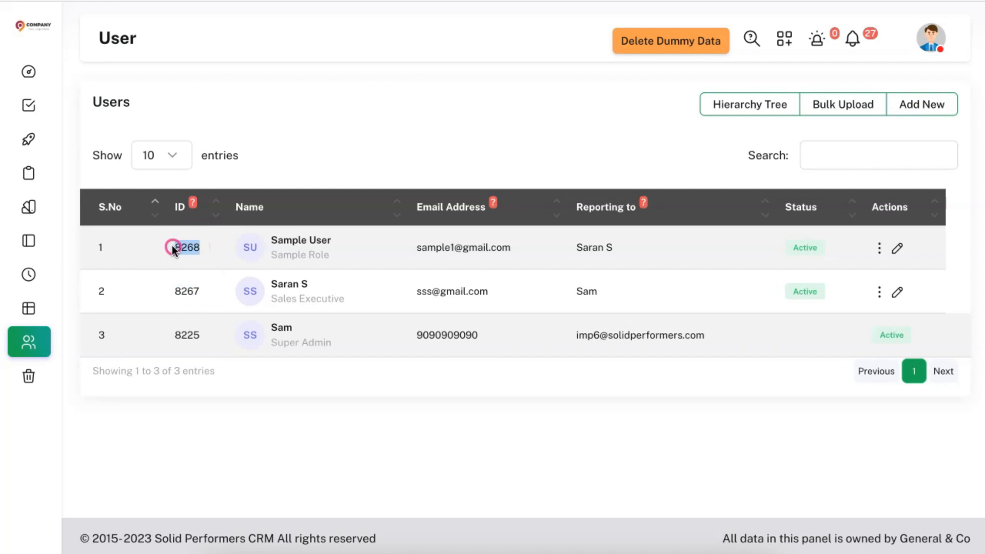
left_click(205, 249)
left_click(585, 242)
triple_click(587, 245)
left_click(186, 247)
double_click(186, 248)
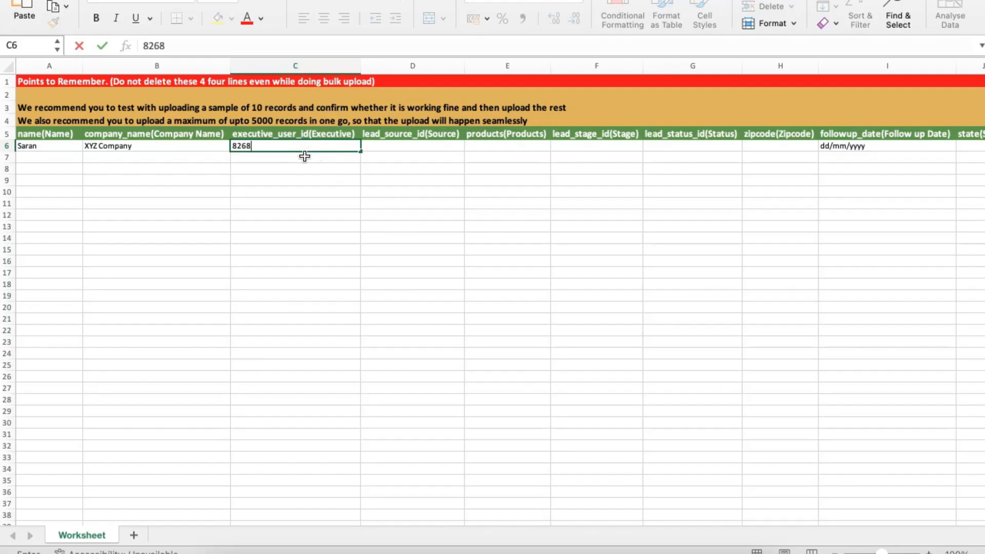
left_click(305, 156)
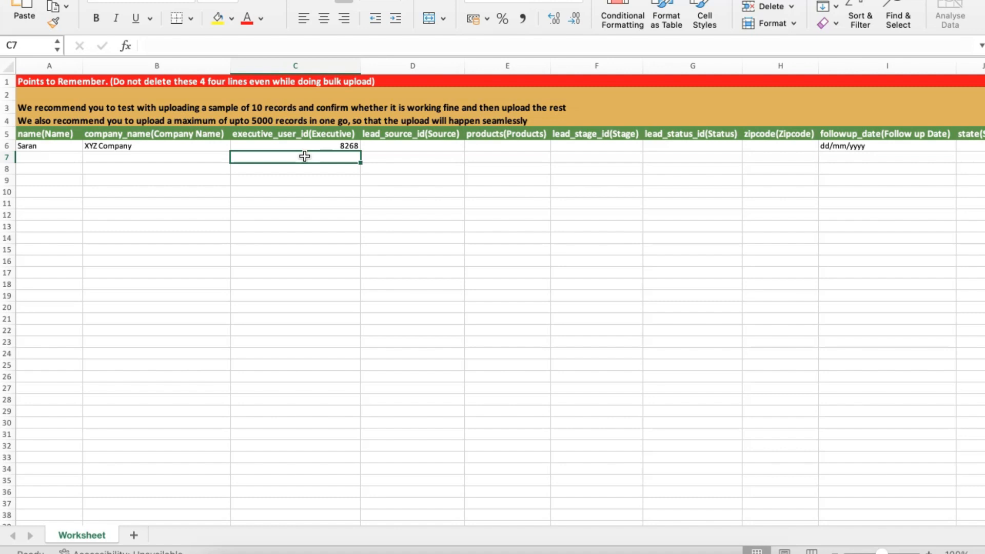
left_click(233, 172)
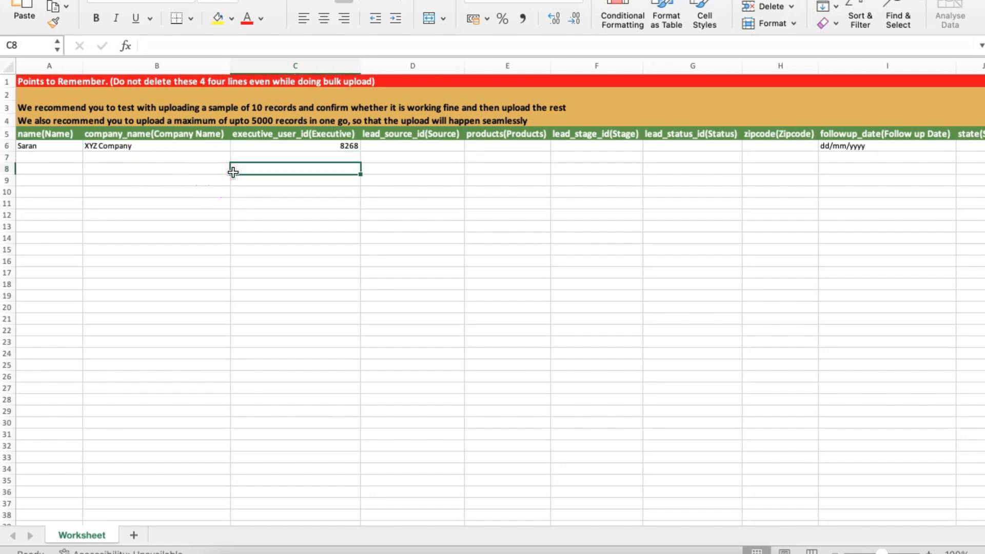
- Switch to Google Chrome, open the leads bulk upload form and import the file Leads Sample Format.xls
left_click(363, 539)
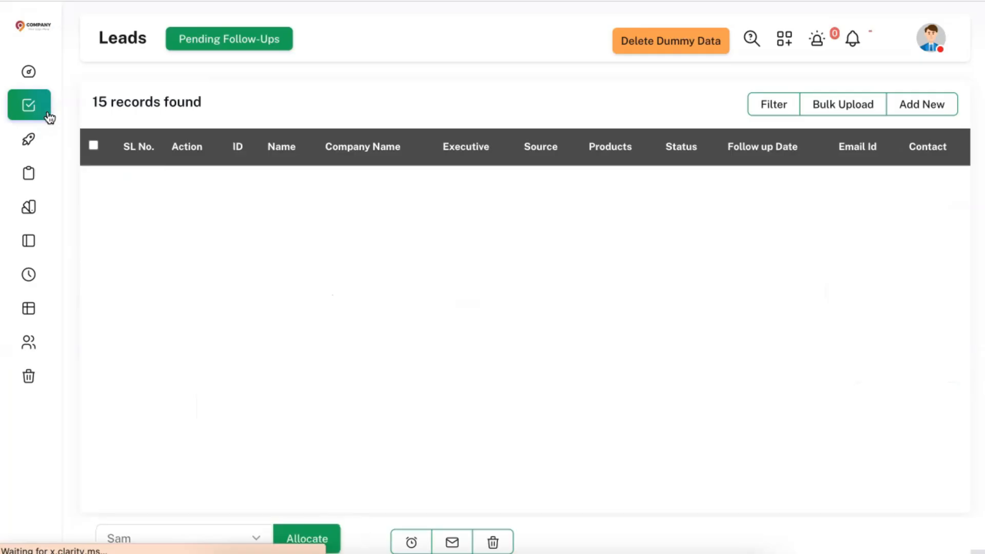
left_click(832, 111)
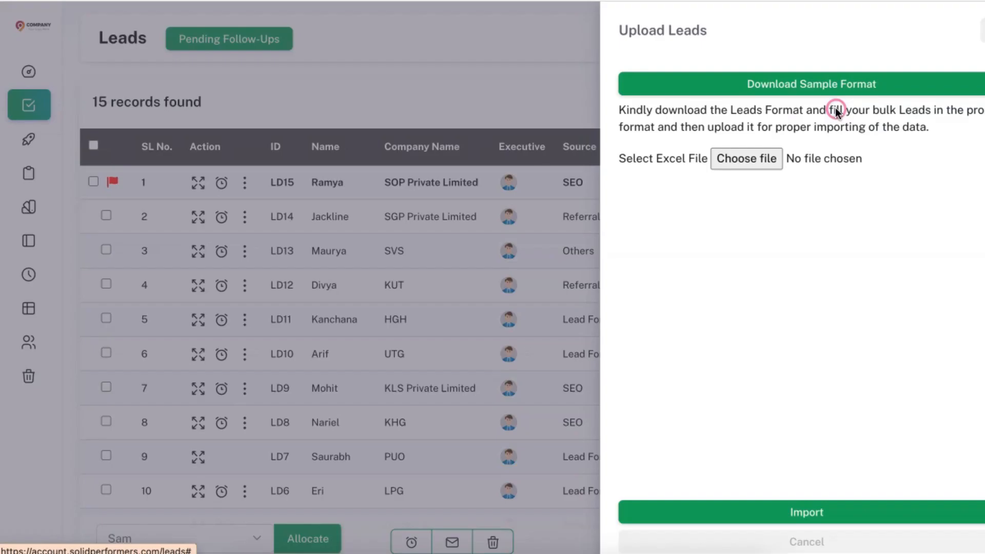
left_click(747, 159)
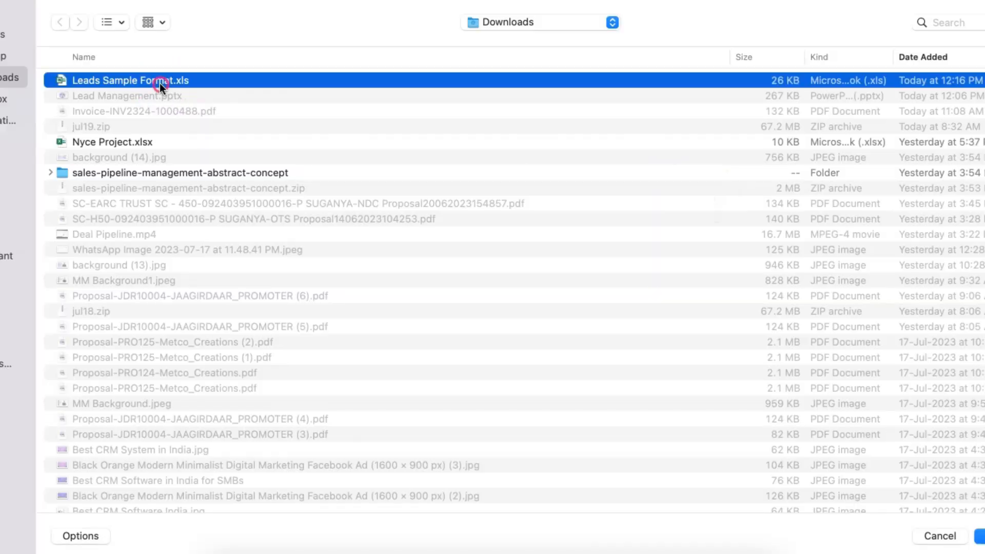
double_click(159, 83)
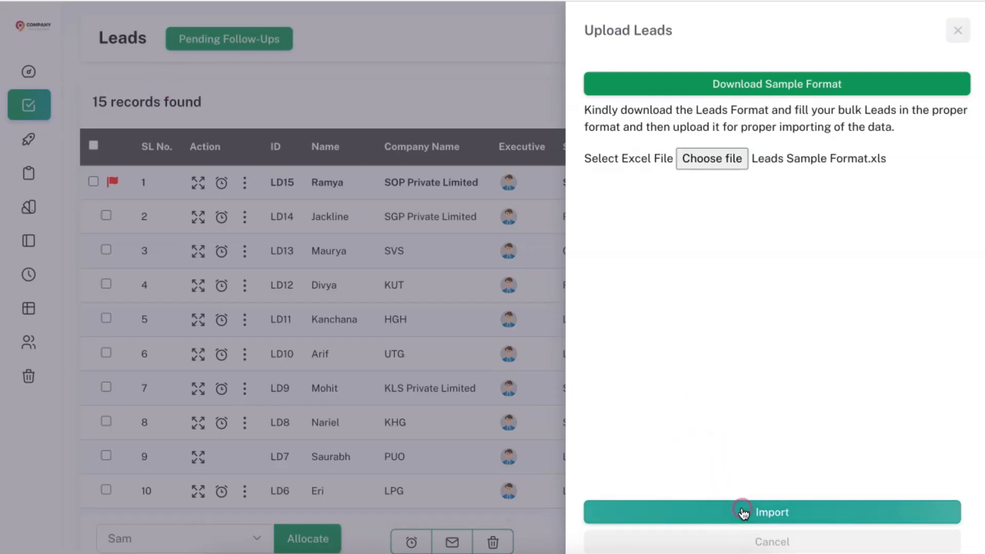
left_click(743, 511)
left_click(493, 342)
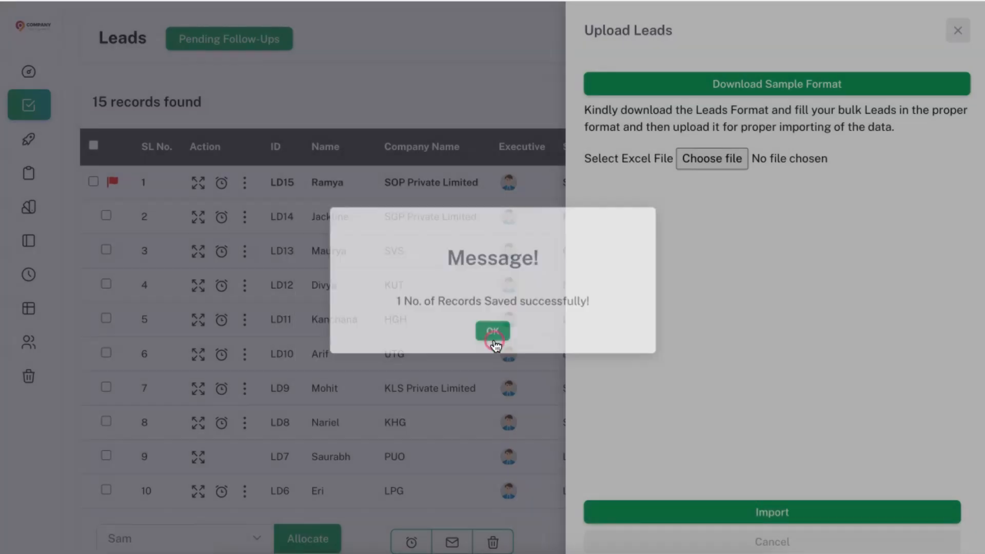
- Close the upload form and check the company name and assigned executive of the newly imported lead in the leads list
left_click(375, 239)
left_click_drag(386, 218, 449, 220)
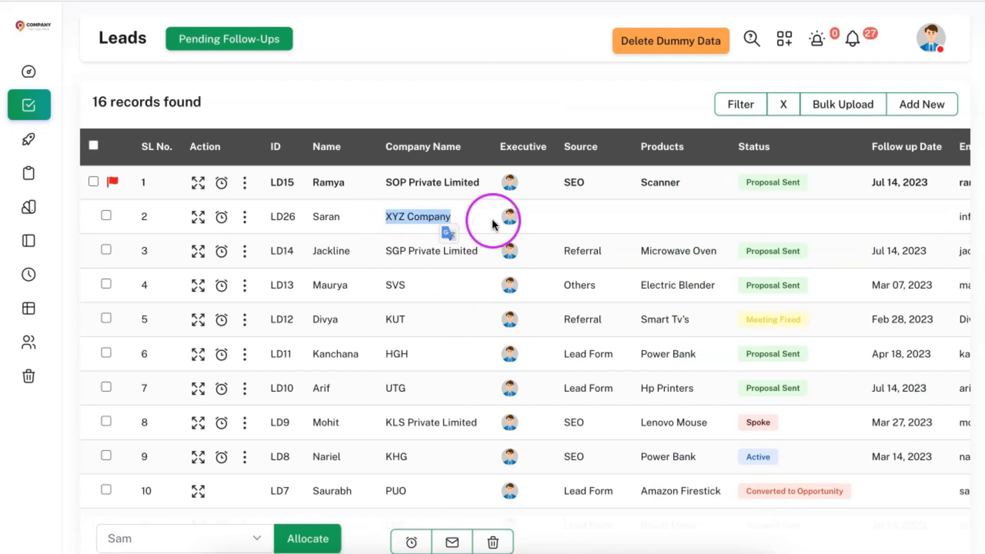
mouse_move(506, 224)
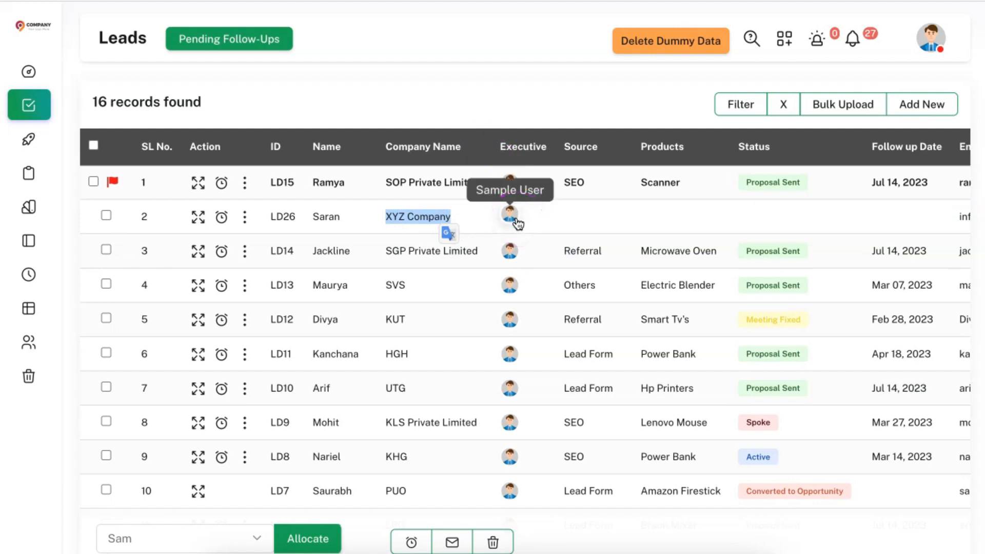
left_click(518, 224)
- Switch back to Excel and review the template's columns and the executive ID in cell C6
left_click(662, 550)
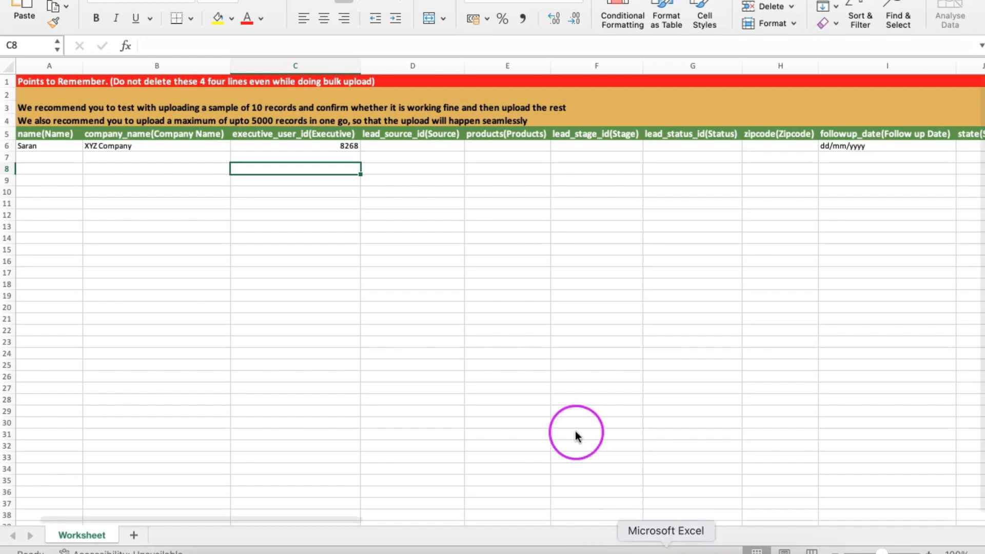
left_click(230, 259)
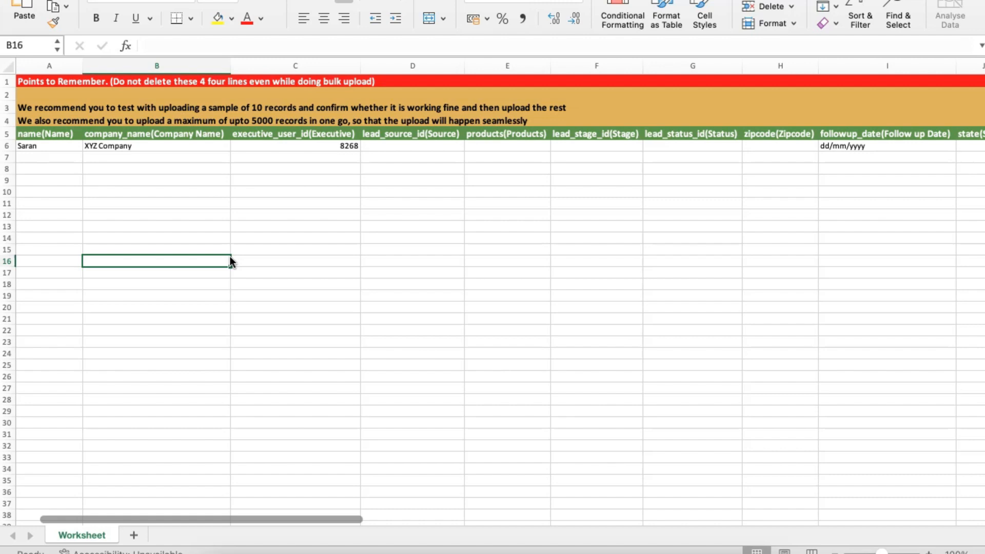
left_click(233, 260)
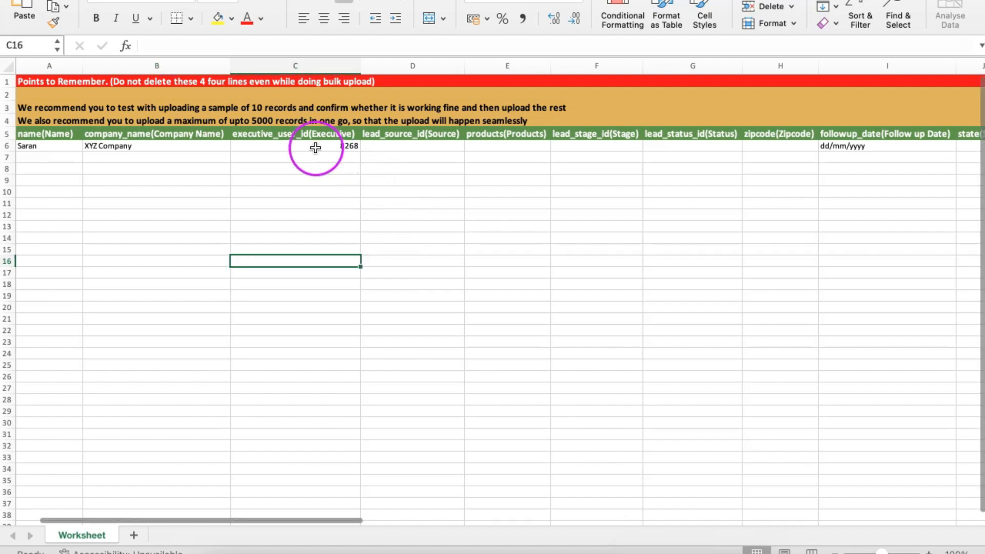
left_click(286, 146)
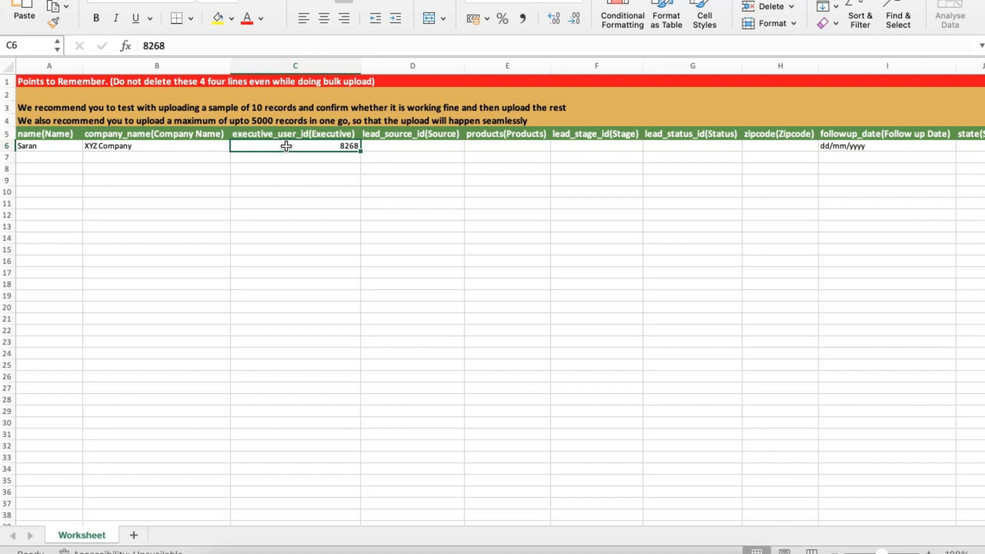
left_click(403, 120)
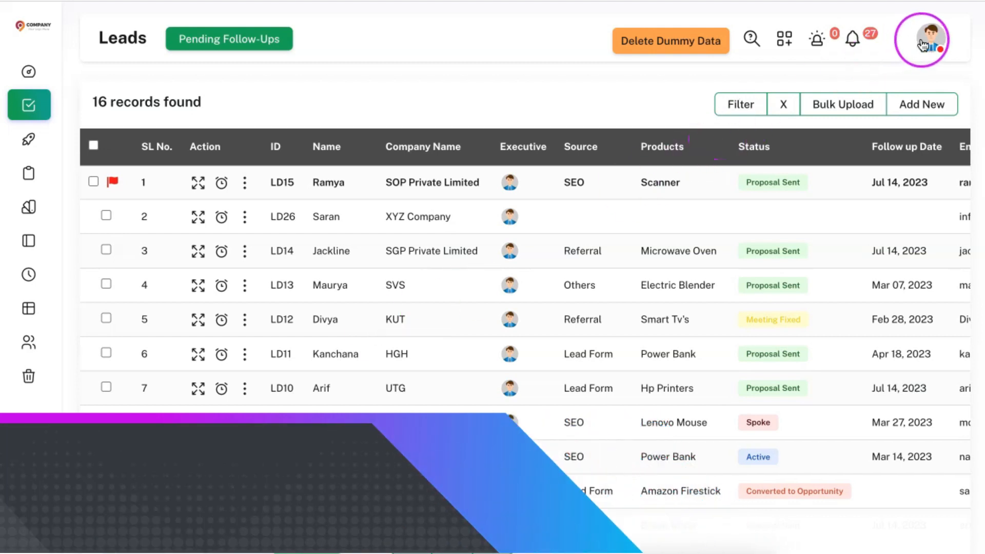
- Open the CRM's Integration Settings and look through the list of available integrations
left_click(925, 42)
left_click(867, 179)
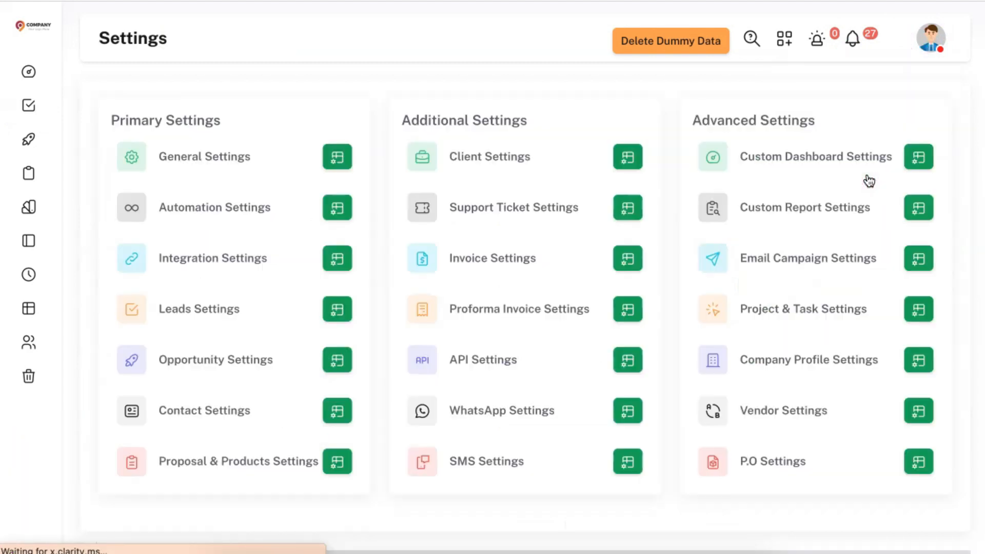
left_click(339, 258)
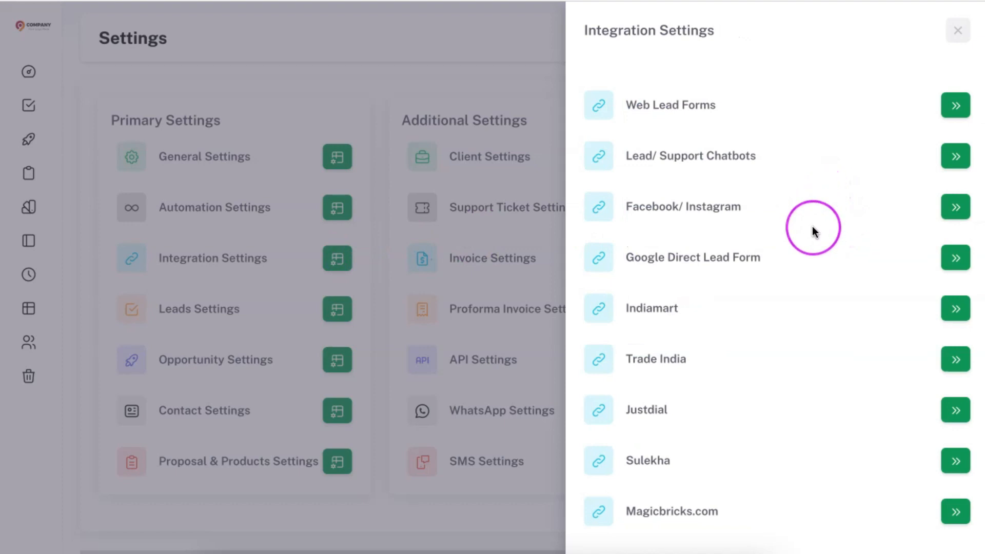
scroll(813, 231, "down", 4)
scroll(813, 231, "down", 10)
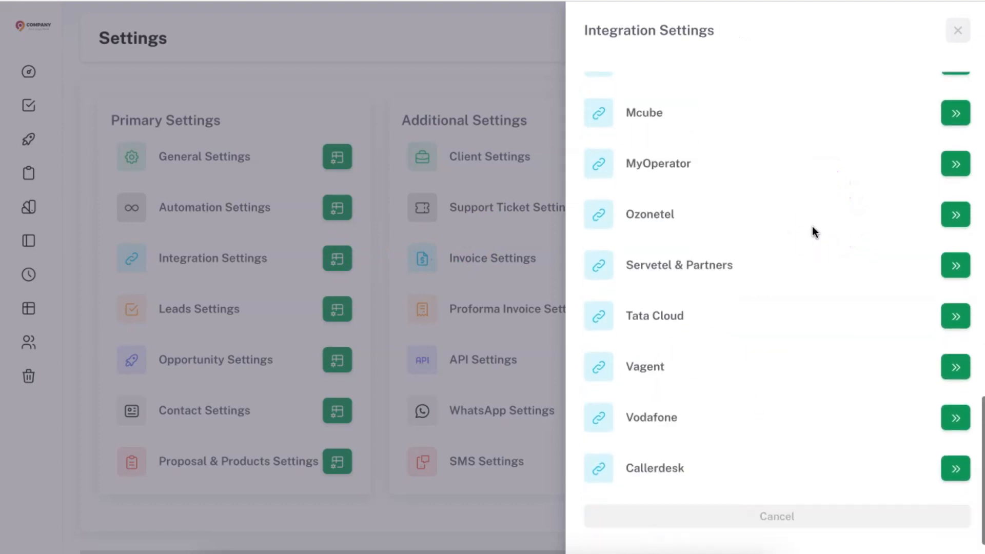
scroll(813, 231, "up", 15)
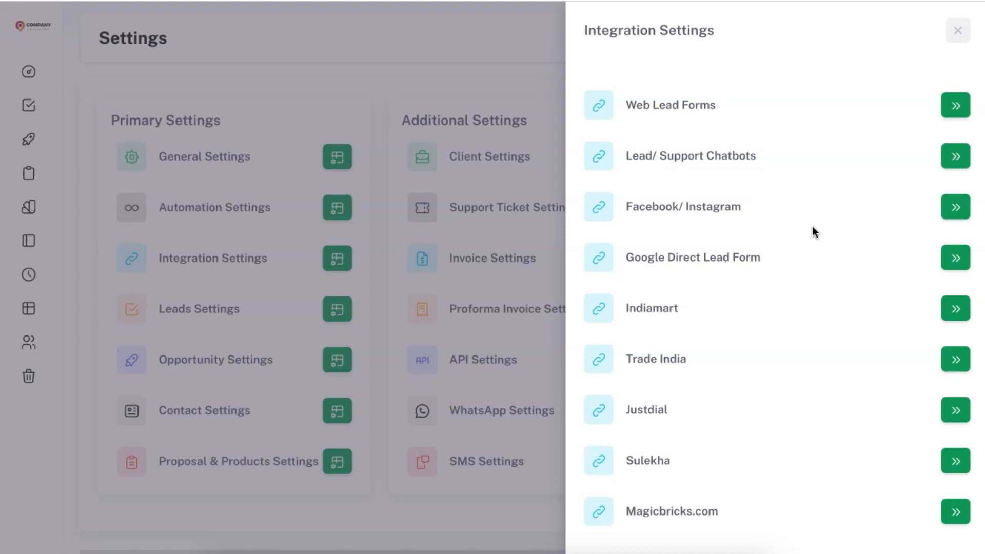
- Open the Facebook/Instagram integration, start adding a new account and authorize the Facebook account
left_click(955, 207)
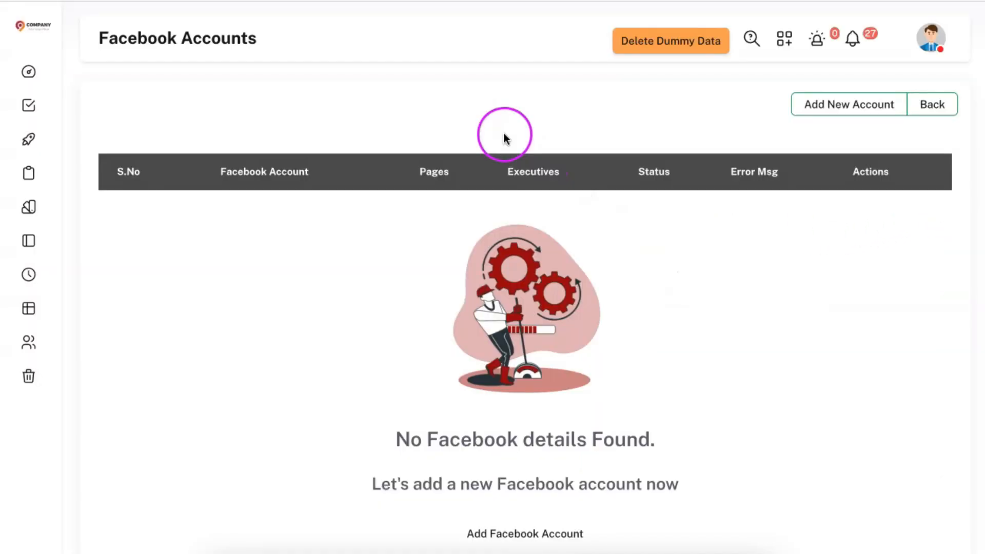
left_click(835, 108)
left_click(286, 167)
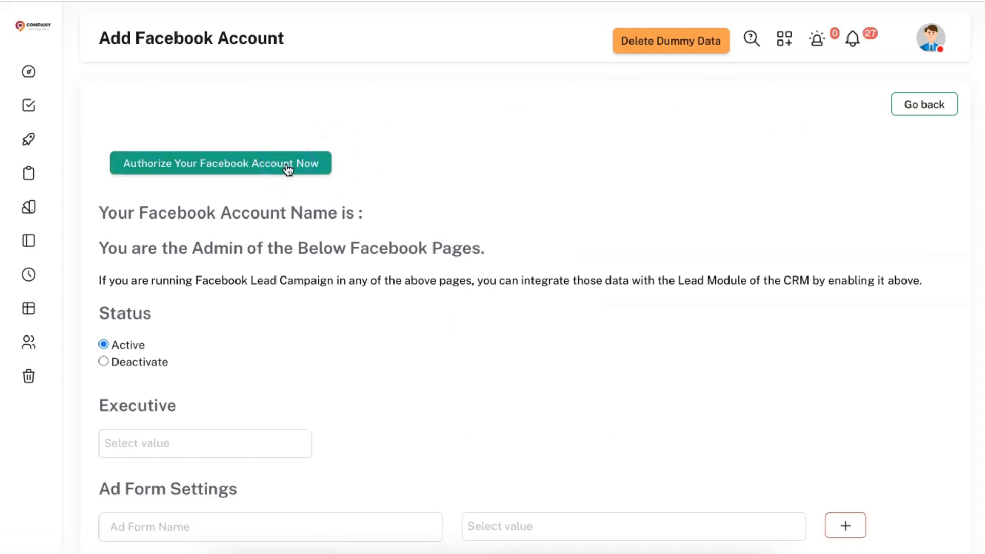
left_click(287, 168)
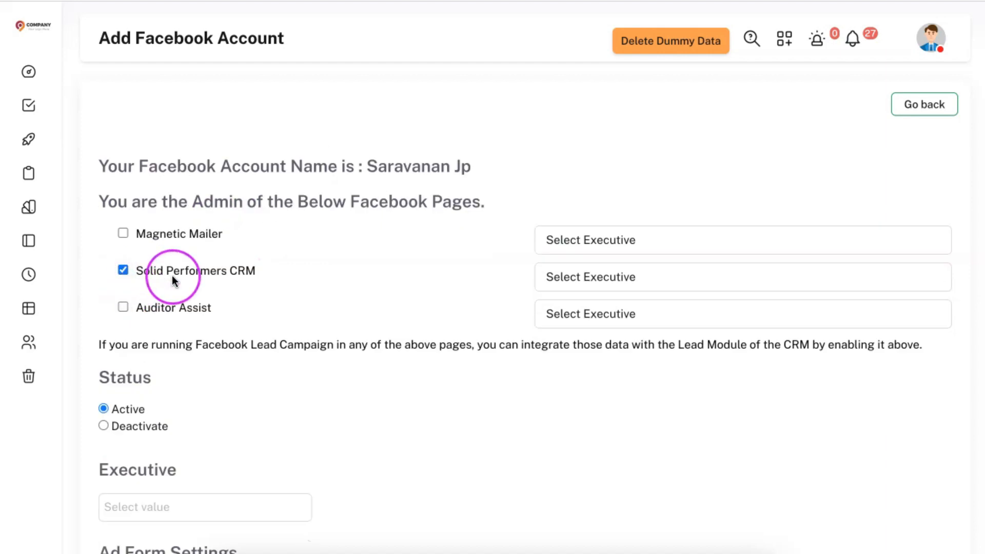
- Assign all three listed users as executives for the Facebook account and review the per-page executive option
scroll(172, 277, "down", 5)
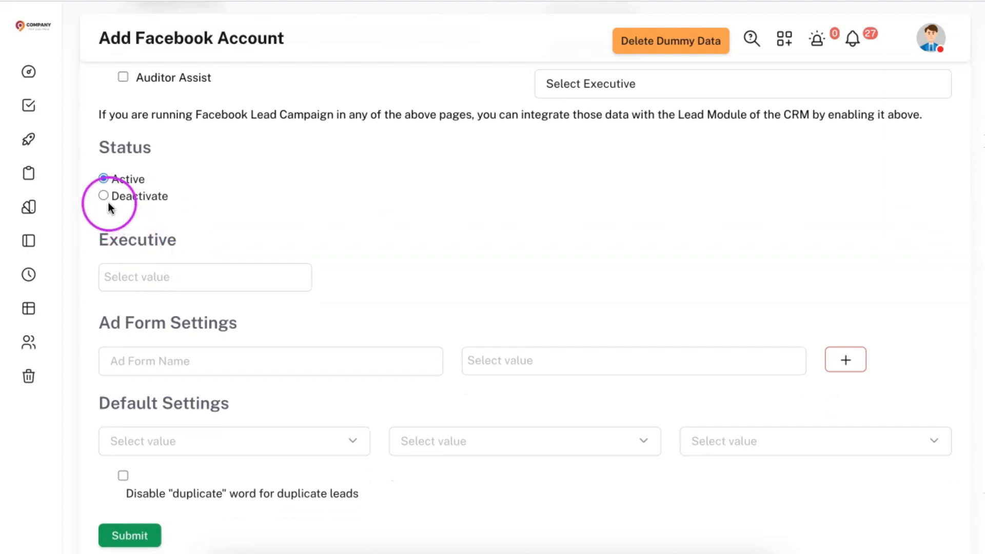
left_click(129, 282)
left_click(131, 306)
left_click(193, 284)
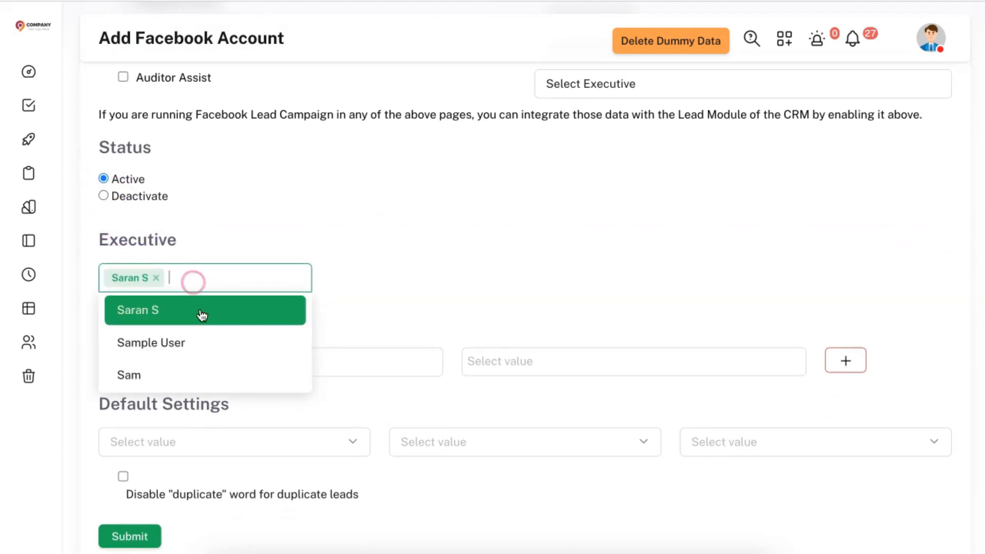
left_click(198, 341)
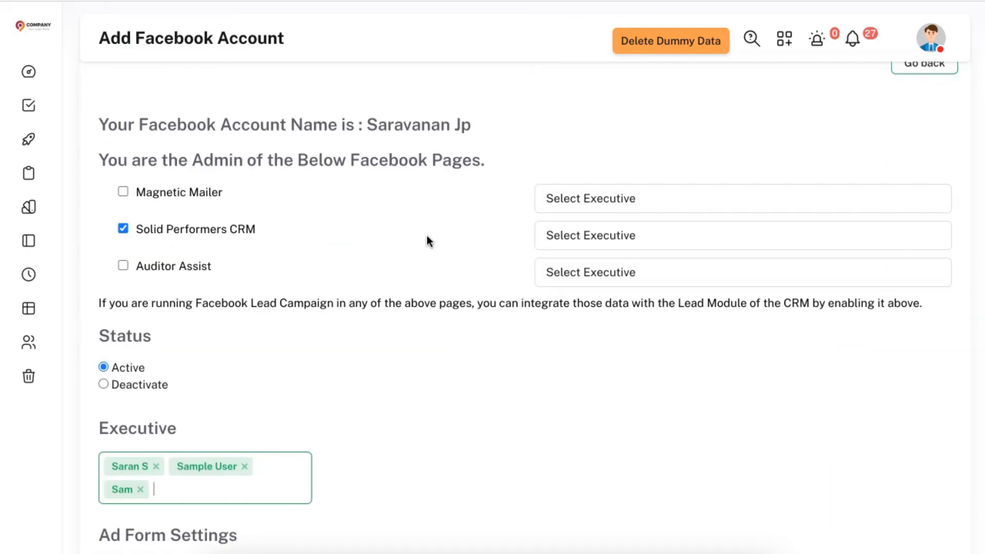
left_click(594, 234)
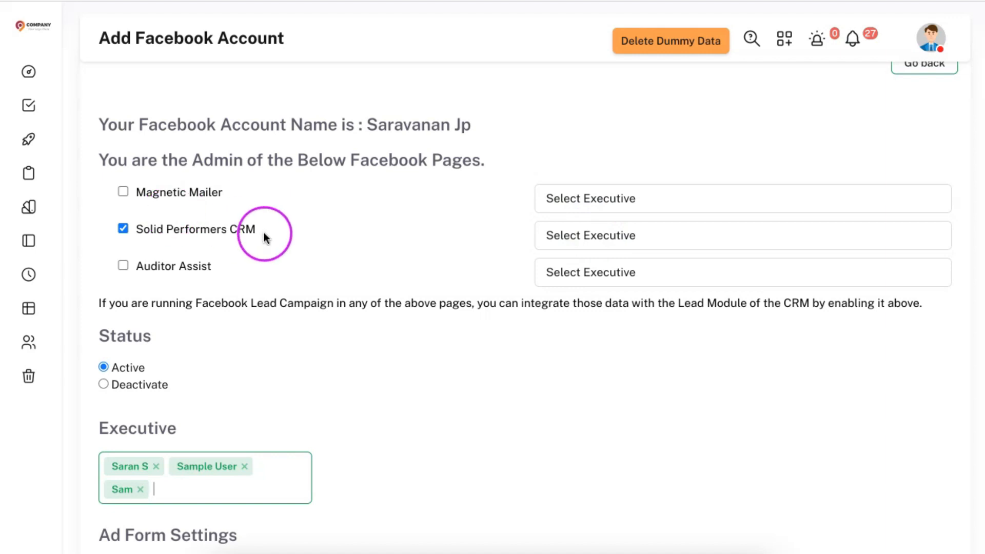
scroll(343, 245, "down", 4)
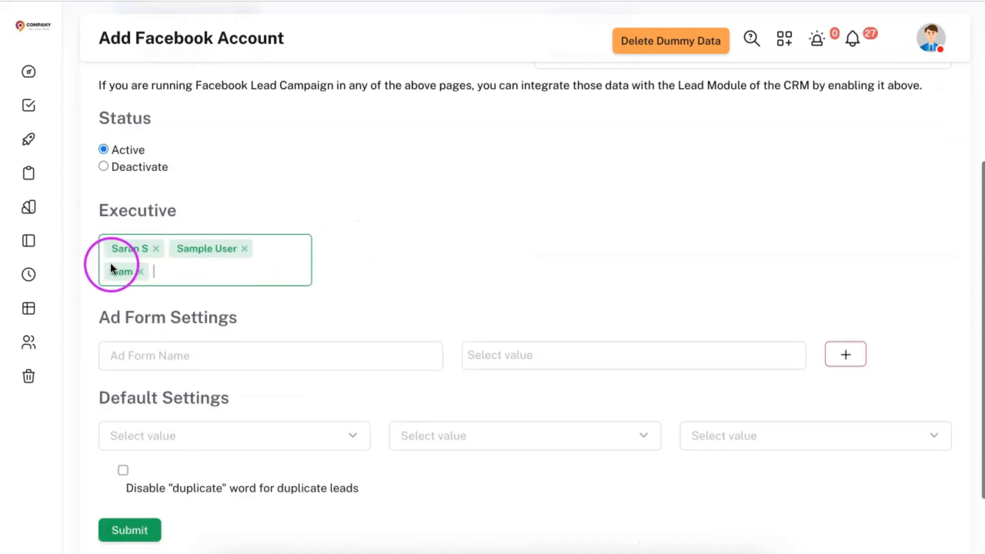
left_click(210, 285)
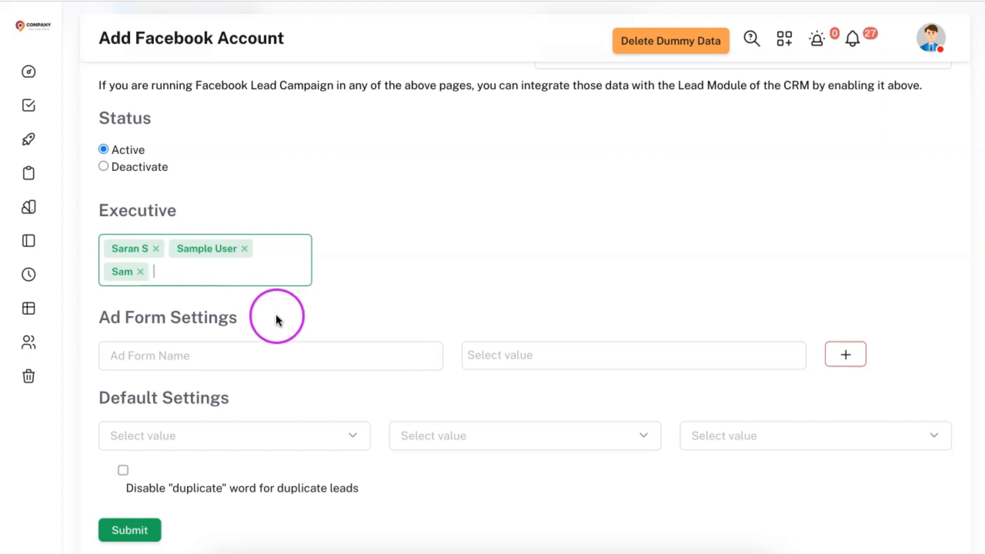
- Set the first two default values for Facebook leads to Unattended and Spoke, and review the account form
scroll(277, 318, "down", 2)
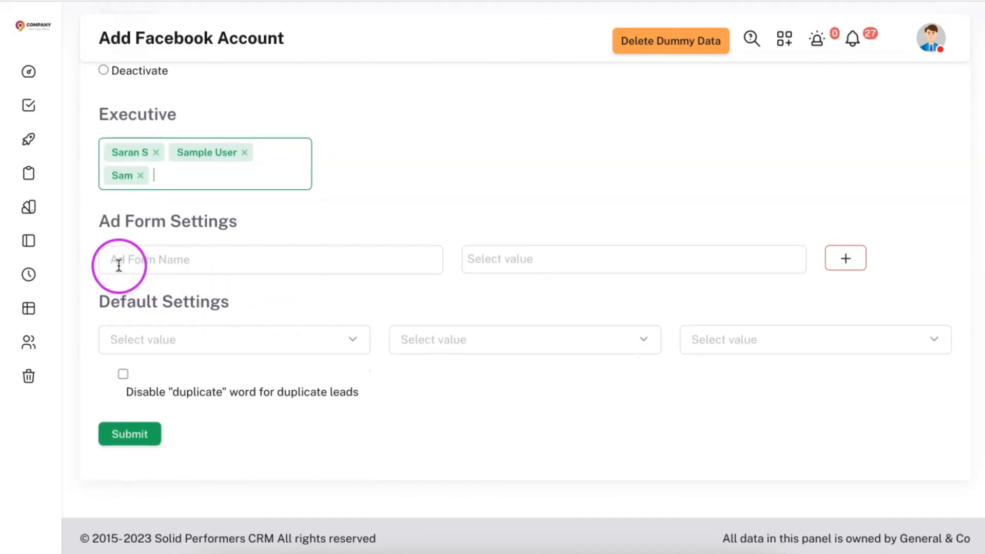
left_click(223, 341)
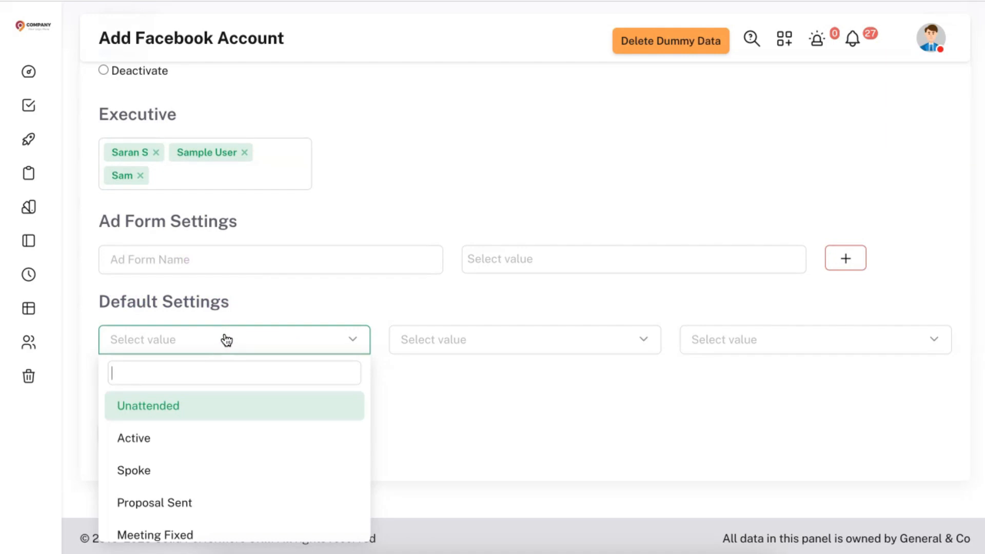
left_click(220, 411)
left_click(333, 366)
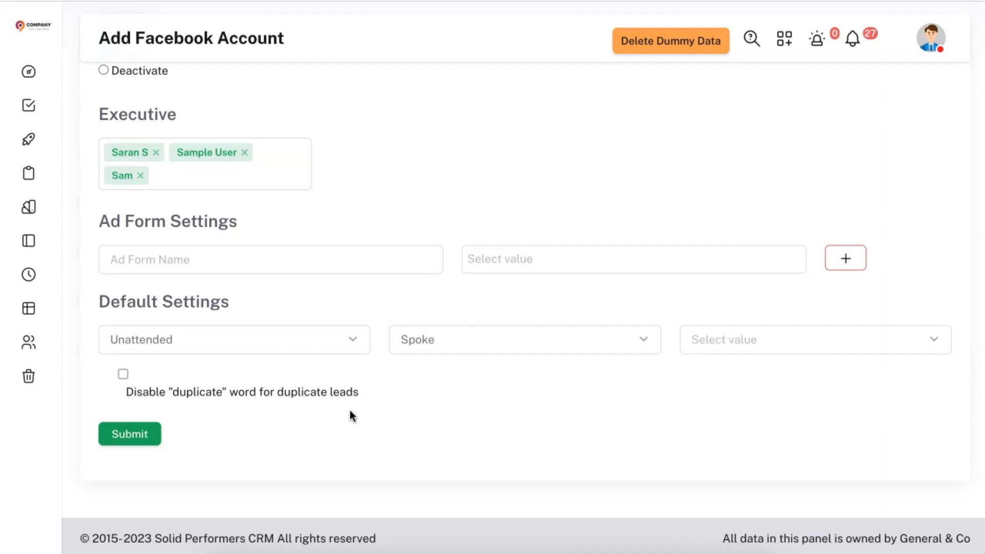
scroll(452, 416, "up", 7)
scroll(451, 415, "down", 7)
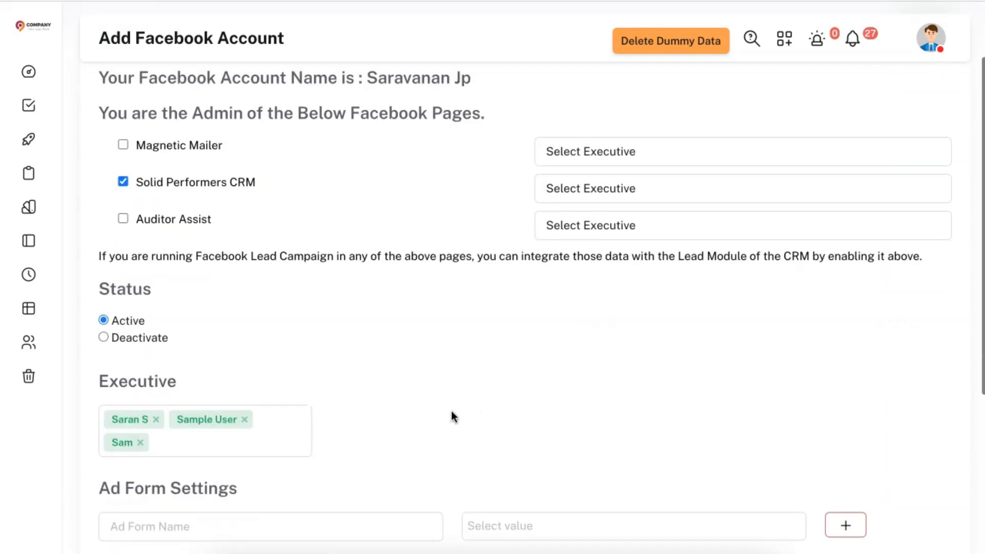
- Open the Leads page in a new browser tab
left_click(56, 124)
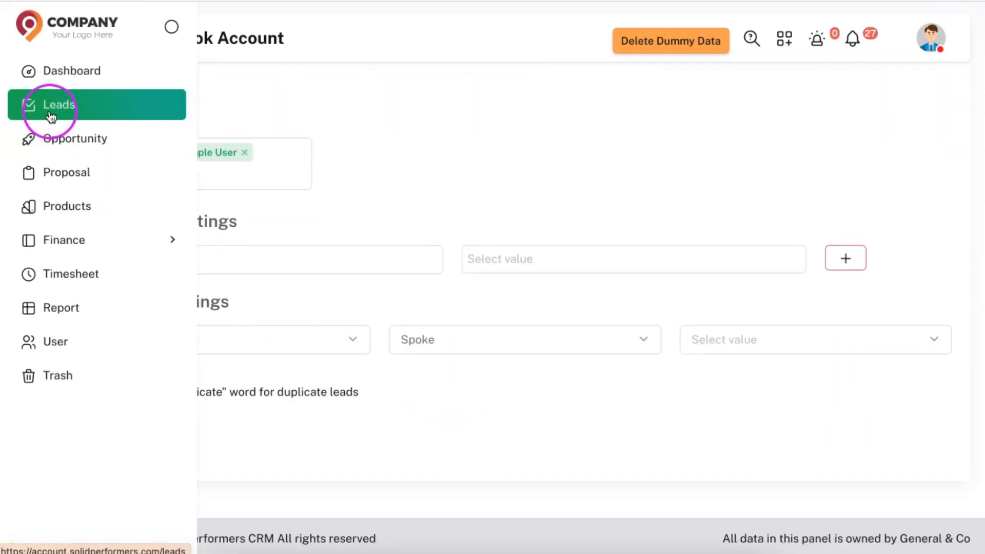
right_click(51, 112)
left_click(67, 120)
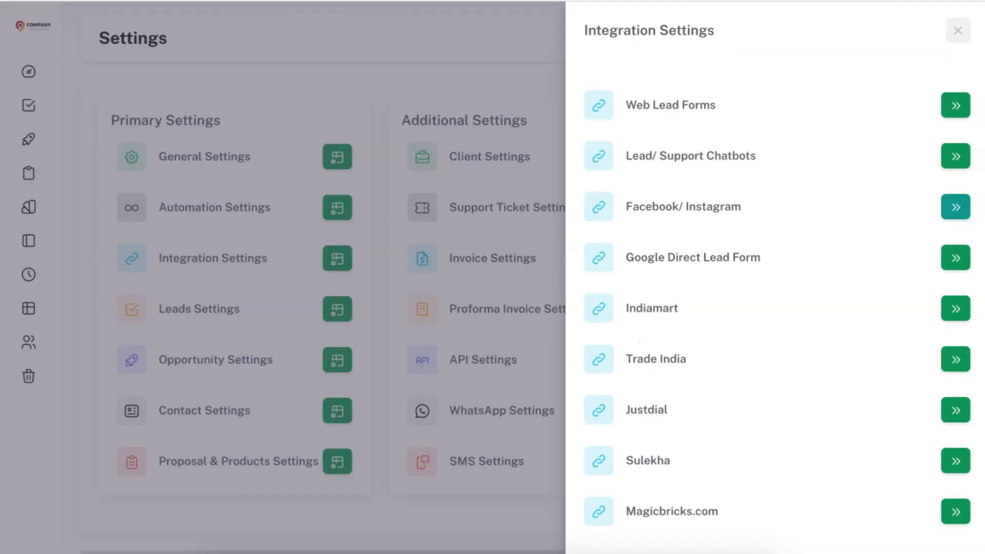
- Look through the remaining integrations, including Zapier and the cloud telephony providers, and close Integration Settings
scroll(747, 292, "down", 7)
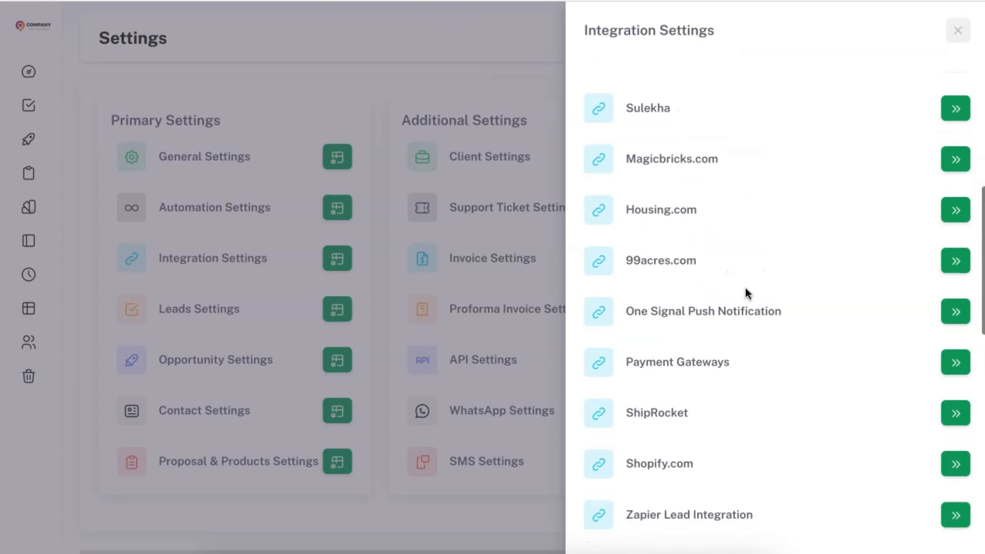
scroll(746, 290, "down", 10)
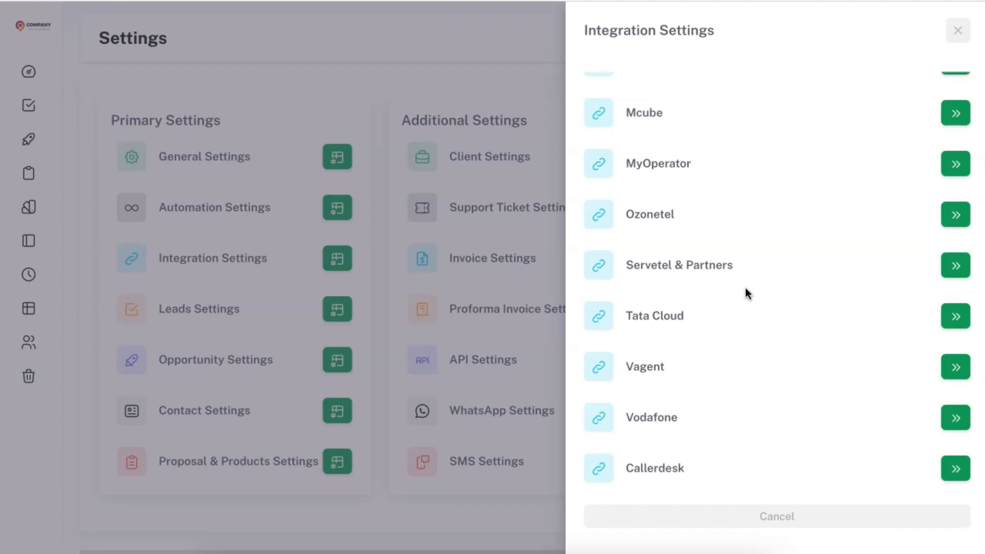
scroll(746, 288, "up", 8)
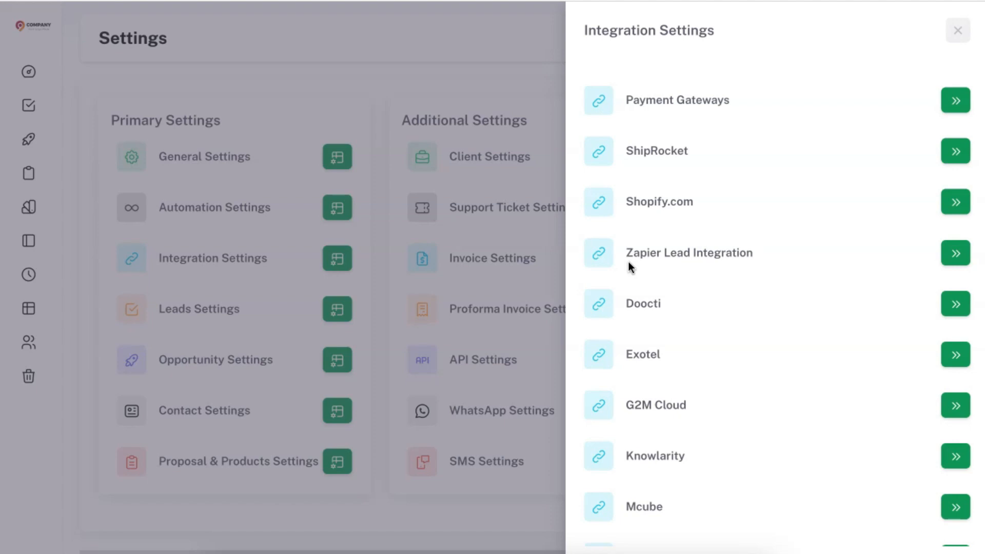
left_click(450, 293)
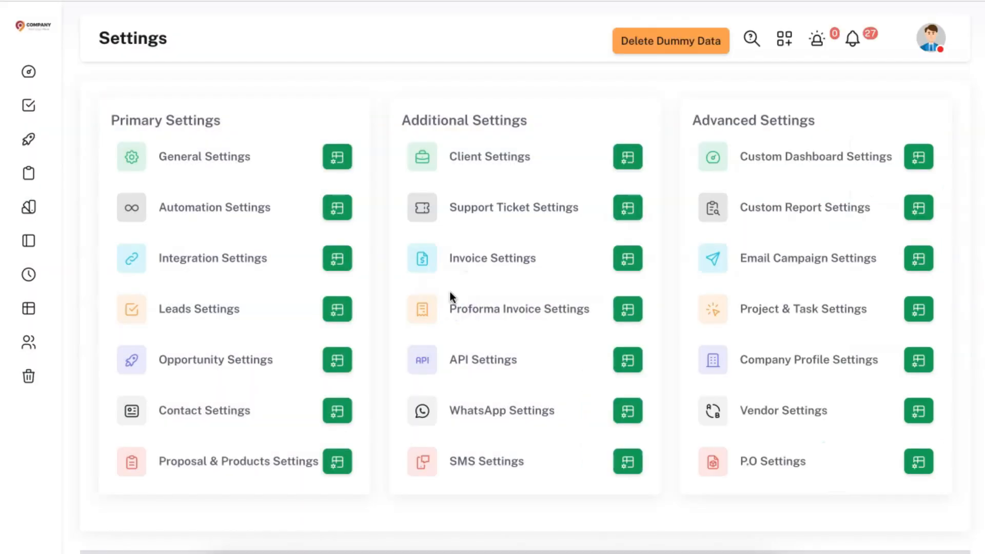
- Review the available lead, ticket, client, contact and deal APIs in API Settings, and close the list
left_click(628, 360)
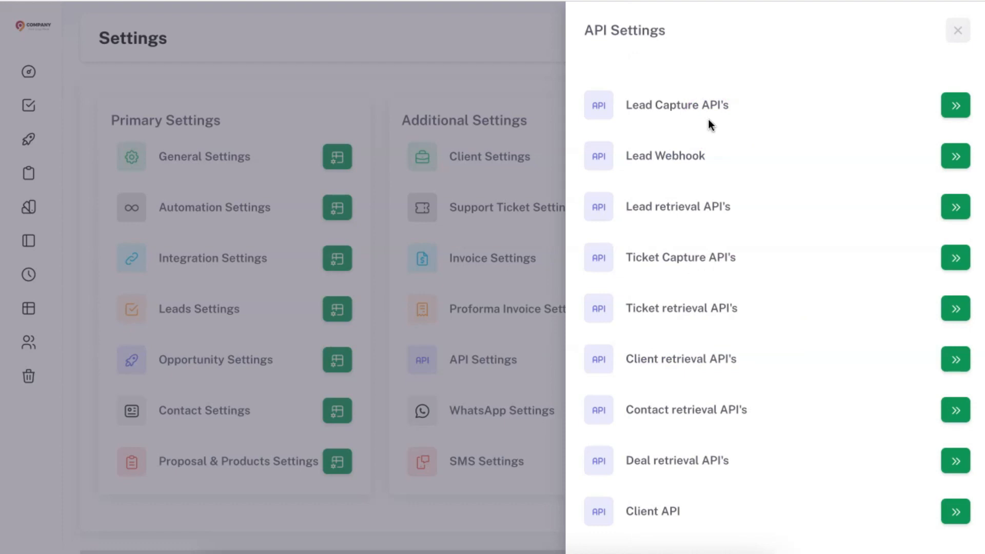
left_click(489, 80)
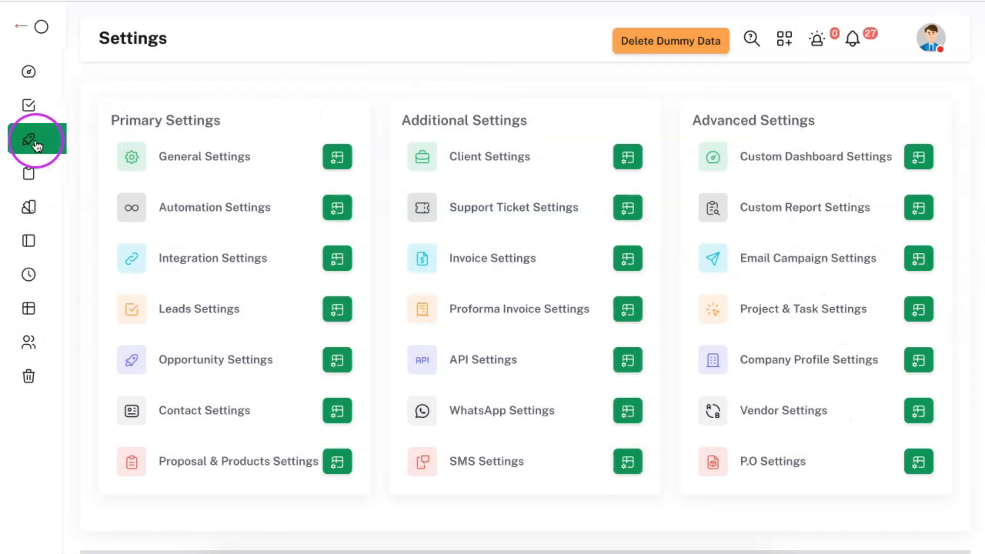
- Open the Leads page and bring up the form for adding a new lead to review its fields
mouse_move(37, 145)
left_click(45, 109)
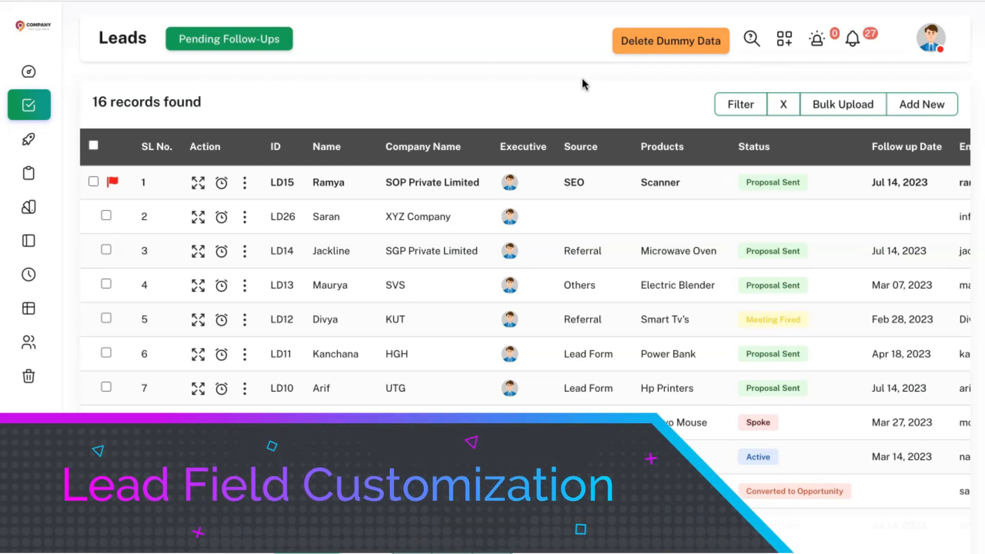
left_click(919, 104)
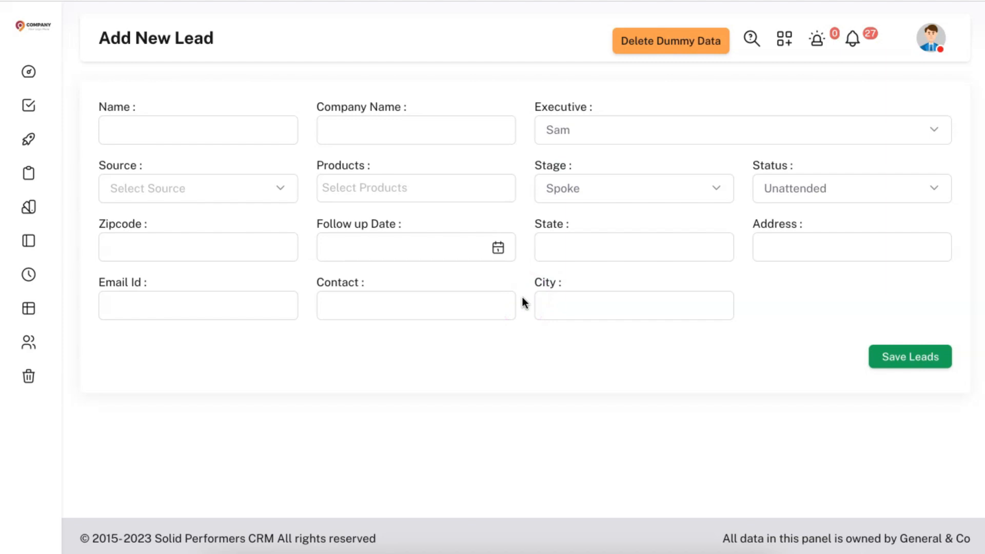
- Return to Settings and open Field Customization in Leads Settings
left_click(533, 261)
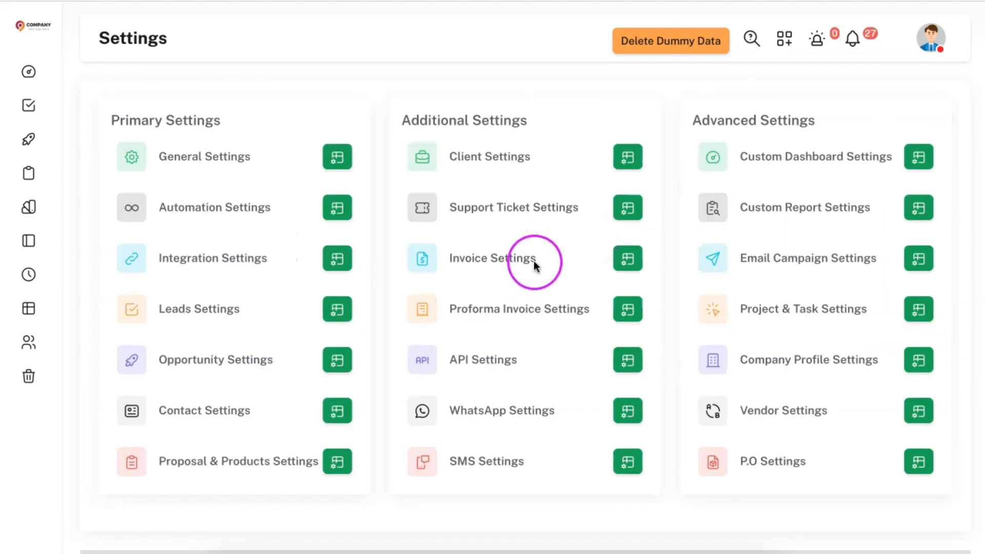
left_click(338, 310)
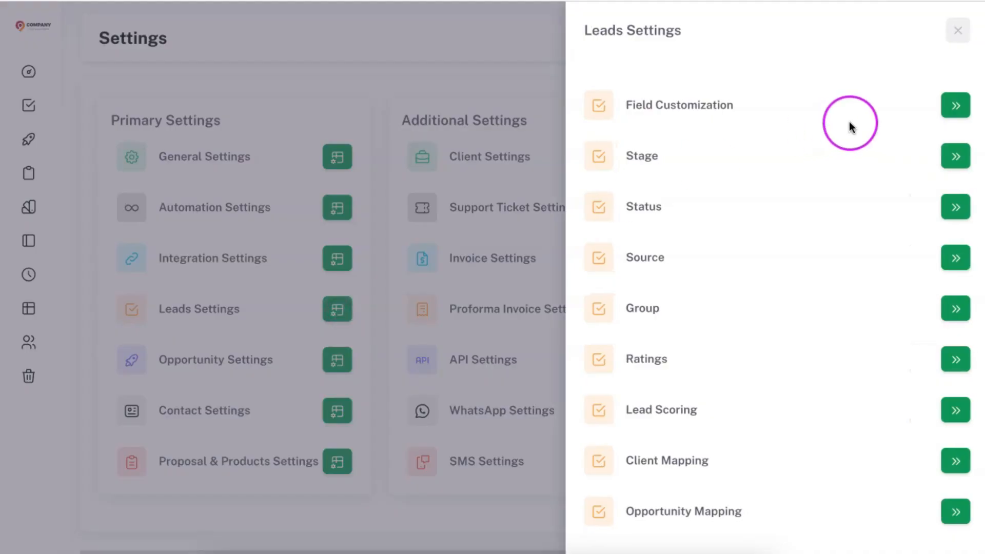
left_click(944, 112)
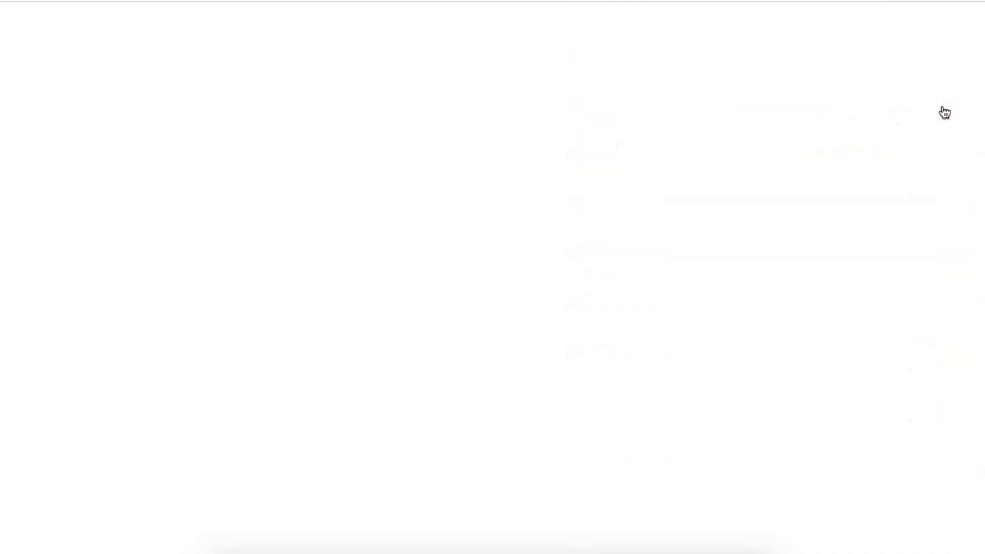
- Examine the list of lead fields and their Status, Mandatory, List, Edit and Hide options
left_click(497, 303)
scroll(497, 303, "up", 15)
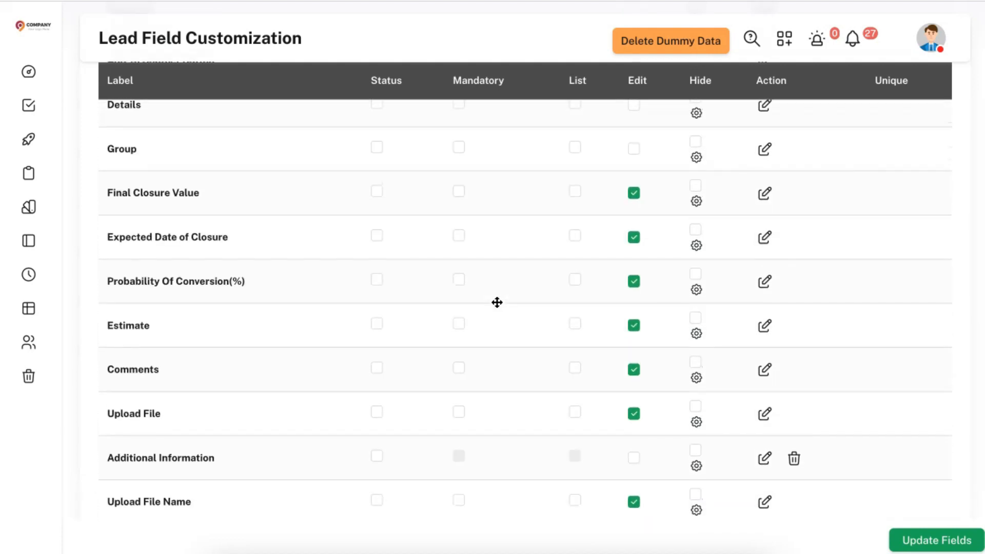
scroll(498, 303, "up", 5)
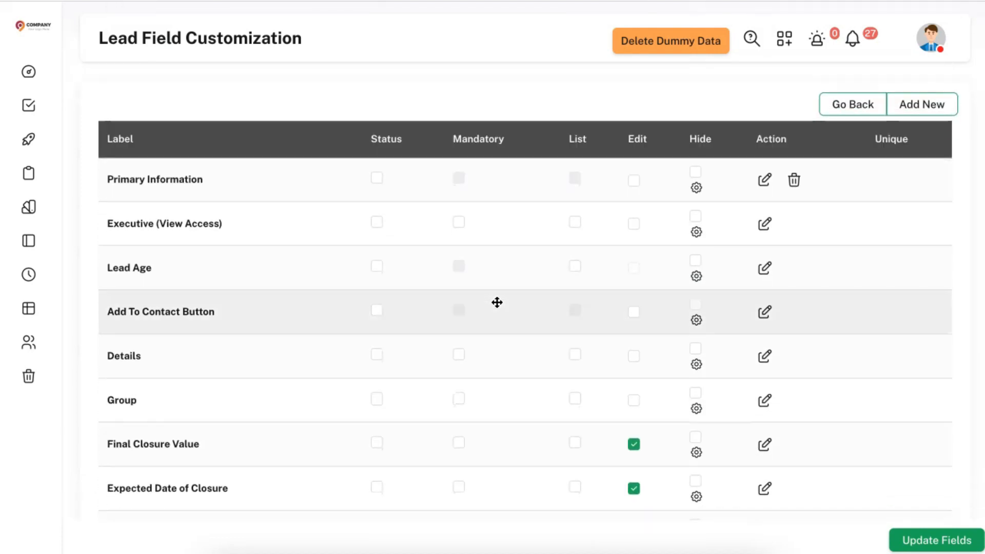
scroll(497, 302, "down", 6)
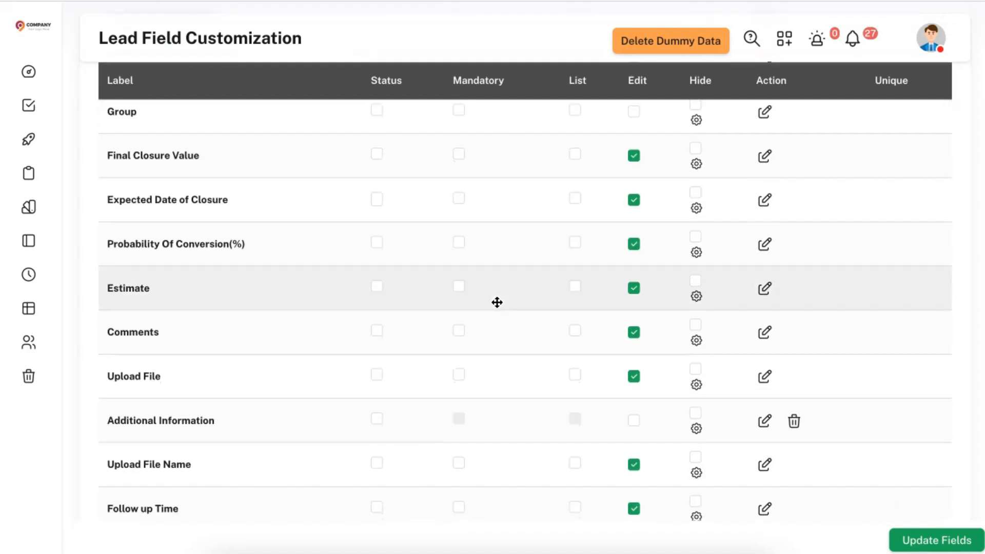
scroll(497, 302, "down", 6)
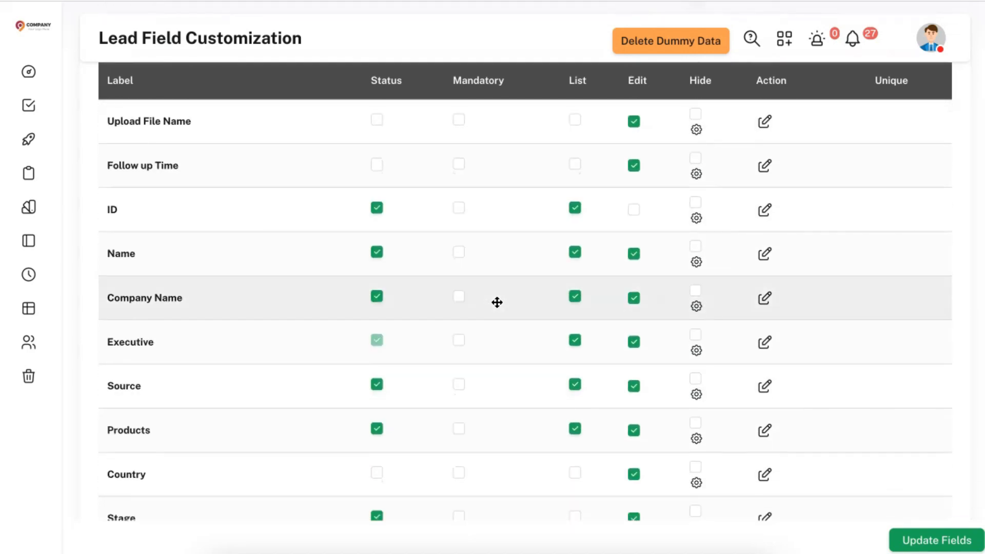
scroll(498, 303, "up", 7)
scroll(497, 303, "down", 10)
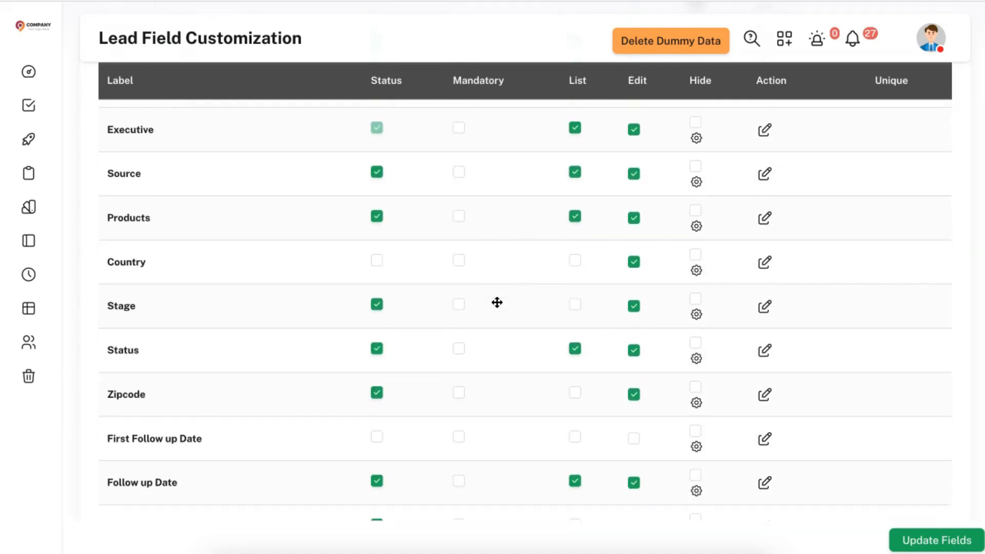
- Try disabling the status of the Products field, and enable it again
left_click(376, 200)
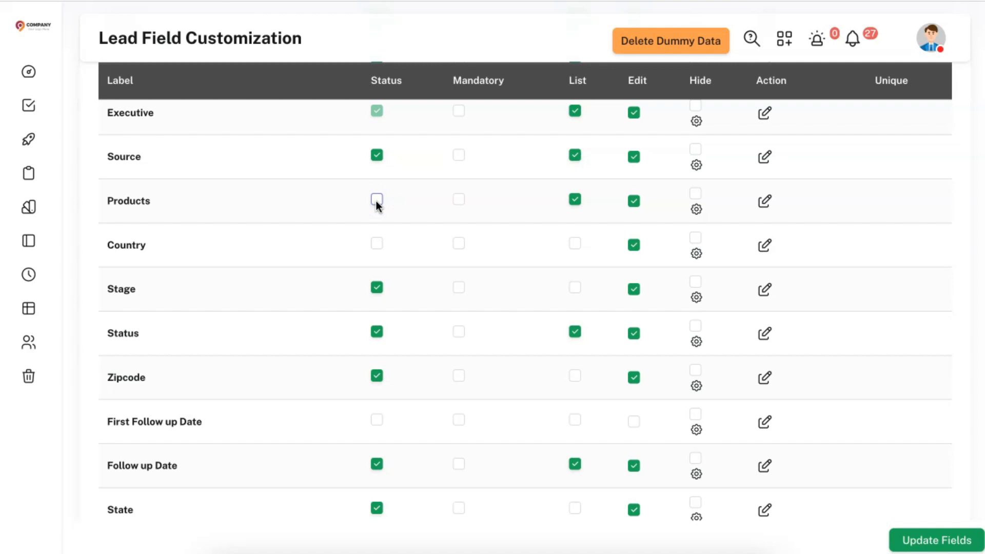
left_click(376, 201)
scroll(805, 277, "up", 12)
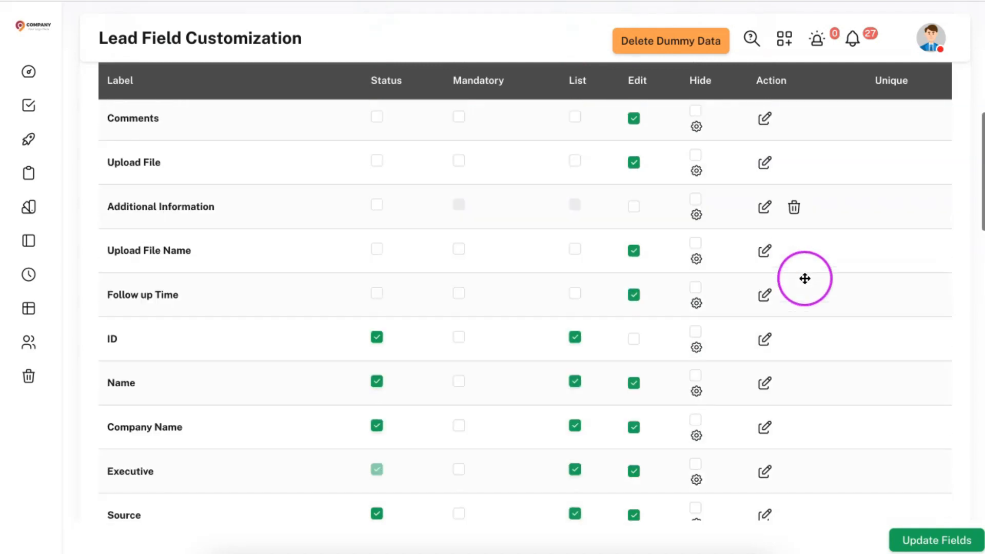
- View the blank form for adding a custom lead field, and close it
left_click(922, 105)
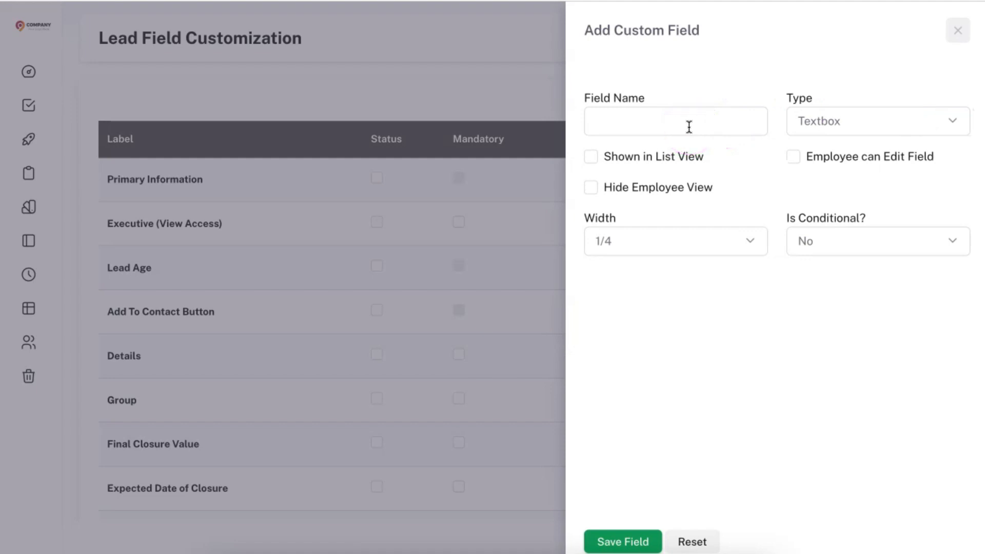
left_click(372, 97)
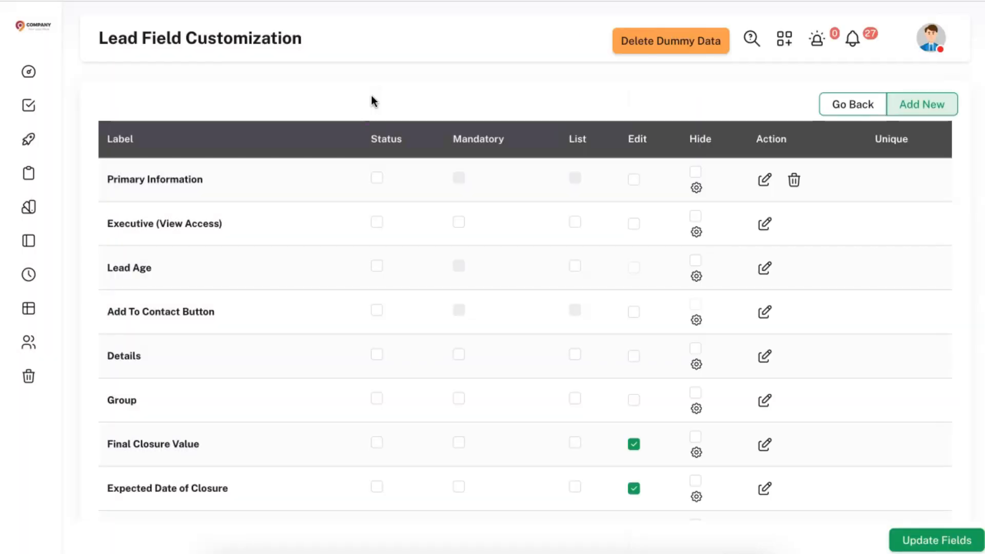
- Try enabling the status of the Primary Information field, and switch it back off
left_click(377, 178)
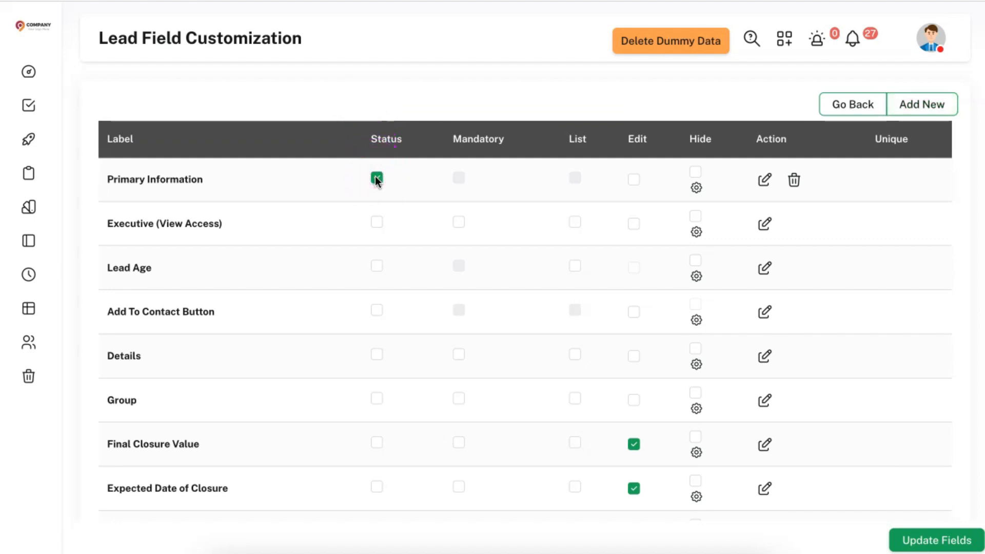
left_click(377, 178)
- Review the Mandatory and List options, compare them with the columns on the Leads page, and return to Lead Field Customization
left_click(464, 226)
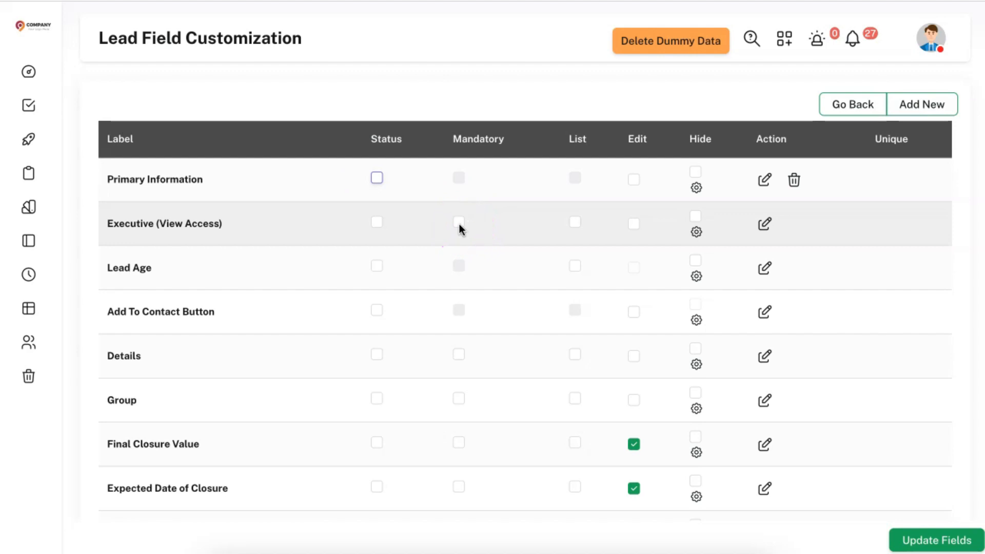
left_click(575, 227)
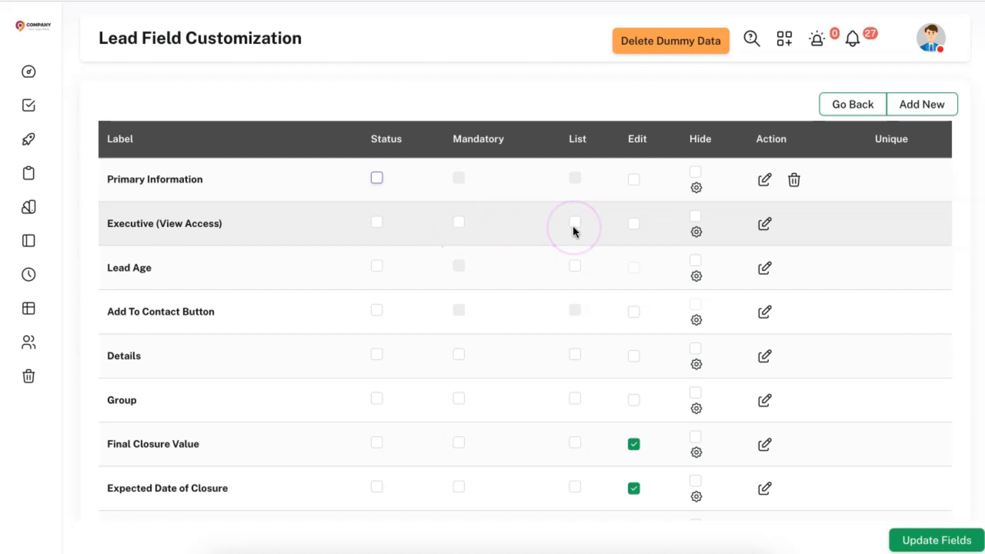
left_click(510, 322)
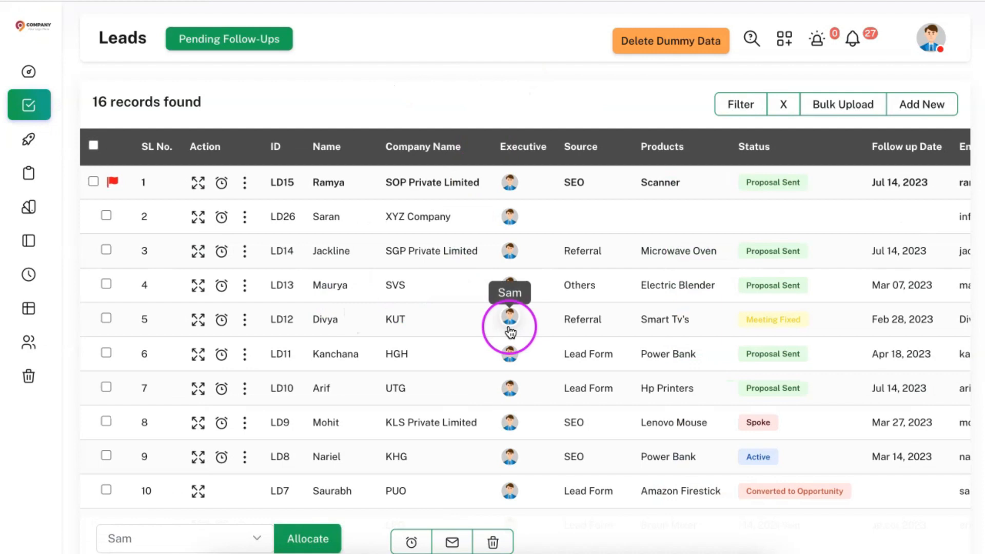
left_click(702, 336)
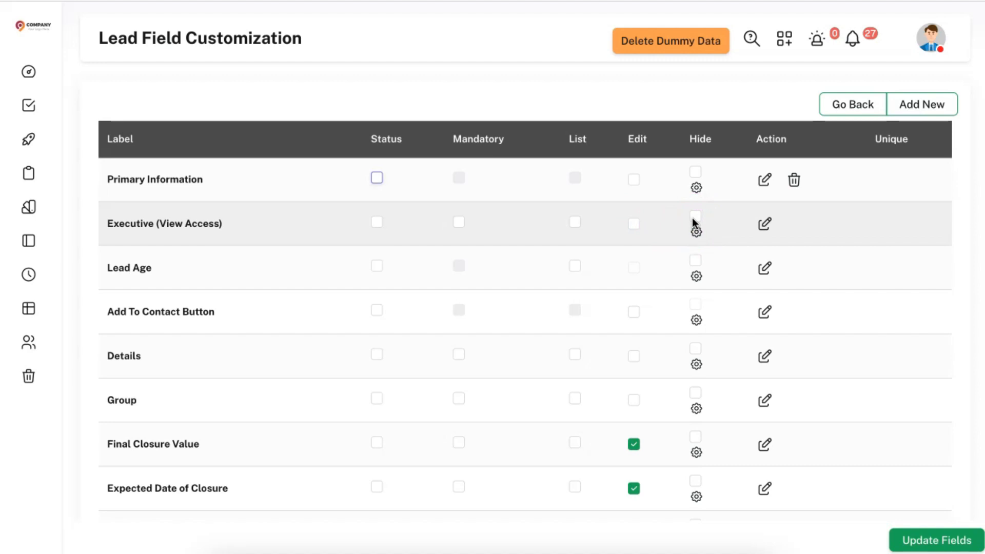
- Pick Sales Executive as a role to show for the Executive (View Access) field, and close the role settings without saving
left_click(695, 231)
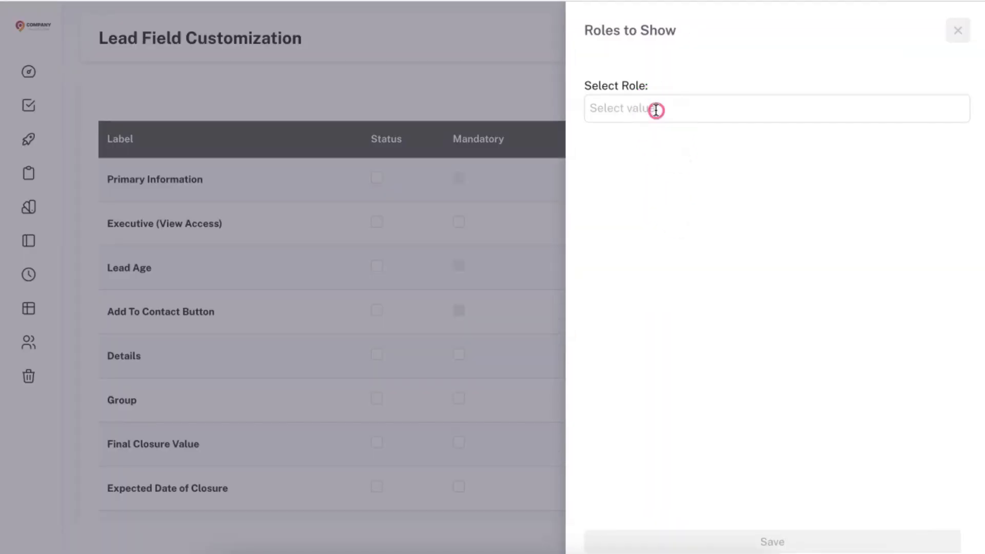
left_click(657, 110)
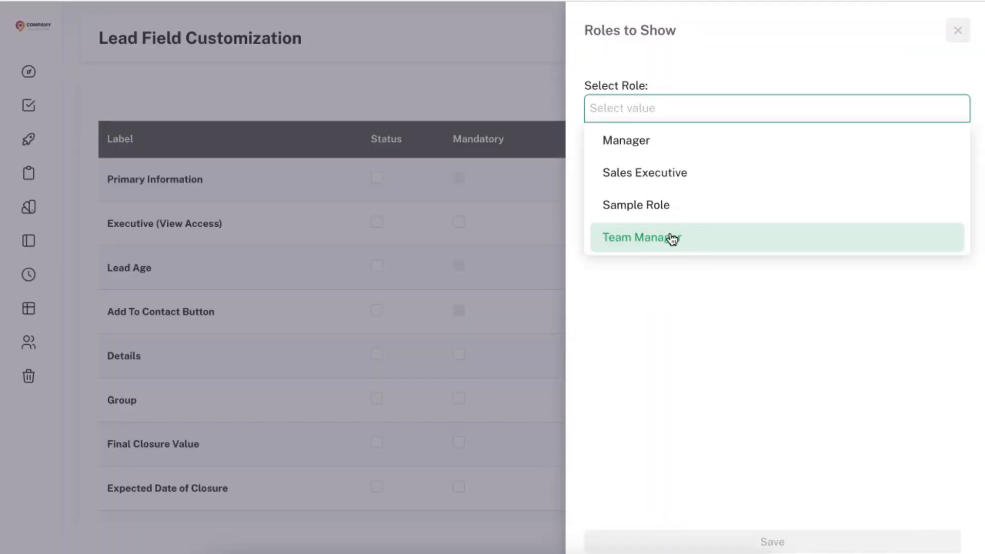
left_click(658, 182)
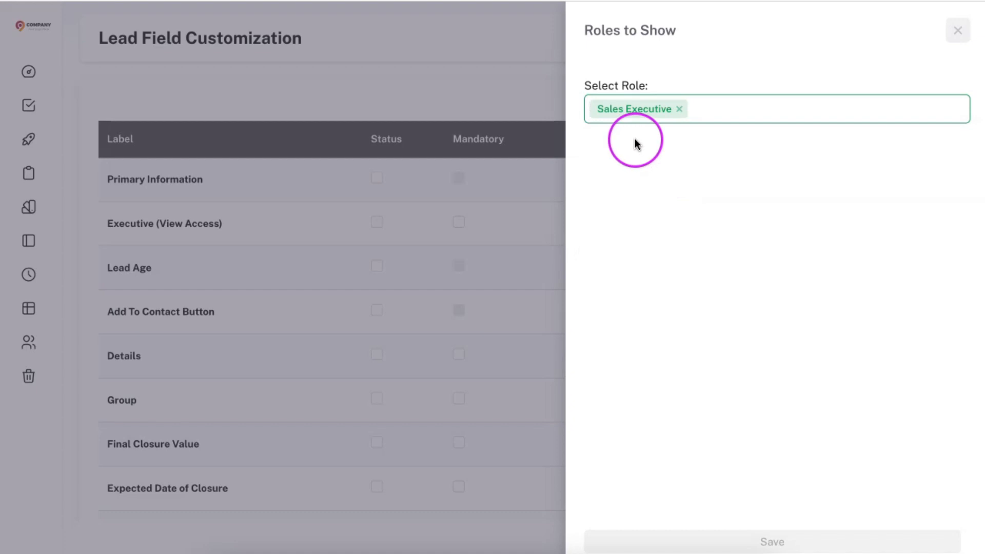
left_click(957, 31)
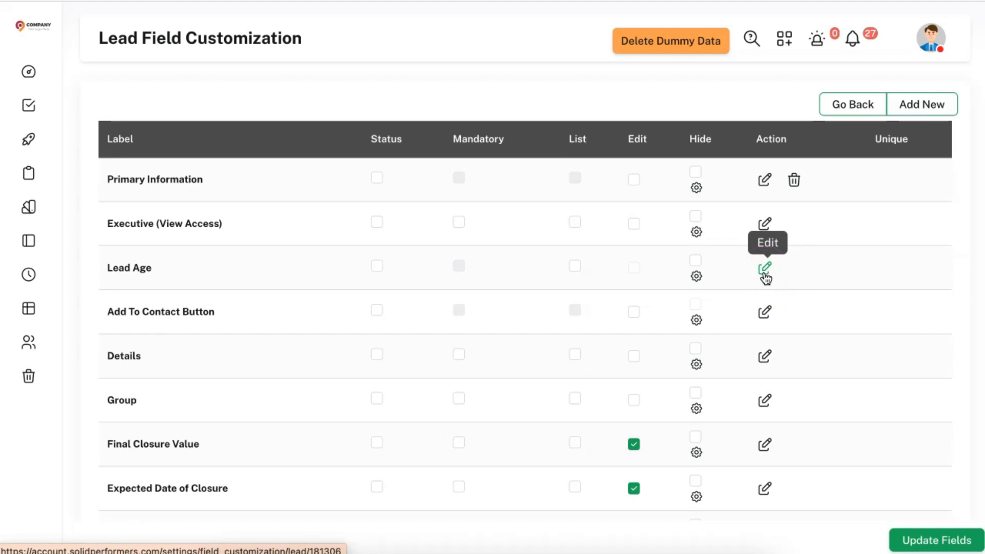
- Open the form for a new custom lead field and examine the available field types, from Textbox through Radio Button
left_click(924, 106)
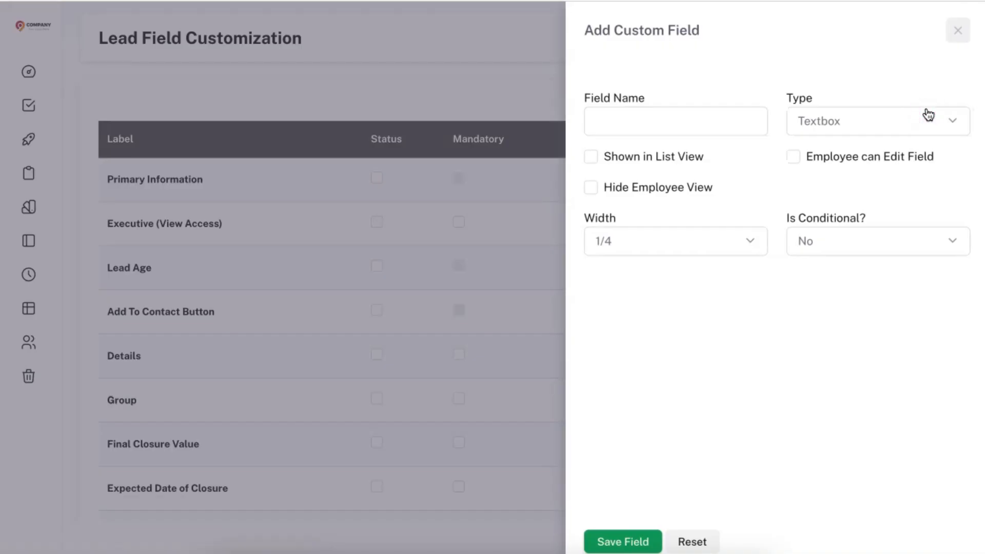
left_click(846, 132)
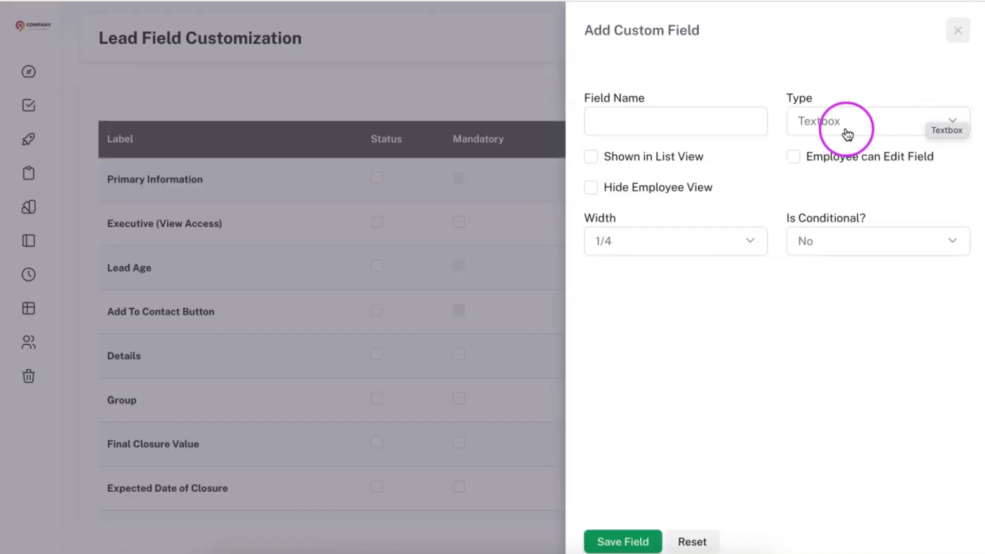
scroll(836, 236, "down", 5)
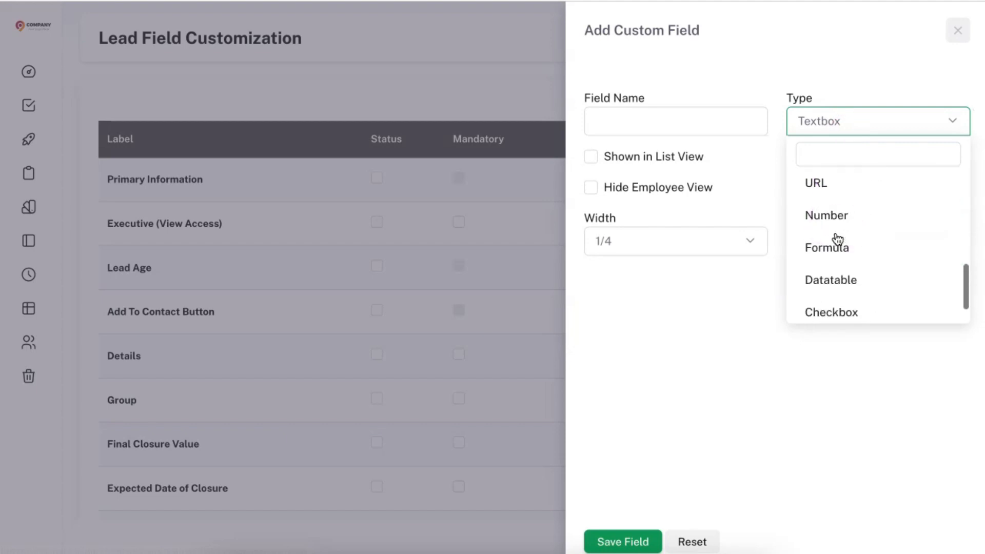
scroll(838, 239, "down", 2)
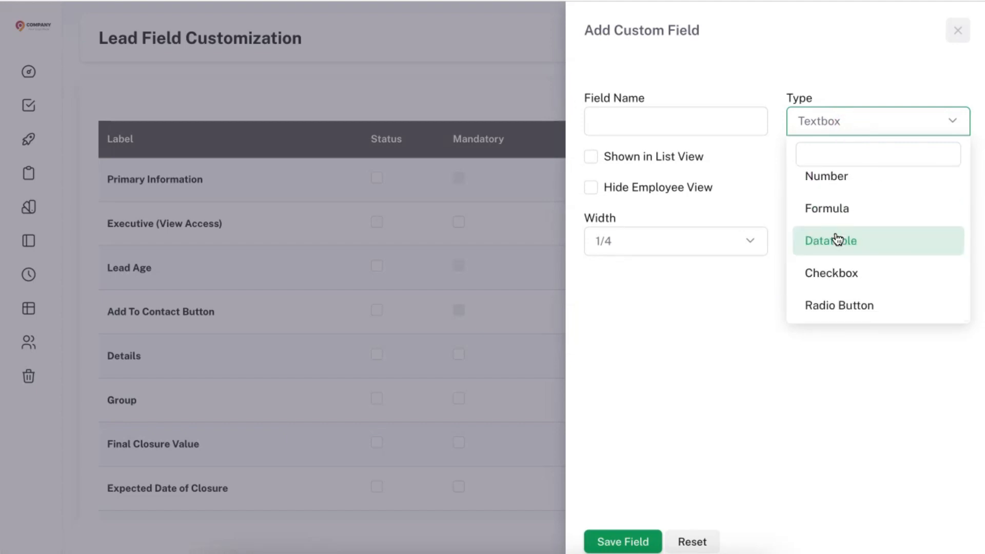
scroll(838, 239, "up", 8)
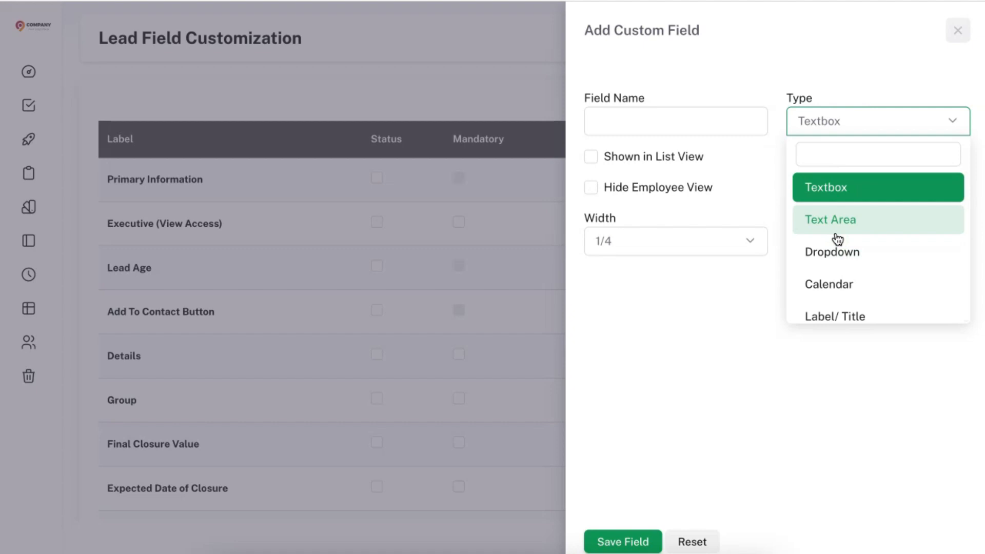
left_click(844, 187)
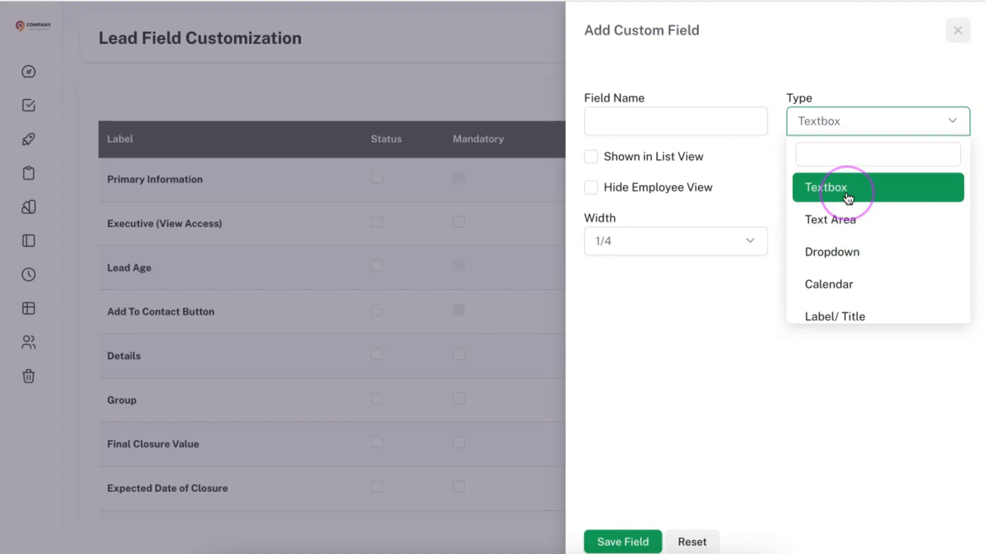
scroll(838, 260, "down", 5)
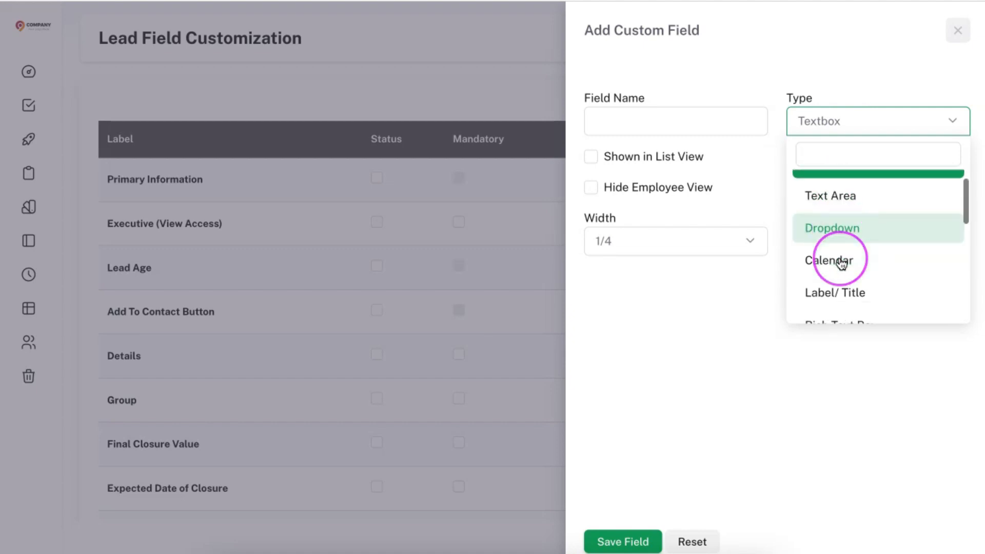
scroll(842, 263, "down", 3)
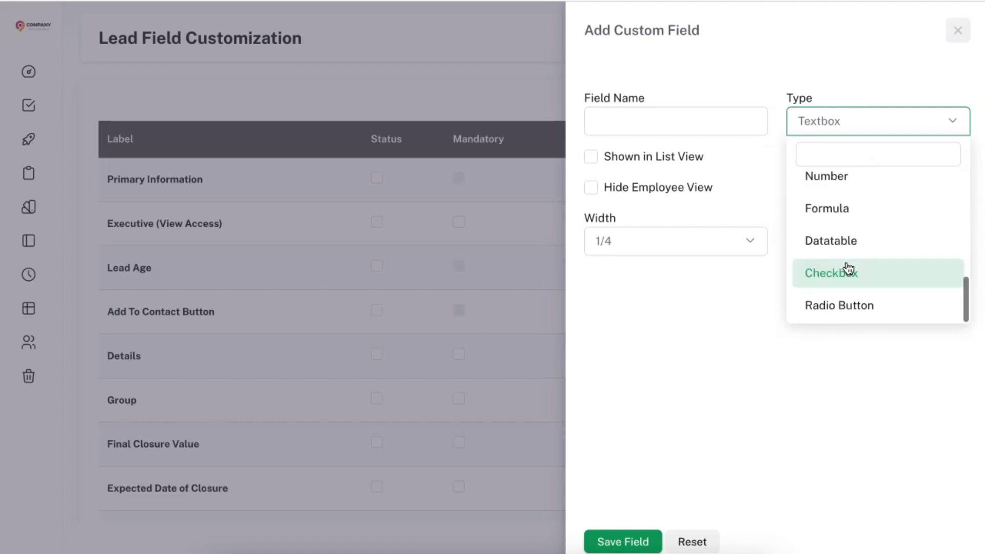
left_click(844, 216)
left_click(847, 244)
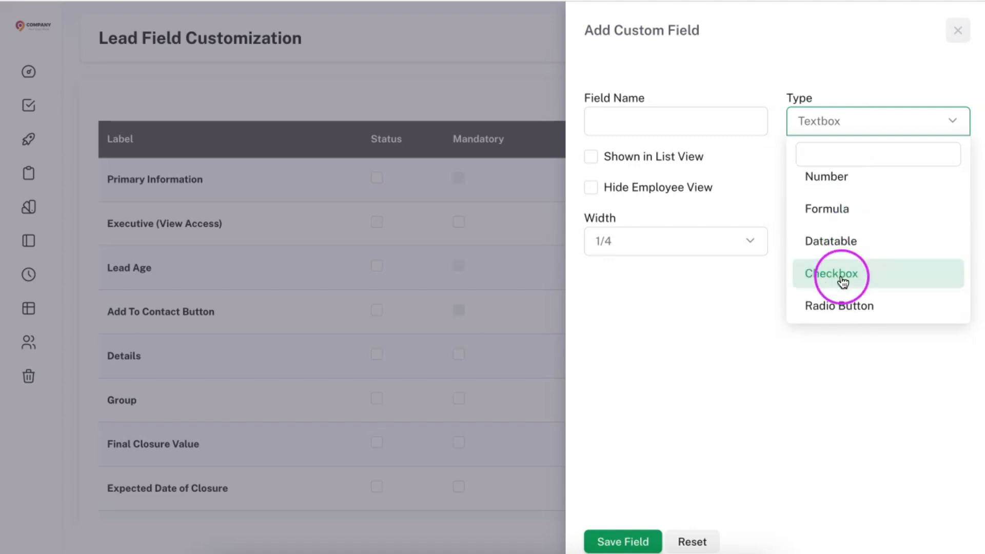
left_click(850, 308)
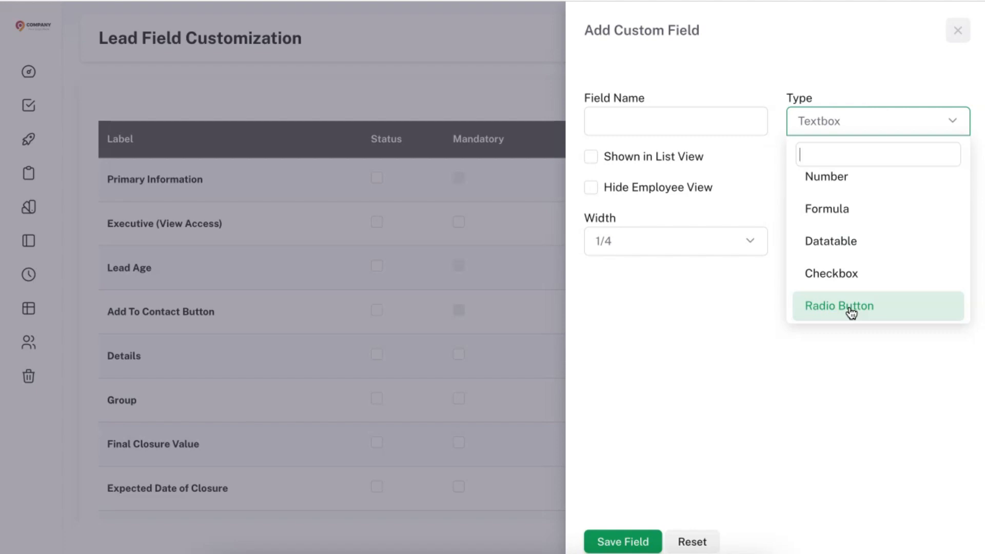
- Set the new custom field's type to Dropdown, name it Sample Dropdown, and enable Shown in List View and Employee can Edit Field
scroll(852, 282, "up", 3)
left_click(849, 249)
left_click(605, 123)
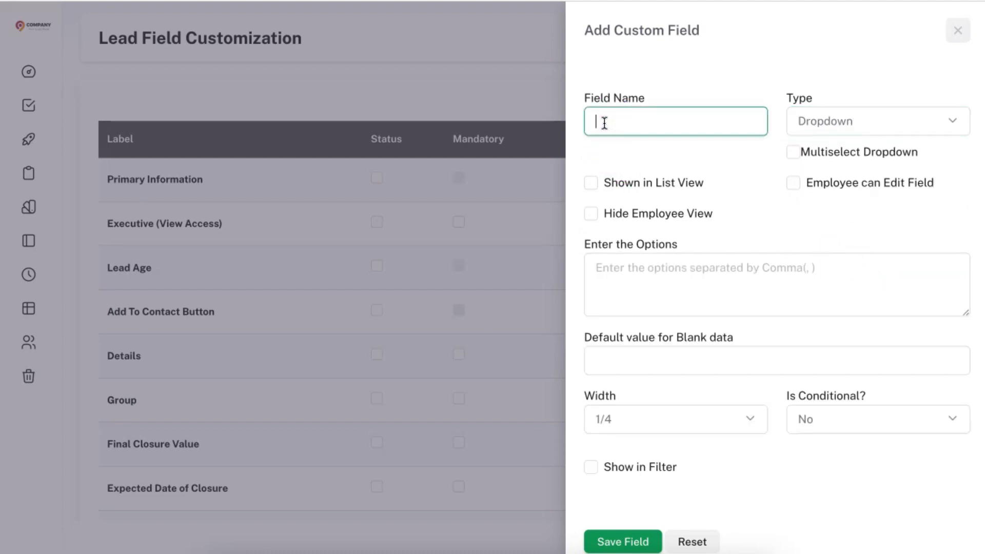
type("Sample Dropdown")
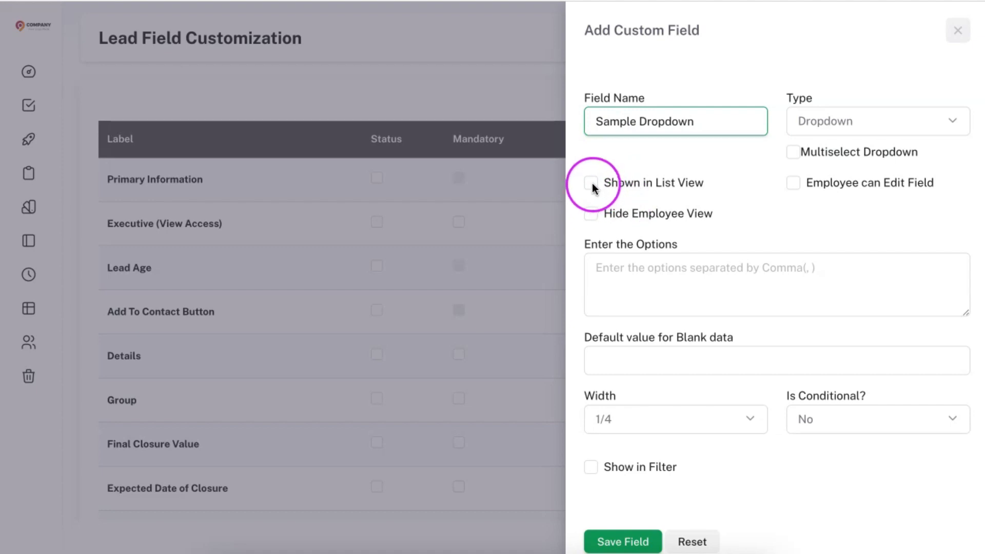
left_click(590, 183)
left_click(754, 191)
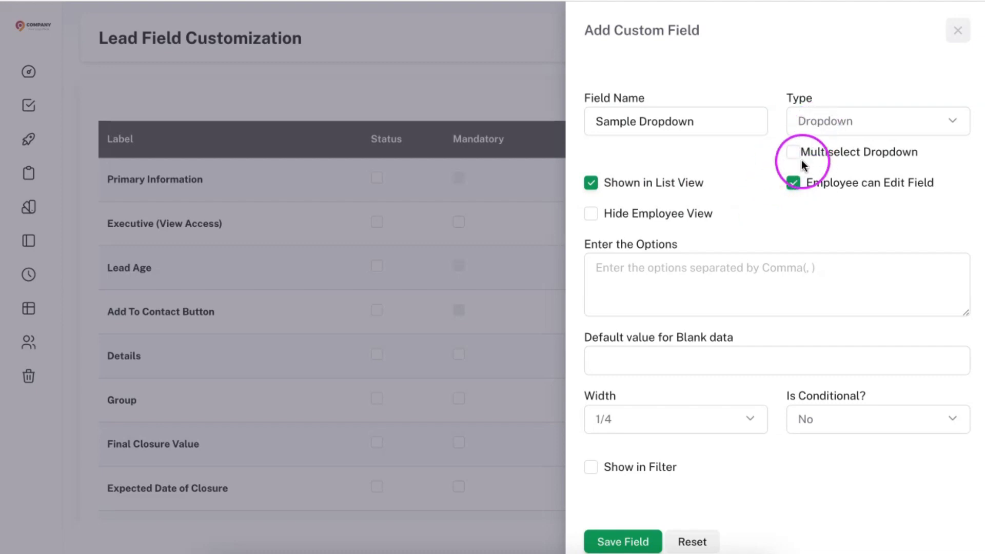
- Enter A, B, C, D as the dropdown options and Select Value as the default value for blank data
left_click(665, 277)
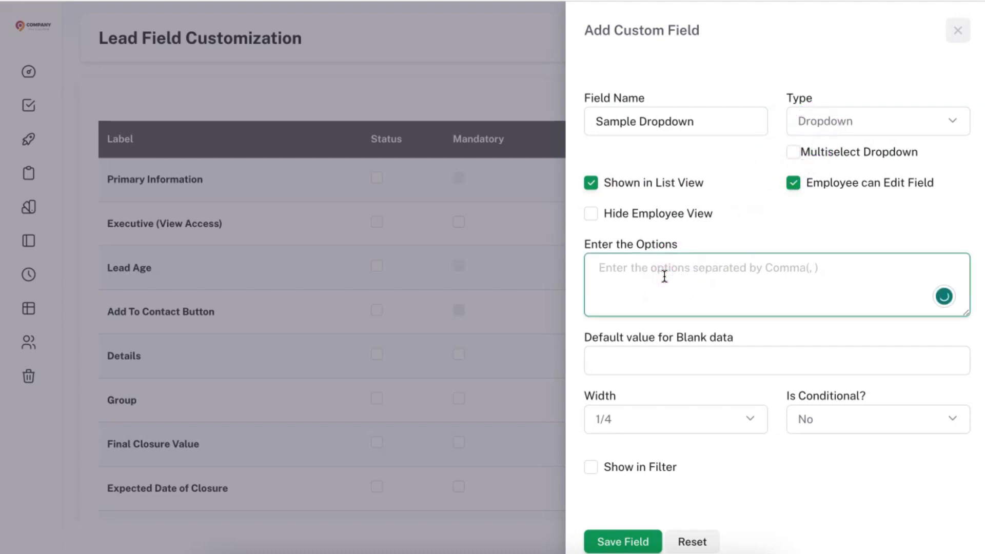
type("A, B, C, D")
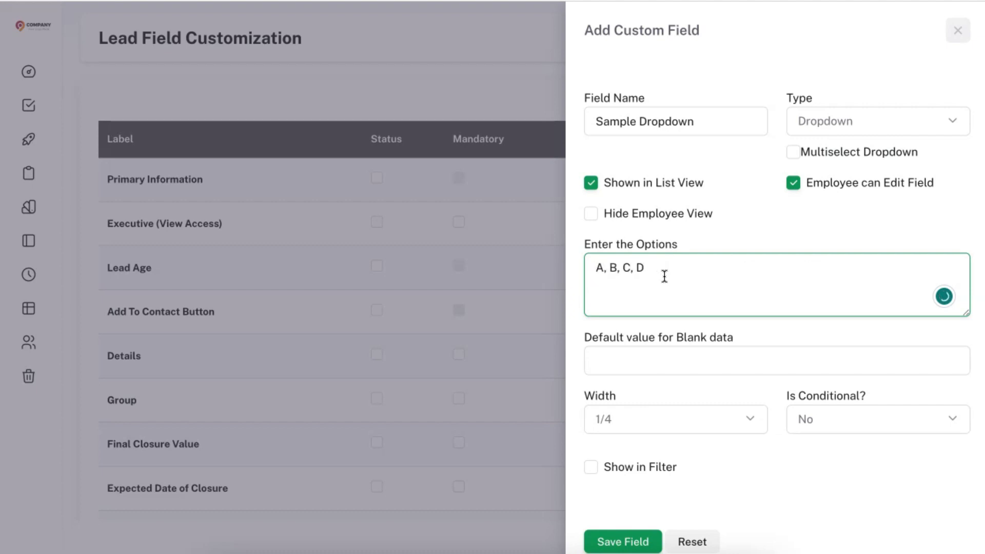
left_click(597, 267)
left_click(625, 275)
- Check how field widths look on the Add New Lead form, and choose 1/4 as the custom field's width
left_click(670, 426)
left_click(671, 426)
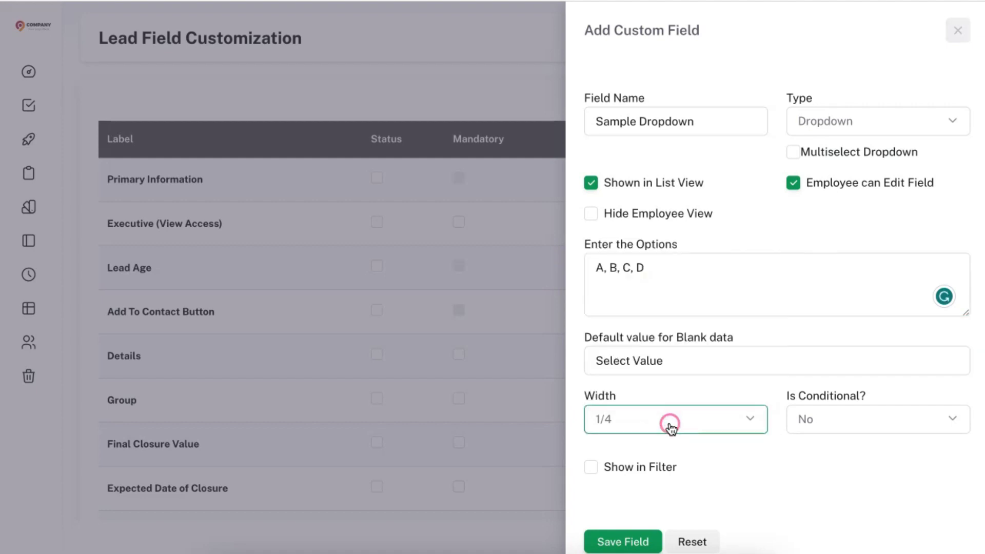
left_click(672, 428)
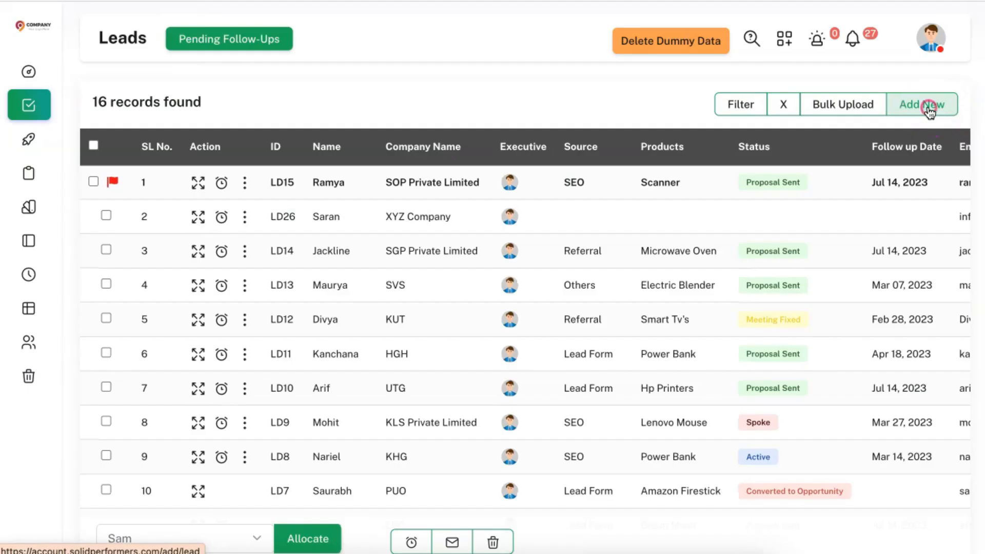
left_click(929, 112)
left_click(183, 135)
left_click(367, 132)
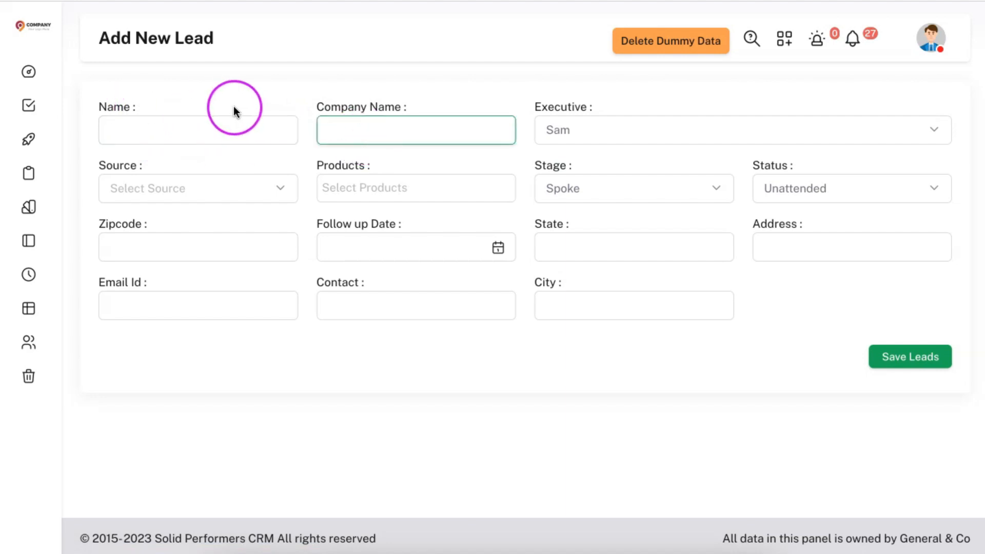
left_click(616, 135)
left_click(614, 128)
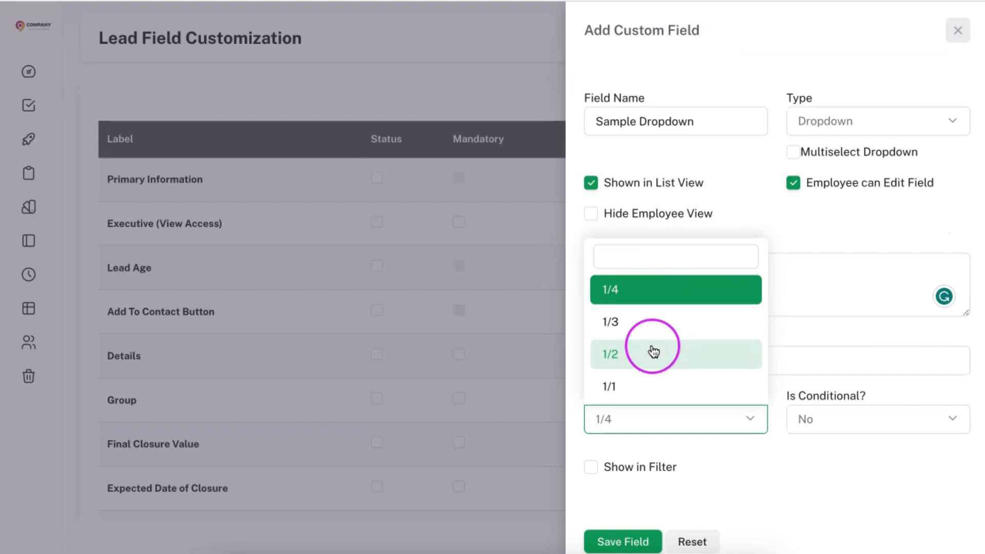
left_click(638, 291)
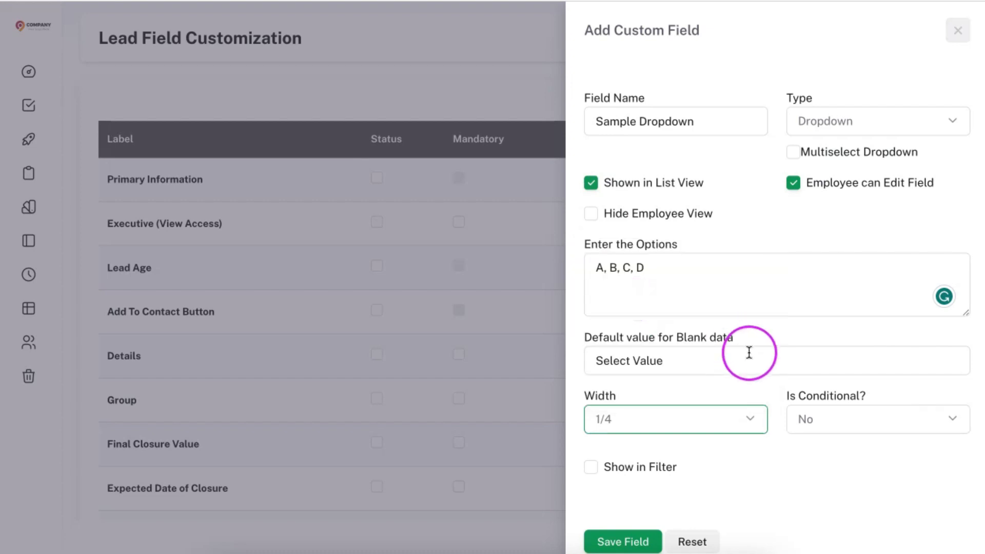
- Make the Sample Dropdown field conditional, with Status as the condition and Active as the value it depends on
left_click(814, 431)
left_click(815, 431)
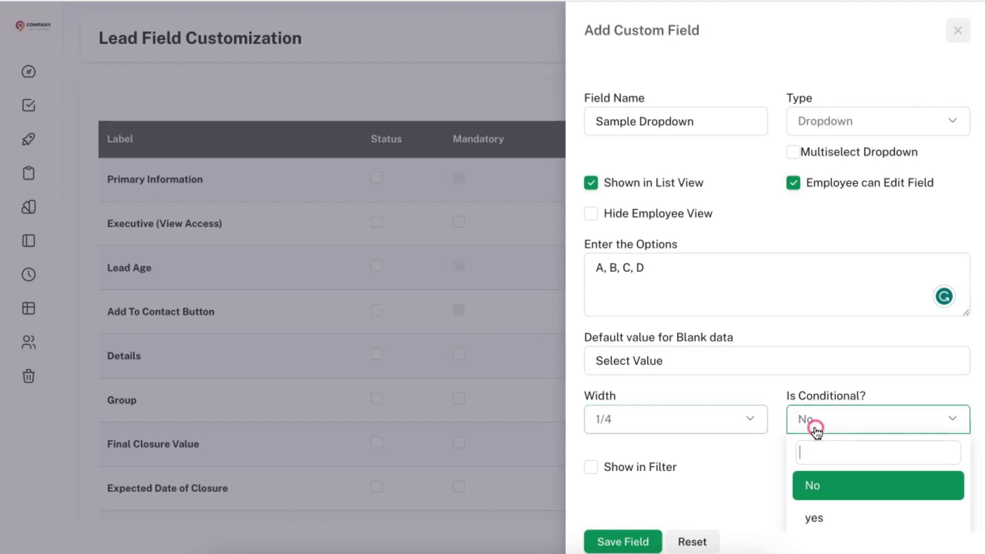
left_click(828, 514)
scroll(754, 418, "down", 1)
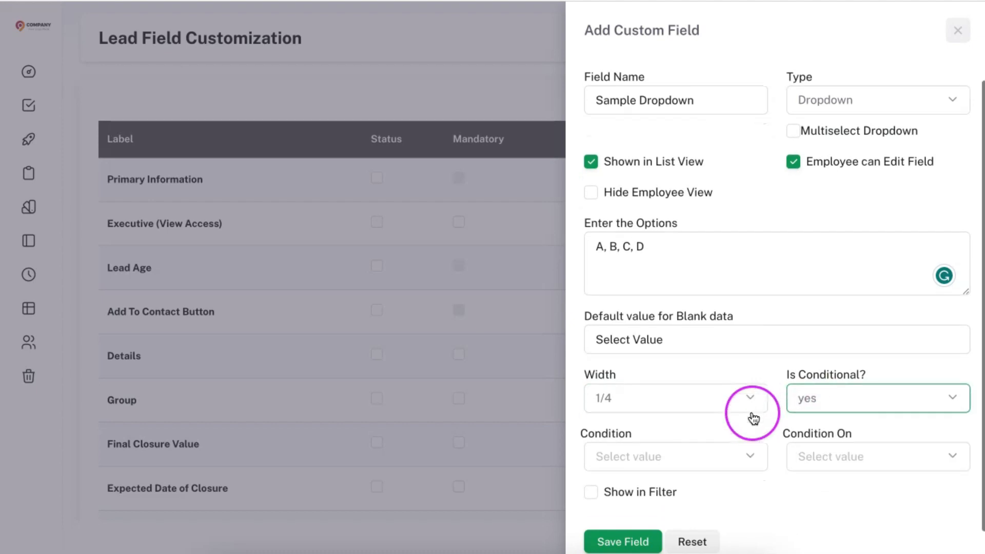
left_click(685, 463)
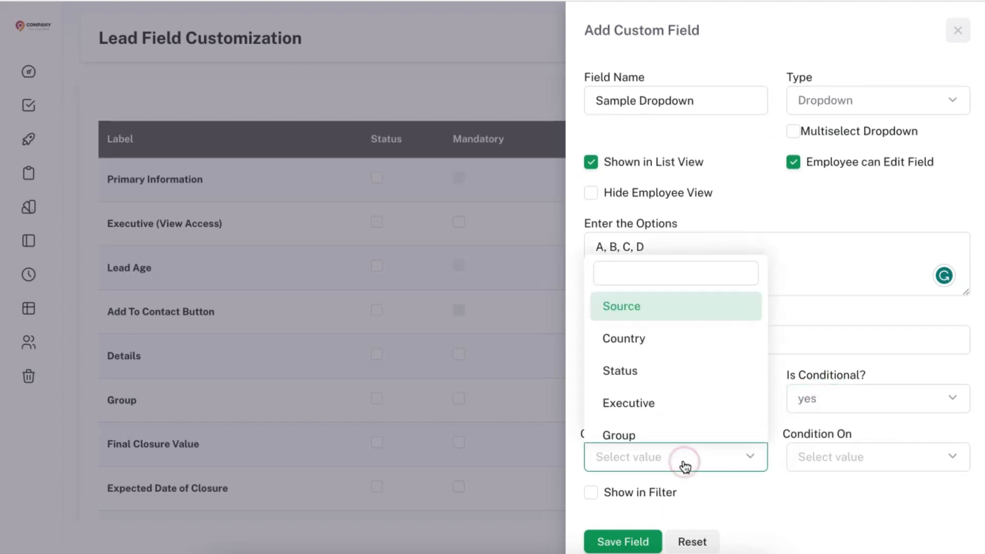
left_click(645, 381)
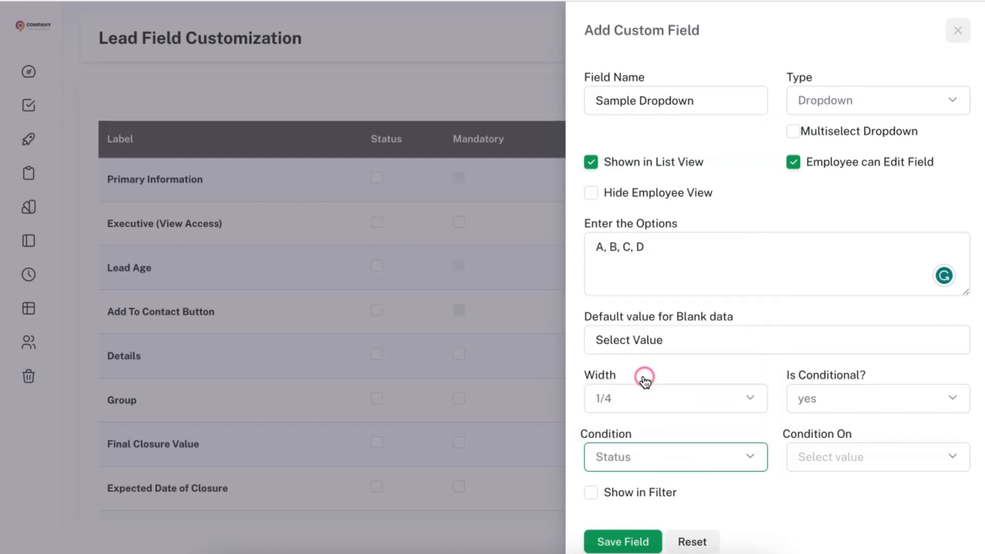
left_click(847, 465)
left_click(847, 464)
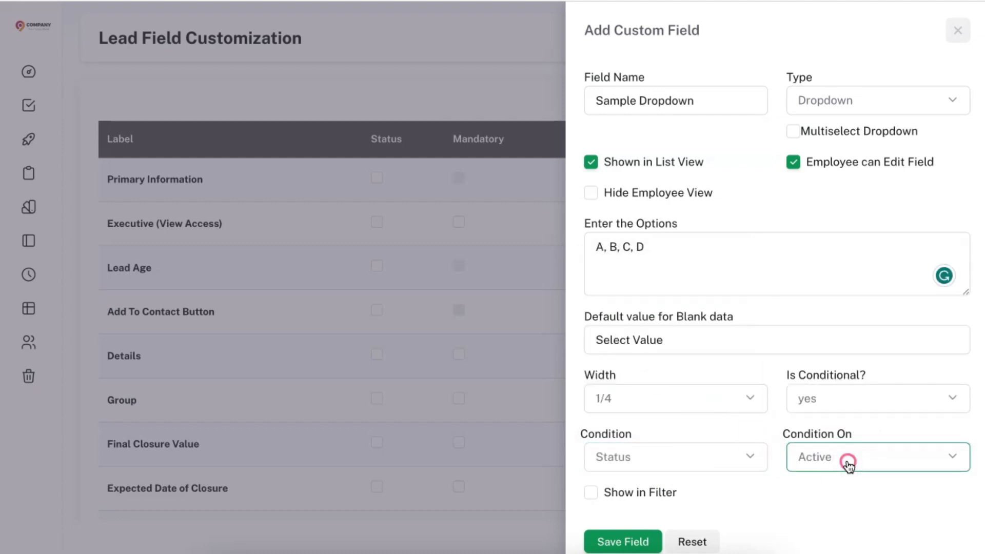
left_click(800, 490)
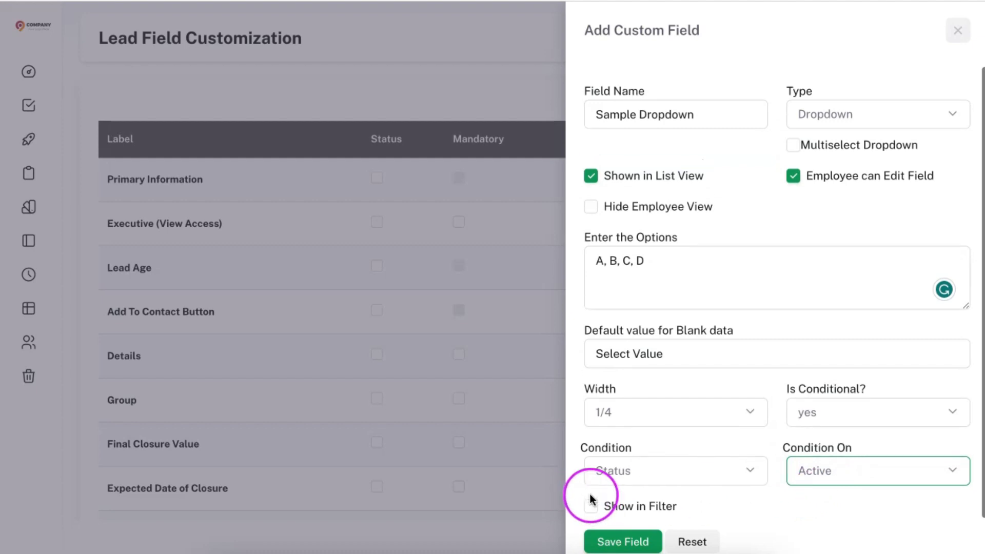
- Enable Show in Filter for the Sample Dropdown field and save the field
left_click(590, 507)
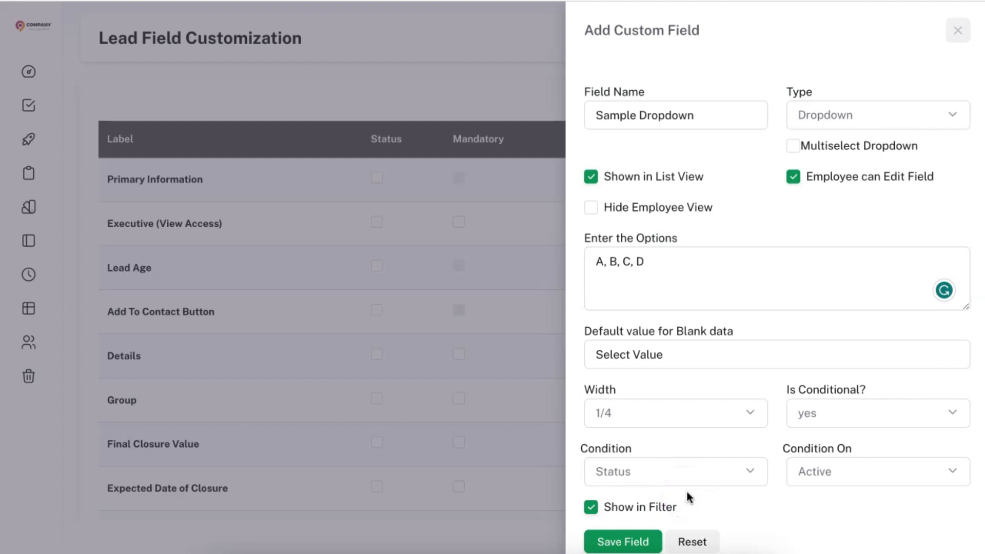
scroll(667, 503, "down", 1)
left_click(626, 541)
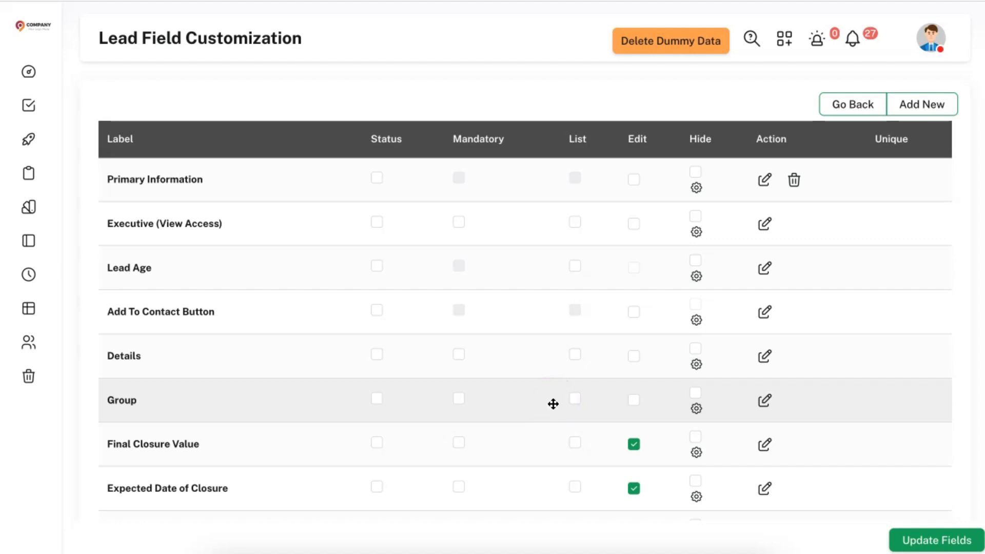
- Move the Sample Dropdown row between State and Estimate & Value in the field list, and update the fields
scroll(553, 404, "down", 5)
scroll(553, 404, "down", 12)
left_click(444, 426)
left_click(248, 427)
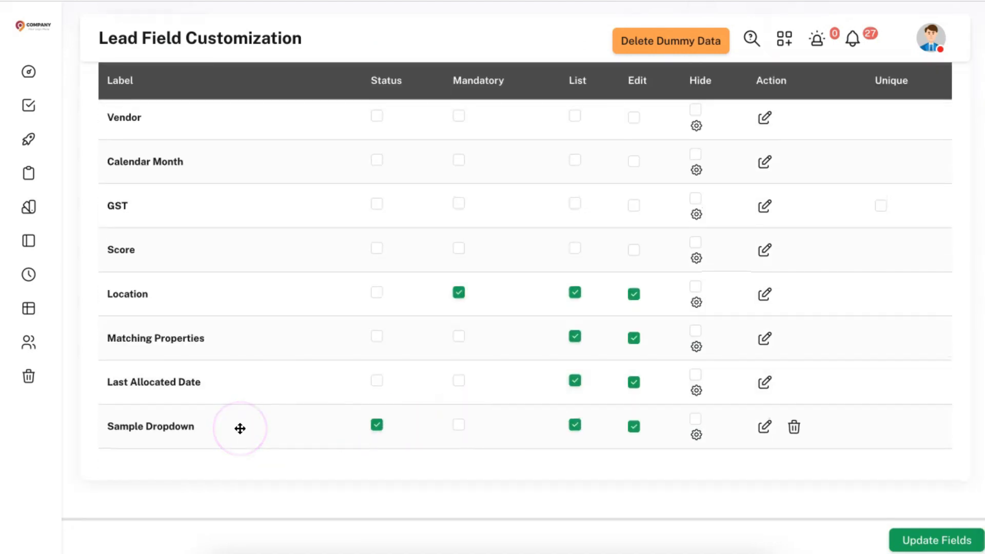
left_click_drag(240, 428, 245, 306)
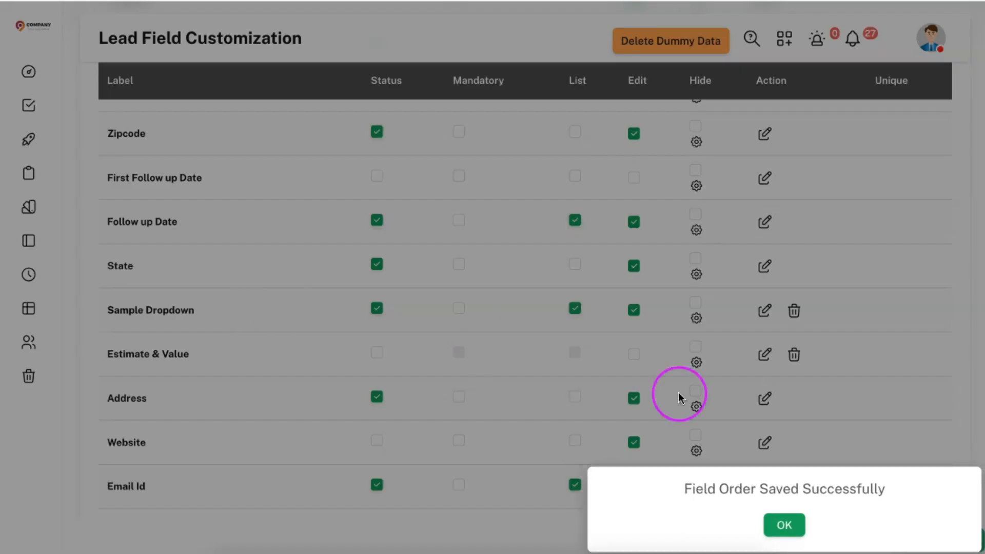
left_click(784, 525)
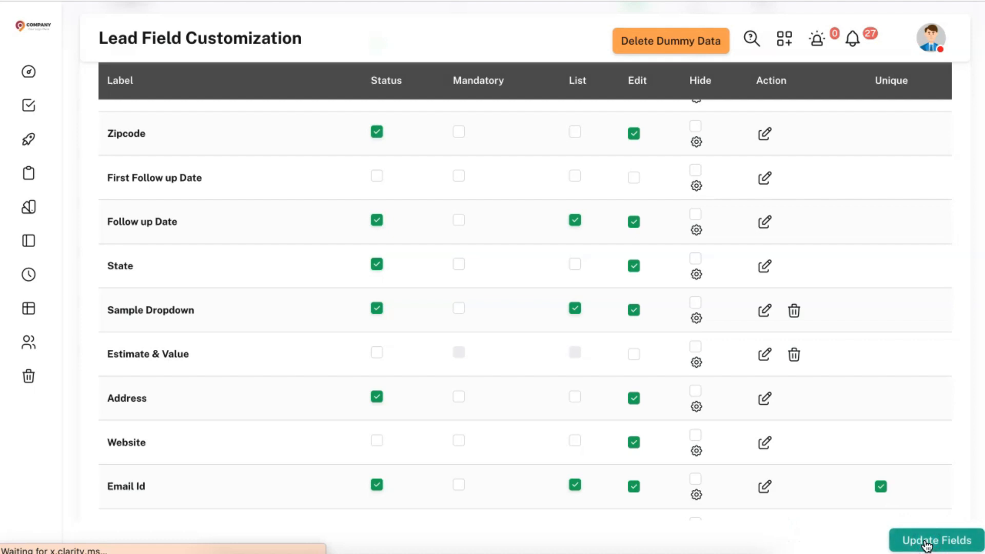
left_click(926, 542)
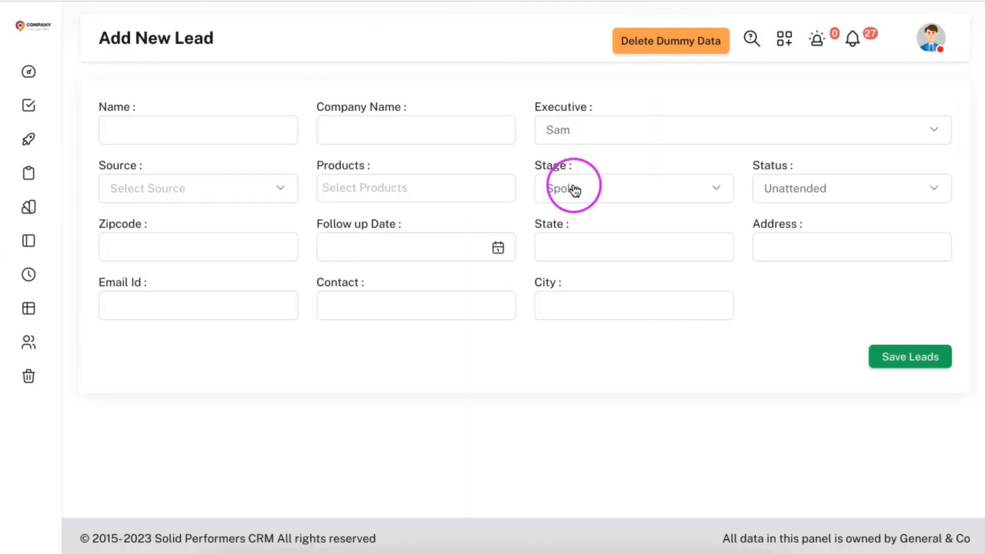
- Set Status to Active on the Add New Lead form and view the options of the Sample Dropdown field
left_click(783, 190)
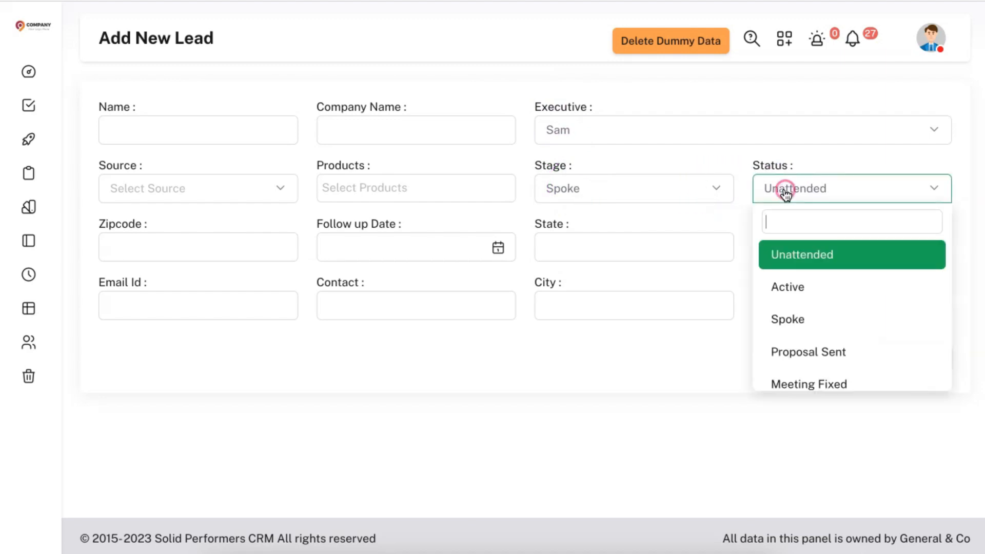
left_click(809, 285)
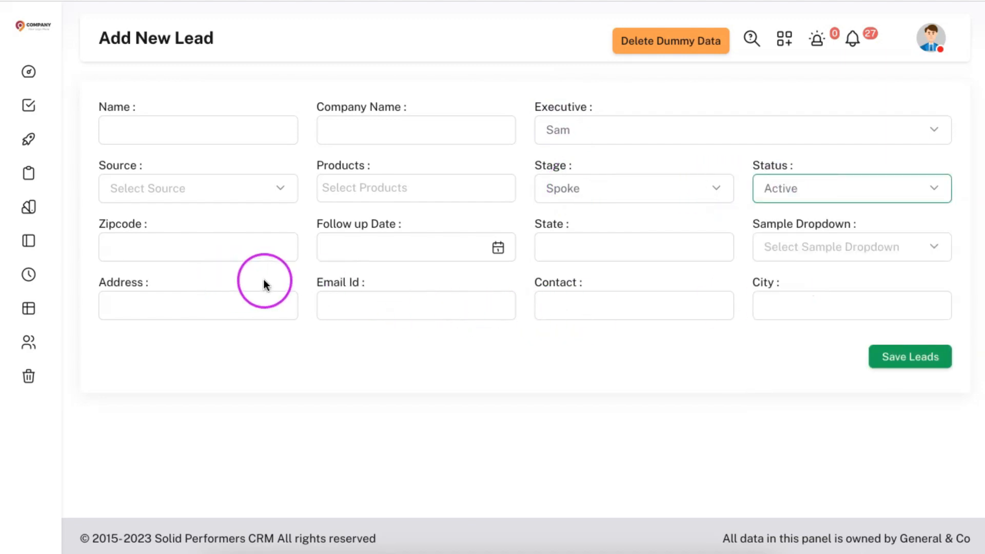
left_click(809, 252)
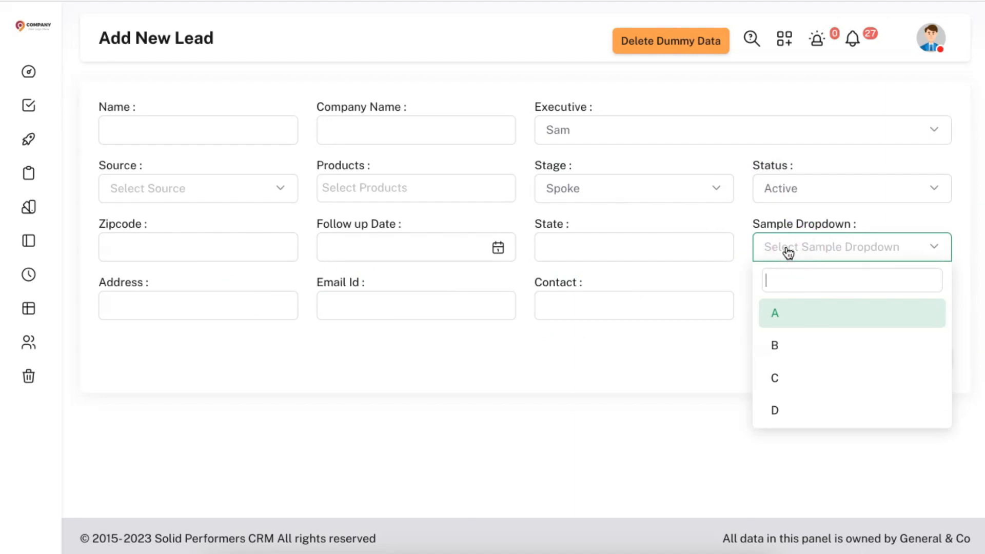
left_click(787, 251)
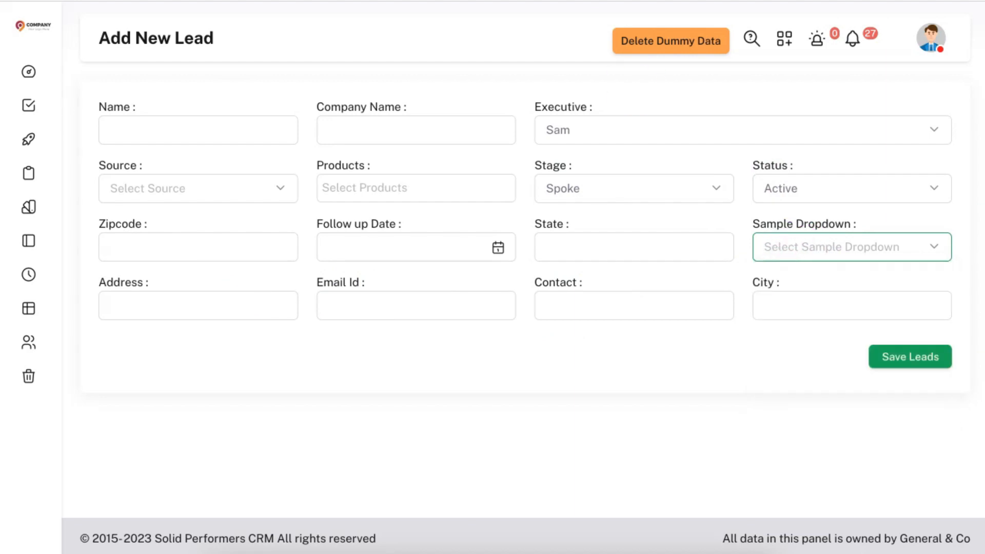
- Edit the Sample Dropdown field in Lead Field Customization, setting Is Conditional to No, and save it
middle_click(545, 314)
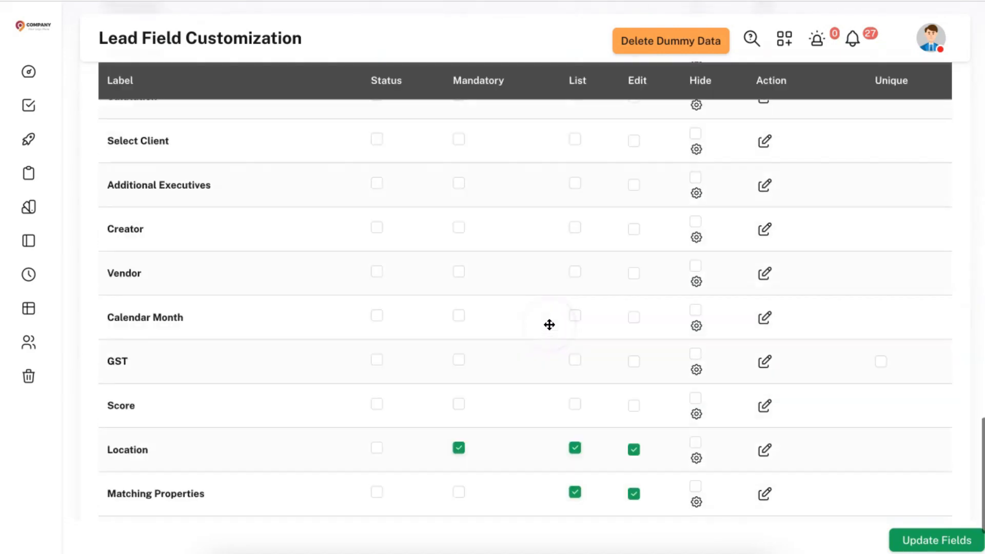
scroll(549, 324, "up", 10)
scroll(549, 324, "down", 3)
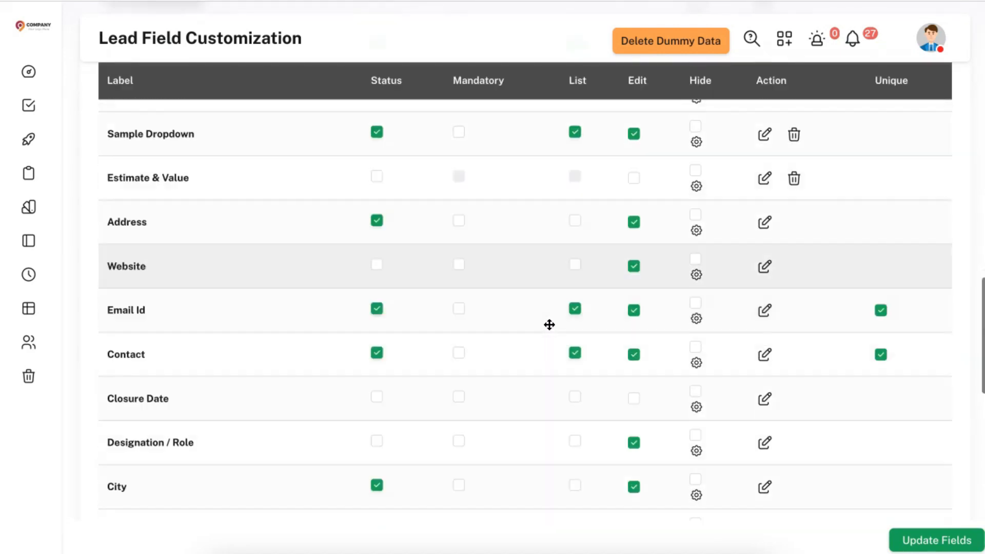
scroll(549, 324, "down", 7)
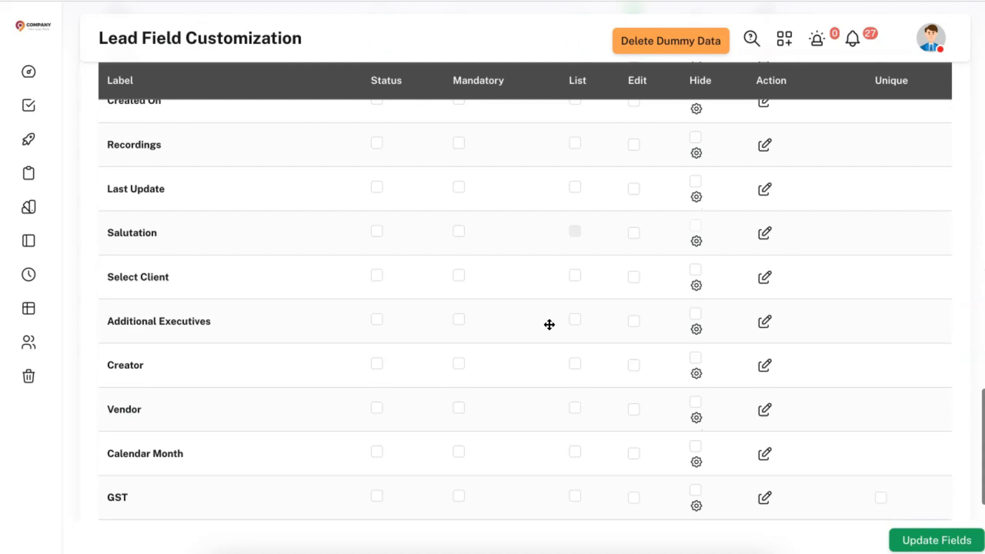
left_click(748, 272)
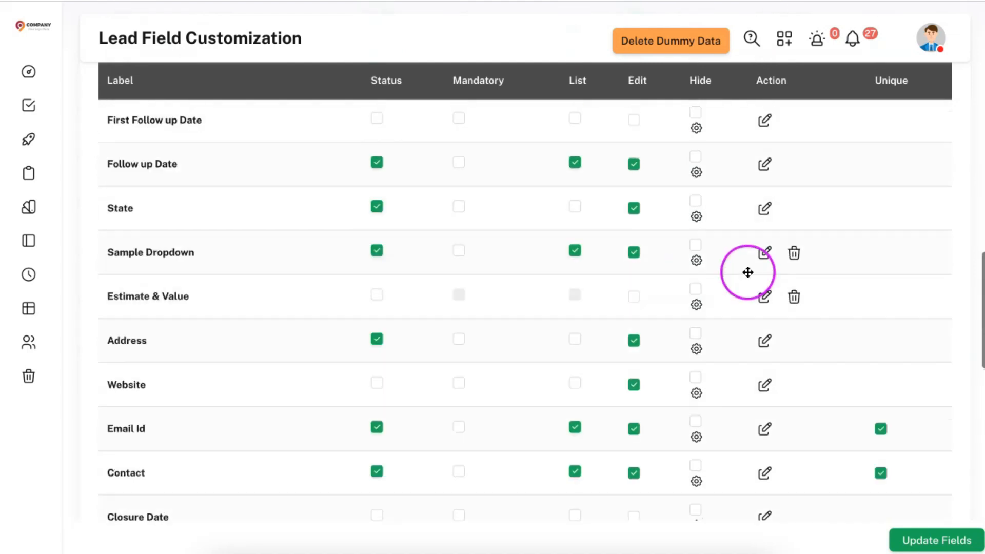
left_click(765, 252)
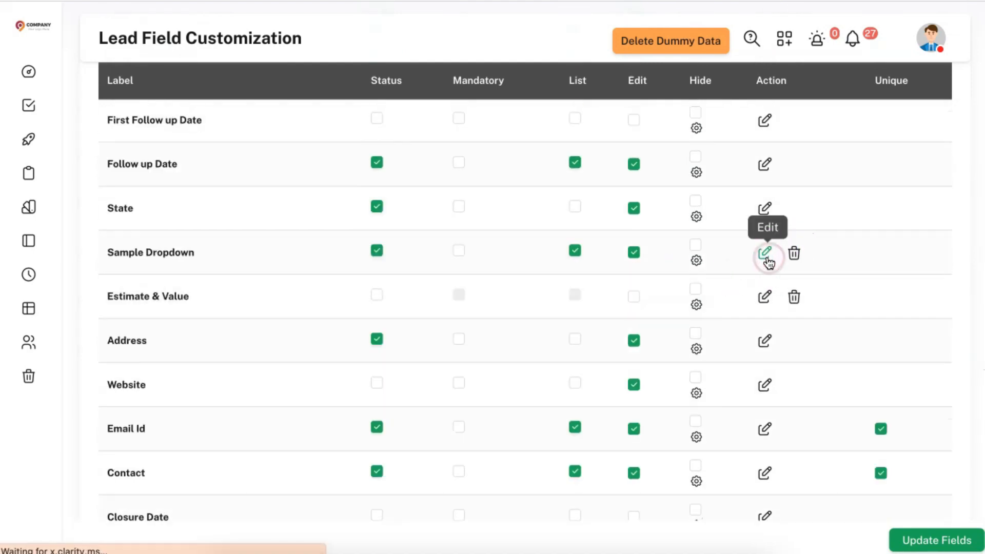
left_click(804, 418)
left_click(819, 478)
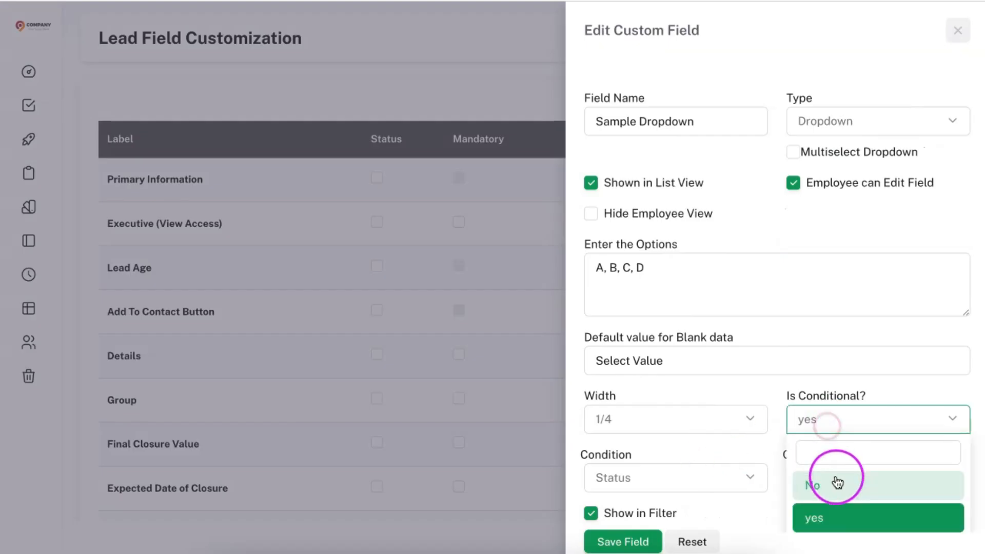
left_click(612, 544)
left_click(609, 272)
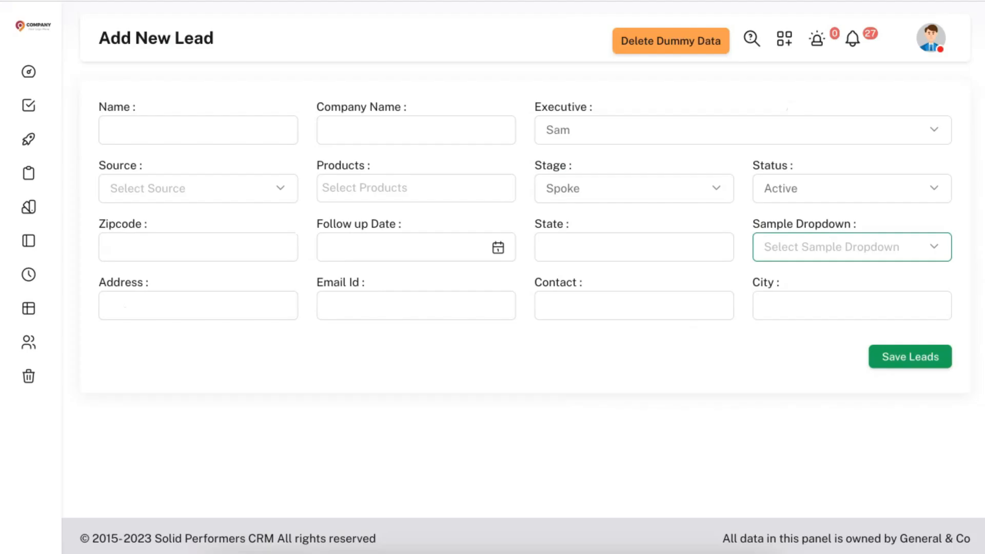
- Select C in the Sample Dropdown field on the Add New Lead form while Status is Unattended
left_click(805, 256)
left_click(811, 382)
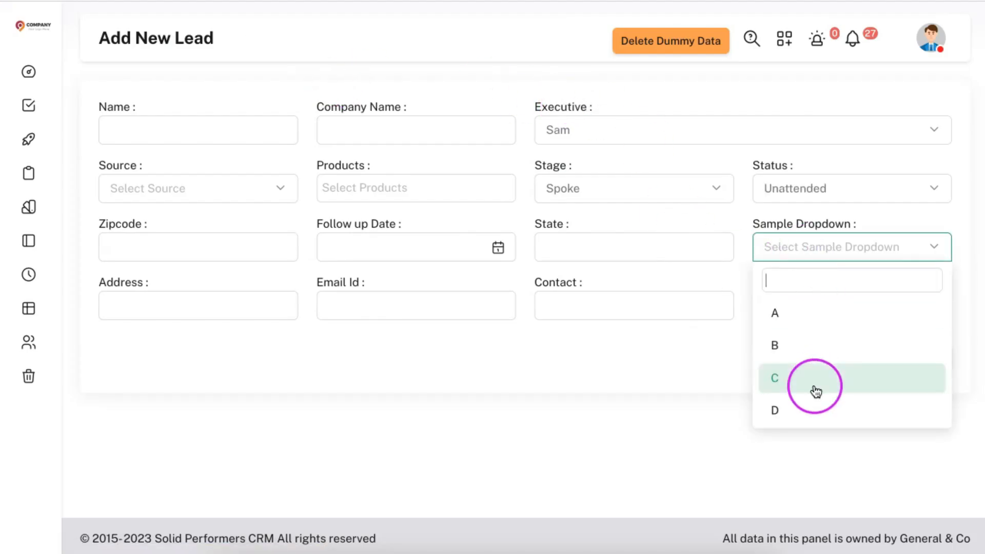
left_click(813, 260)
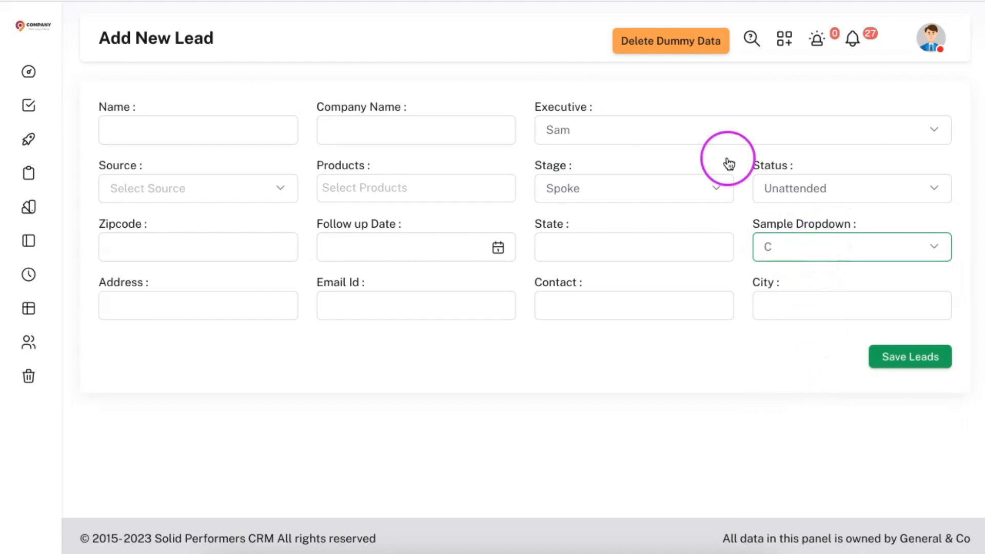
- Return to Lead Field Customization and update the lead fields
left_click(529, 1)
scroll(523, 352, "down", 8)
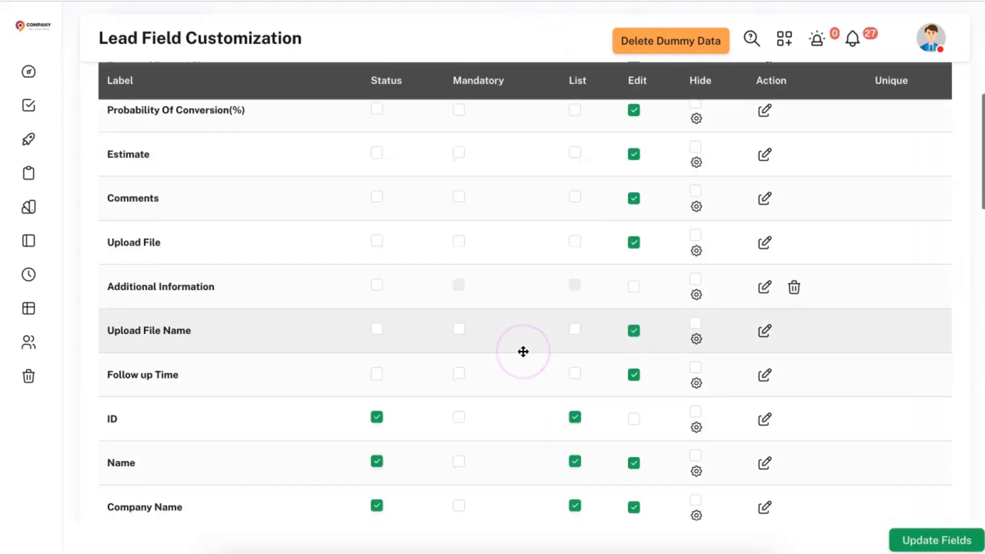
scroll(524, 352, "down", 6)
left_click(895, 534)
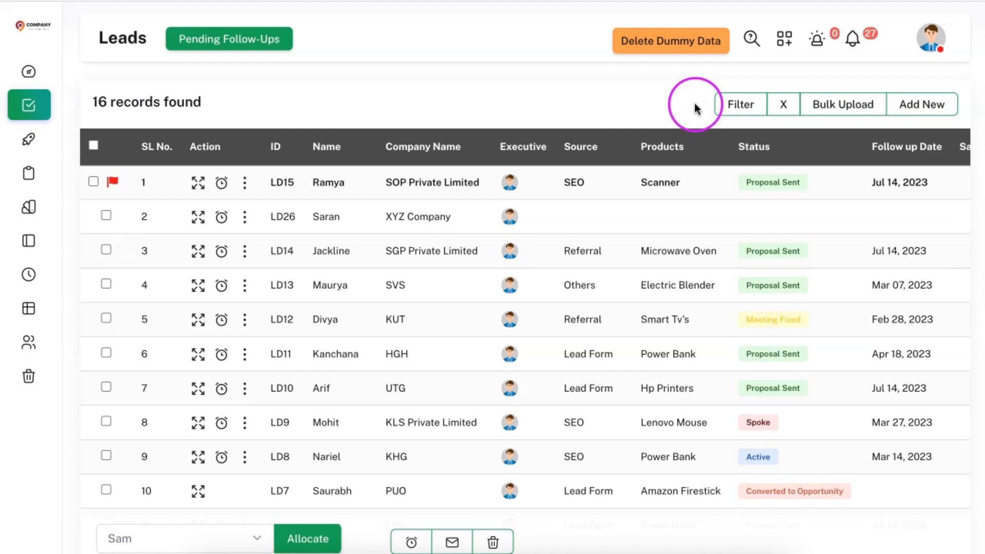
- Open the filters of the Leads list and select A and C for Sample Dropdown
left_click(741, 103)
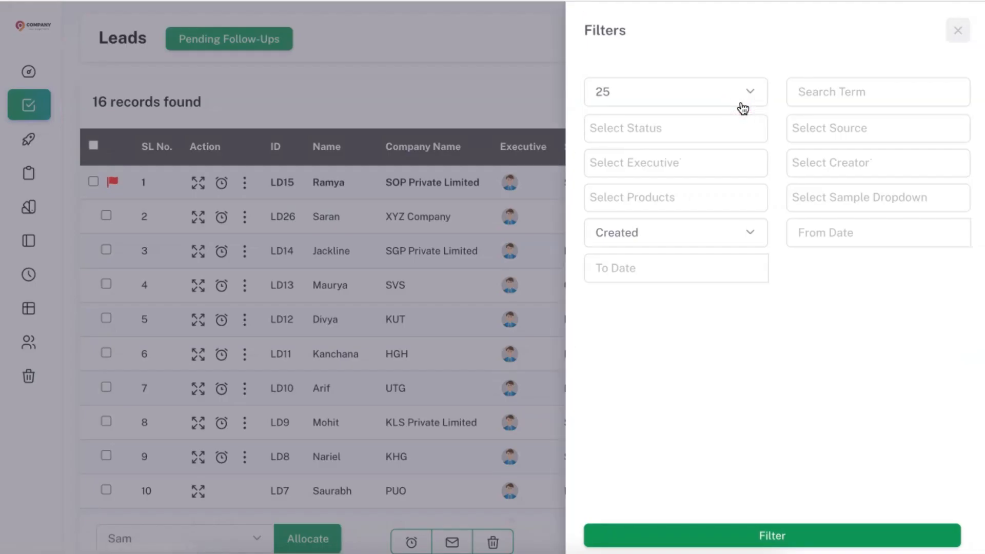
left_click(820, 196)
left_click(821, 229)
left_click(853, 297)
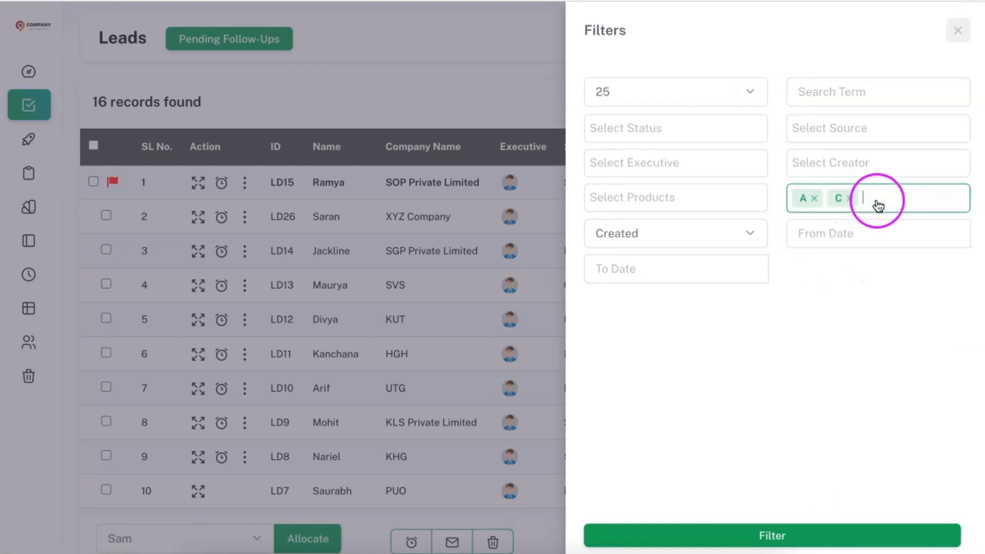
left_click(783, 534)
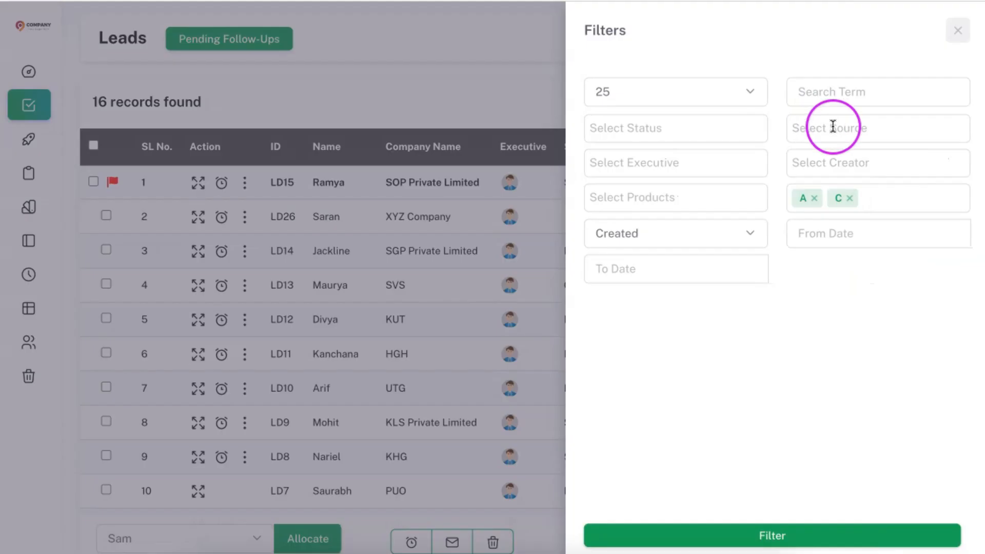
- View the options of the Status, Source and Products filters, and close the filters
left_click(662, 122)
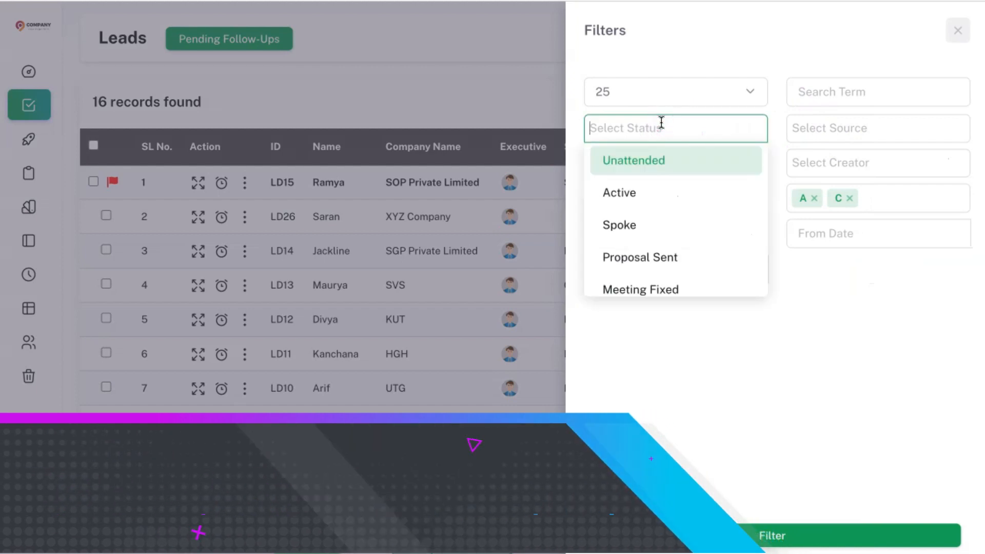
left_click(836, 132)
left_click(676, 202)
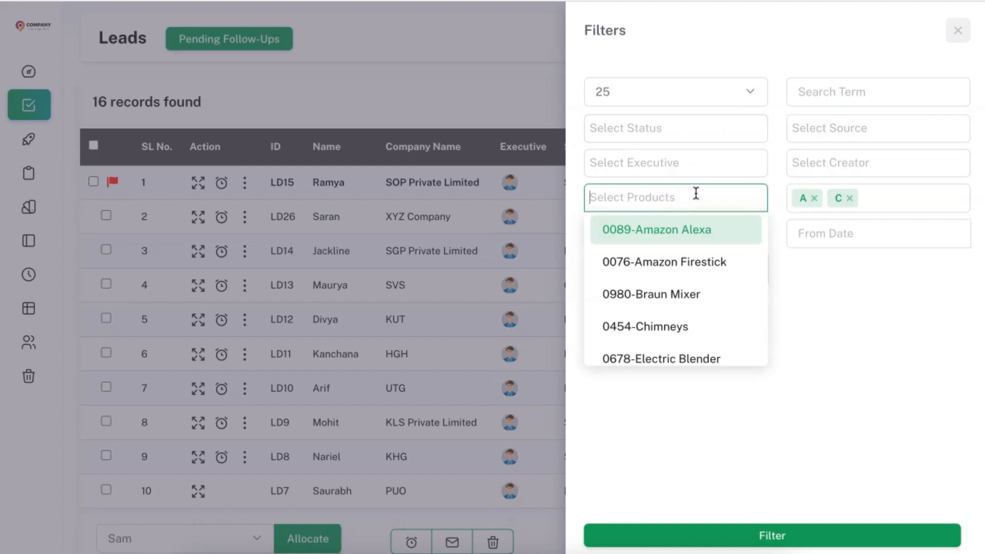
left_click(493, 54)
- Open the Lead Status list from the Leads Settings
left_click(930, 39)
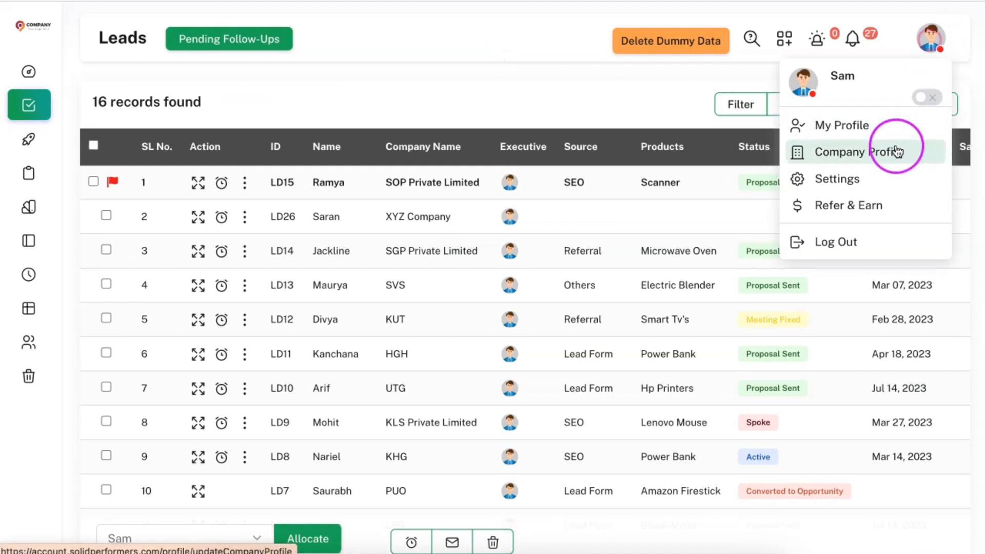
left_click(855, 174)
left_click(337, 309)
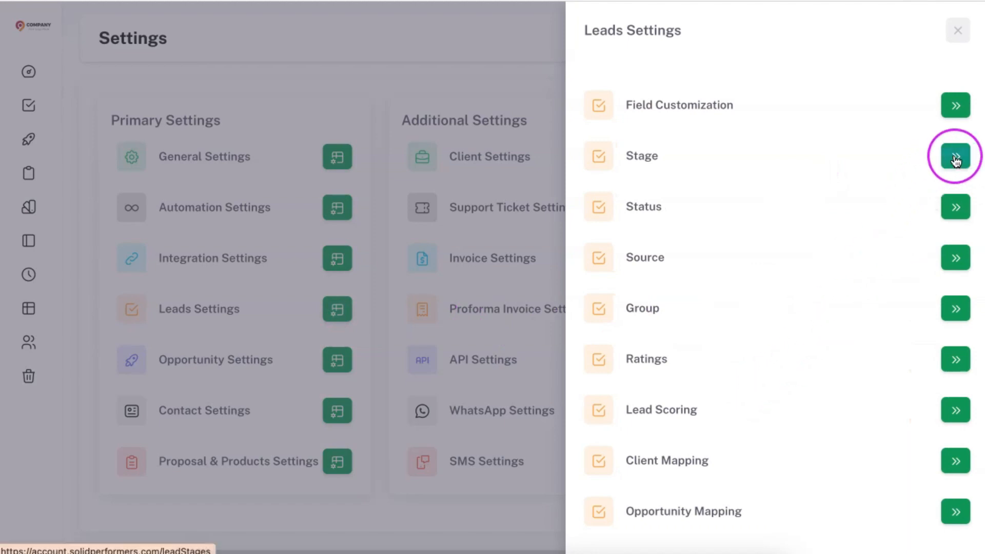
left_click(956, 210)
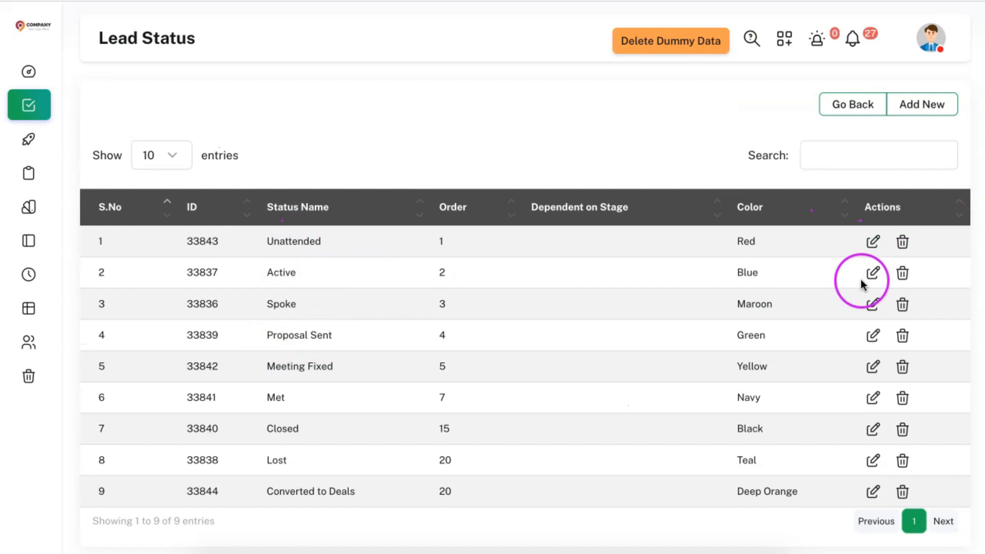
- Enable Show to Role for the Proposal Sent status, leave the edit without saving, and review the order of the lead statuses
left_click(873, 339)
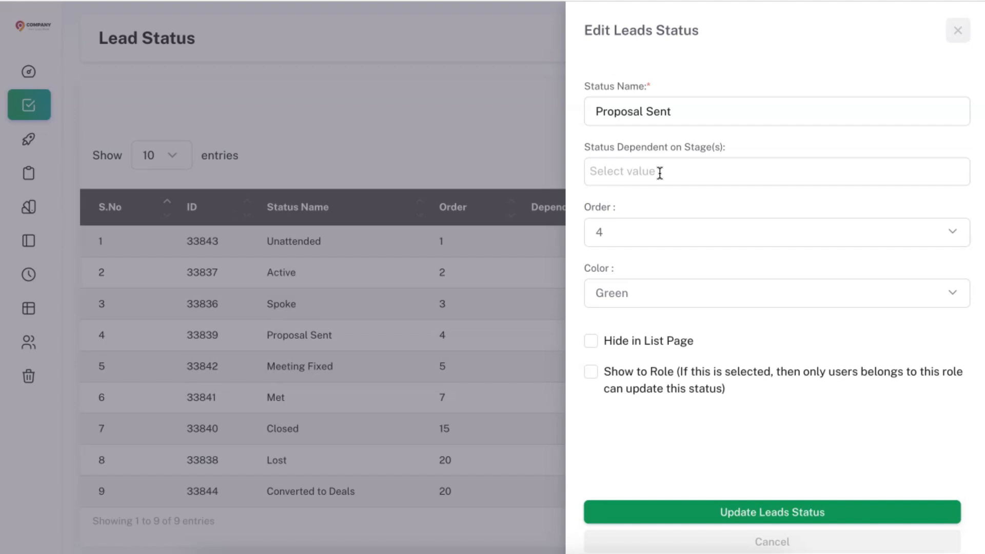
left_click(591, 373)
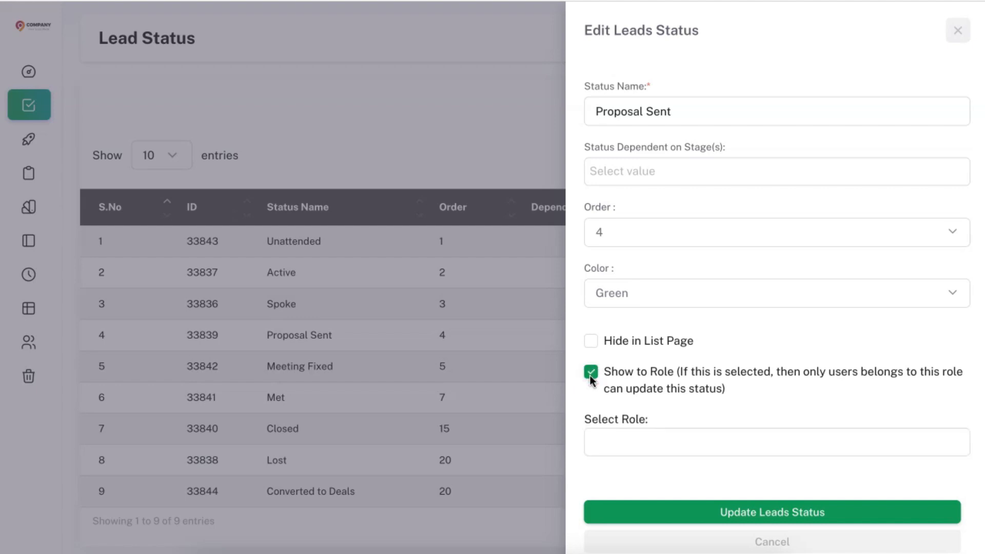
left_click(490, 129)
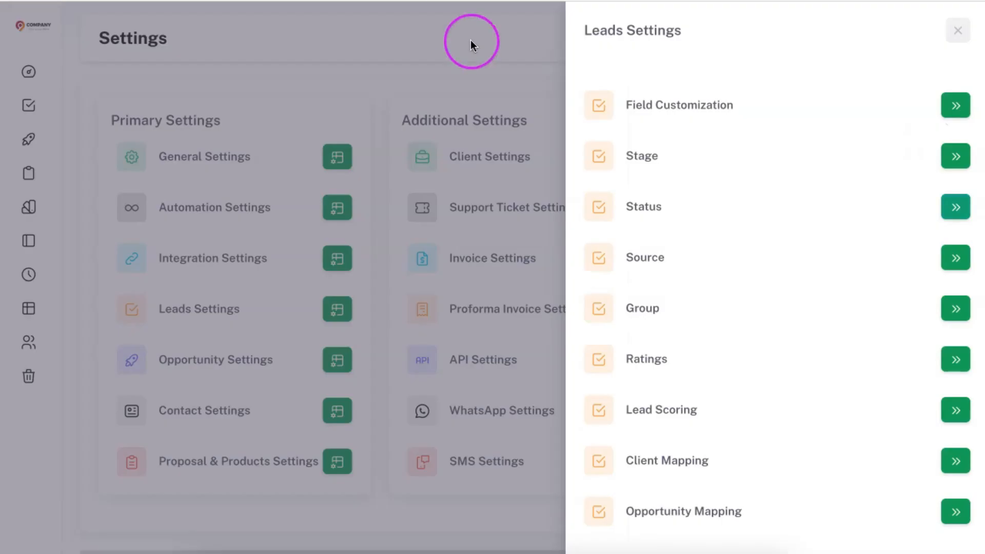
left_click(715, 241)
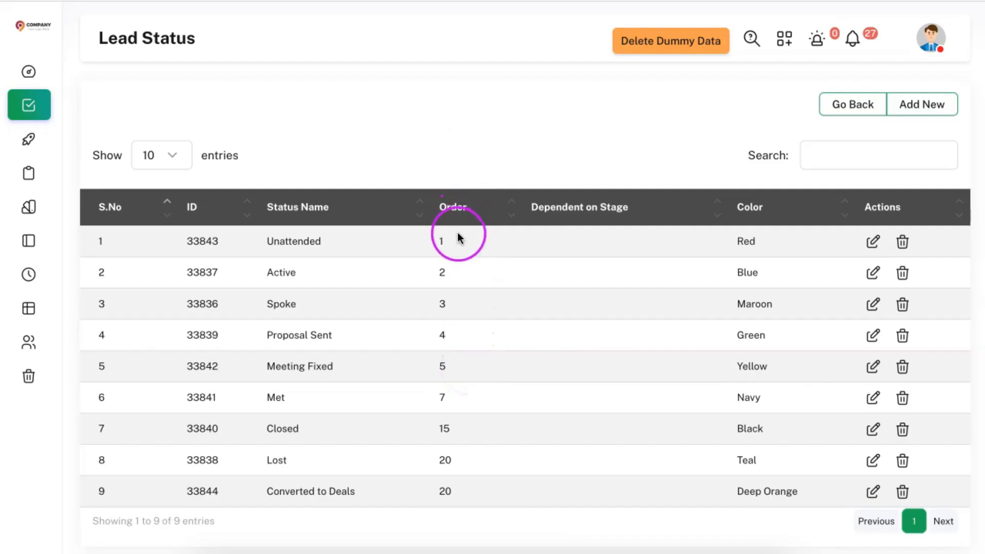
scroll(407, 273, "down", 2)
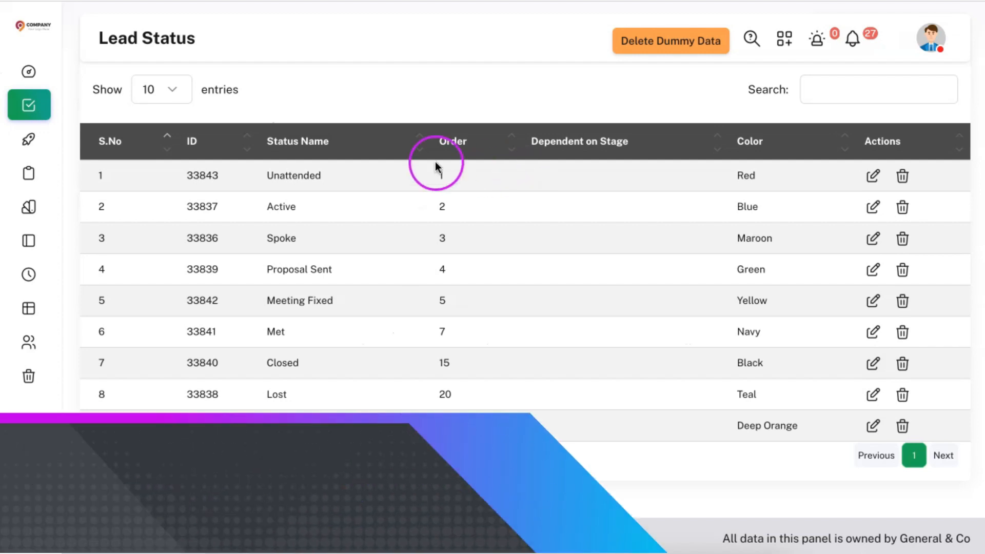
- Start a new update for lead LD12 in the Leads list, with the next follow-up on 21-07-2023 at 11:00 AM
left_click(37, 106)
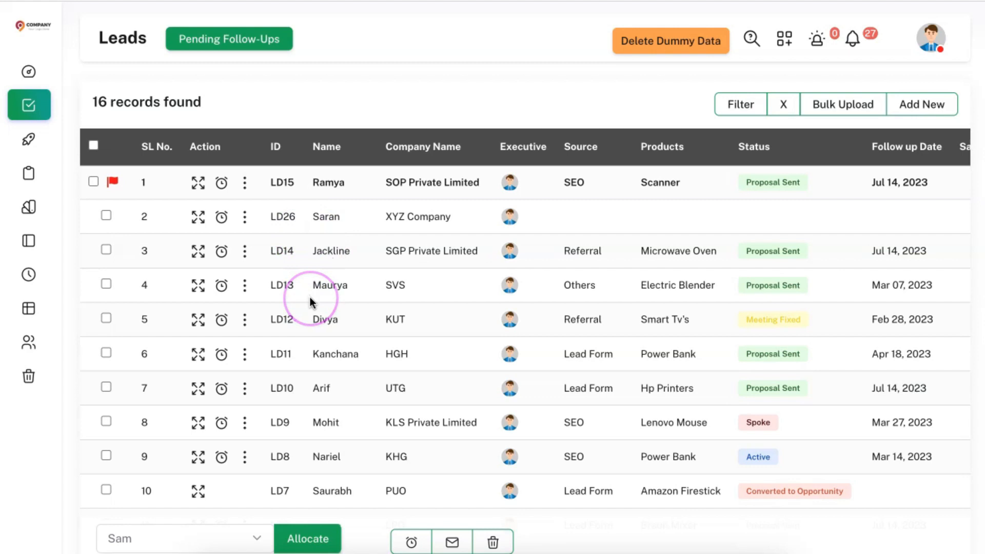
left_click(221, 320)
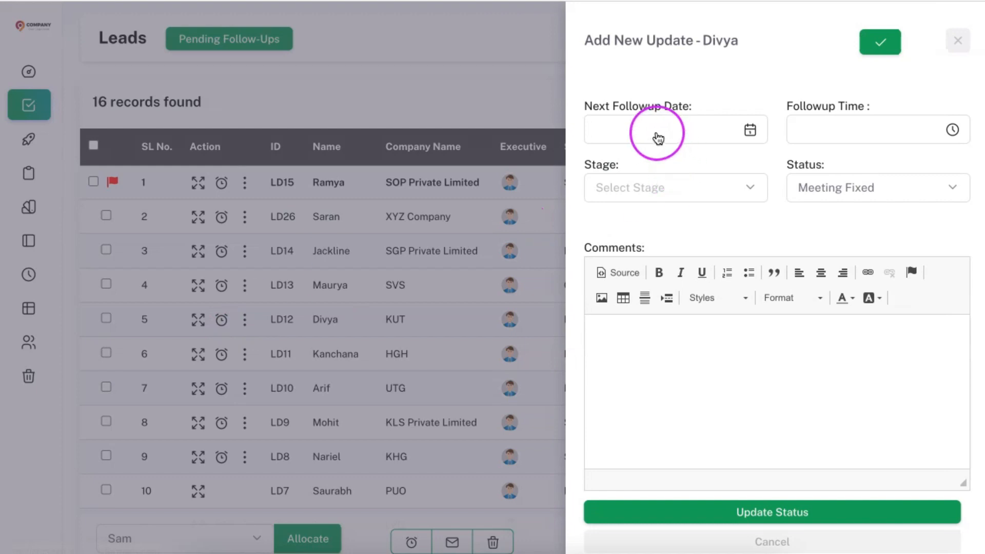
left_click(657, 135)
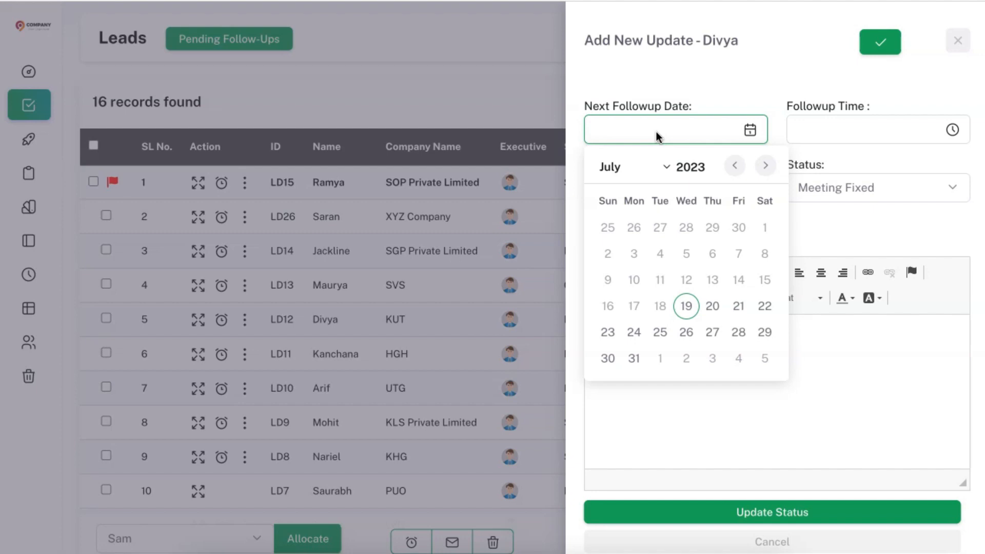
left_click(739, 308)
left_click(852, 136)
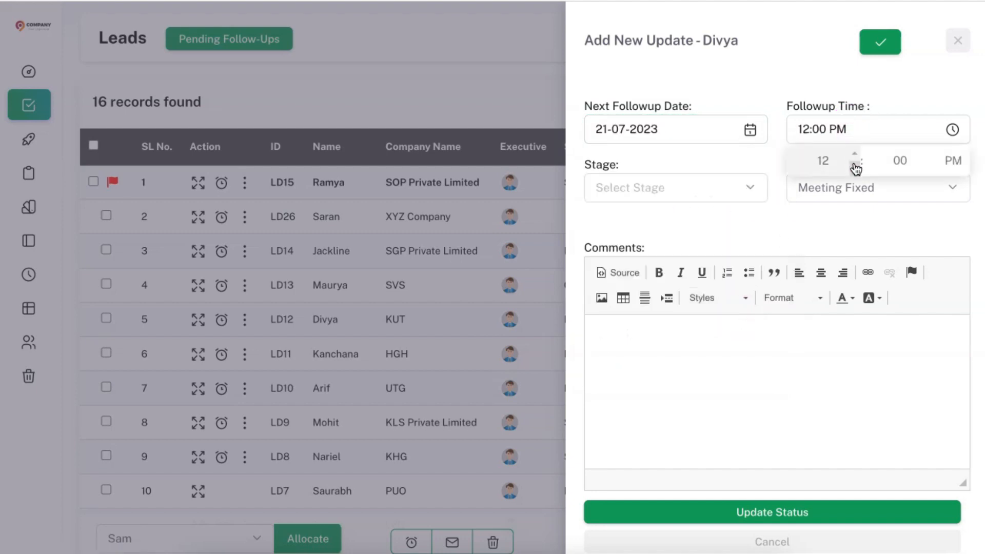
left_click(855, 168)
- Set the Stage to Spoke and the Status to Active in the lead update
left_click(690, 193)
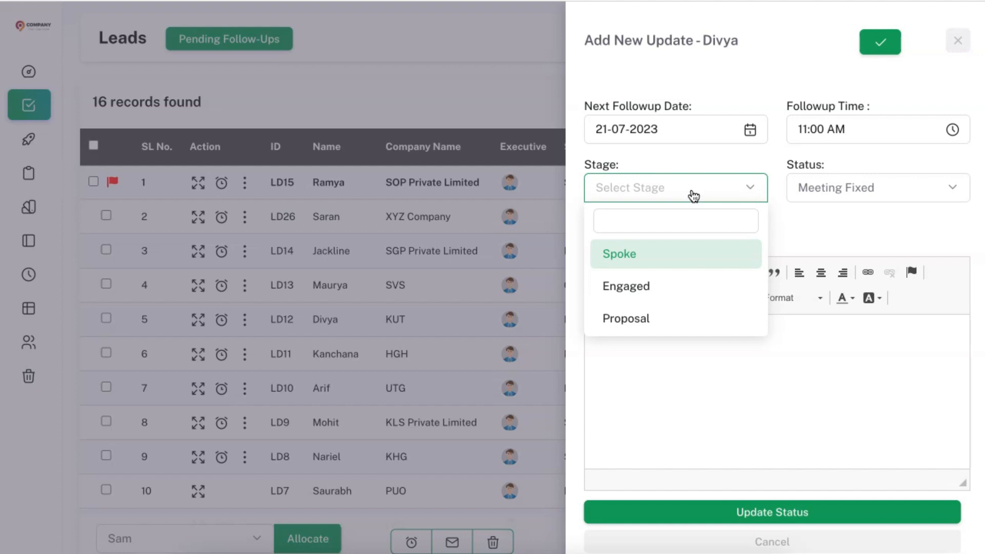
left_click(672, 267)
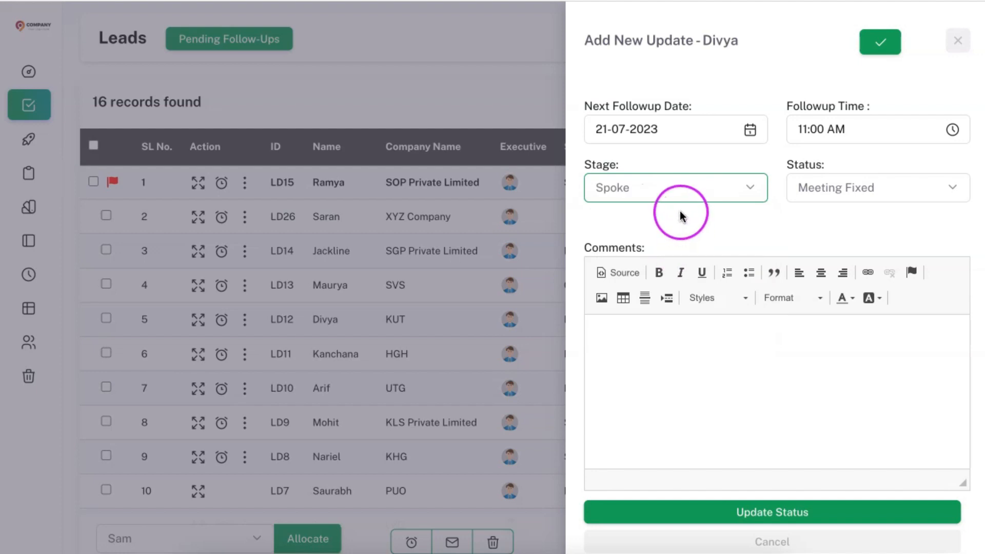
left_click(850, 191)
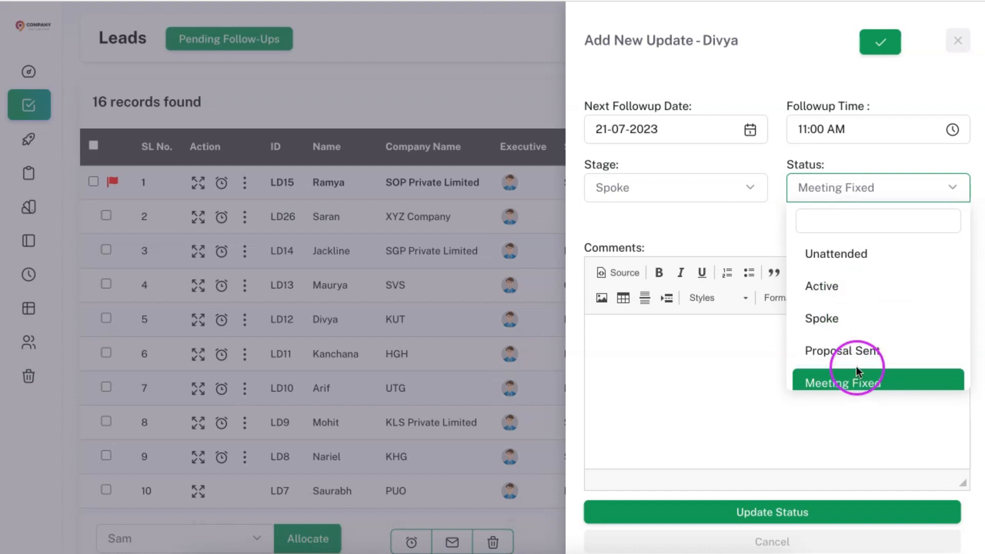
left_click(844, 287)
- Add the comment "Spoke with the lead. She told to call after 2 days. She is interested" and save the lead update
left_click(774, 374)
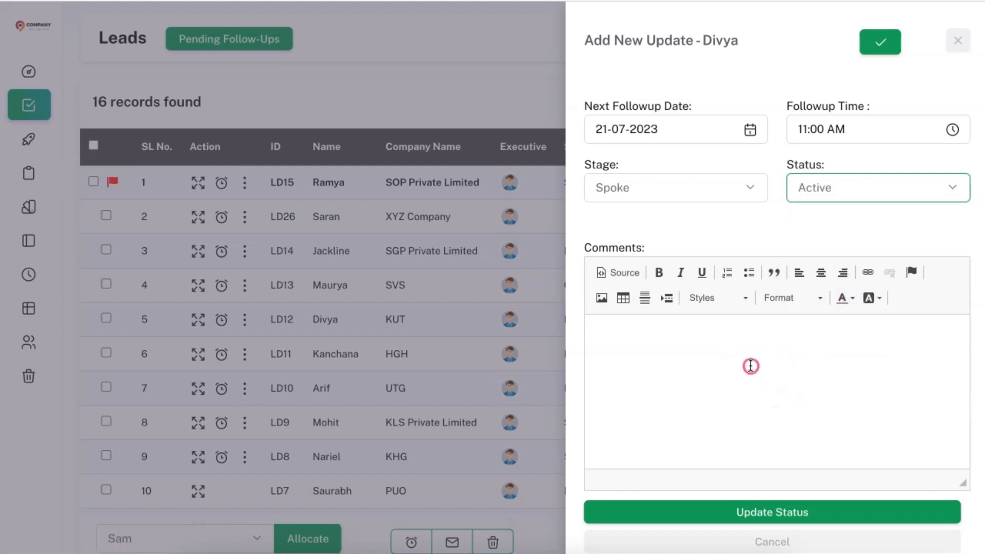
type("Spoke with the lead. She told to call after 2 days. She is interested")
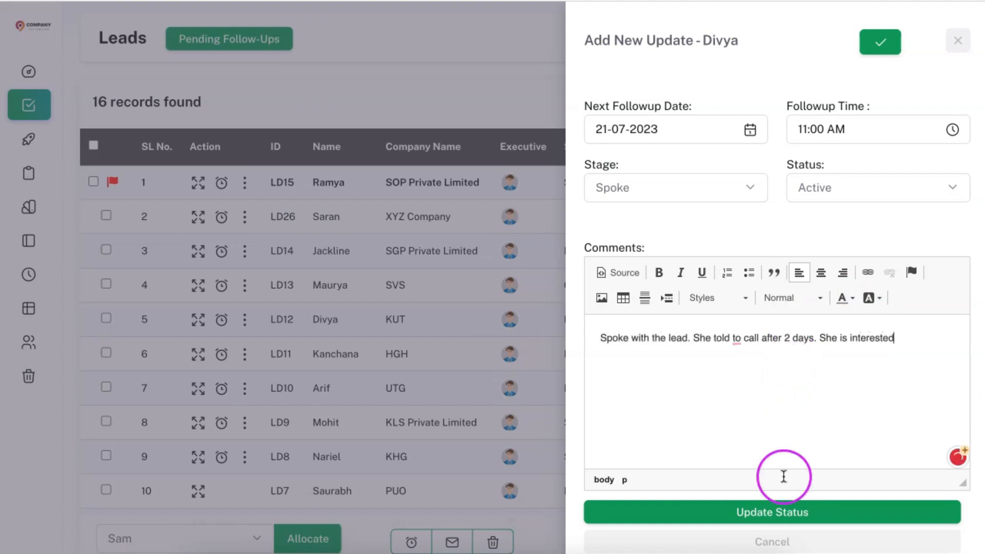
left_click(774, 515)
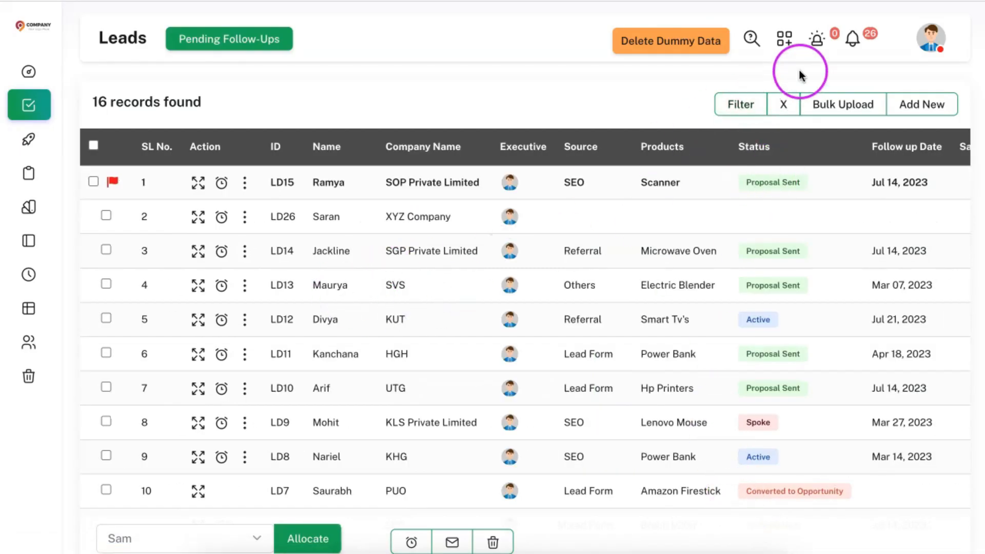
- Open the Followup Leads list from the notification for lead follow-ups
left_click(852, 48)
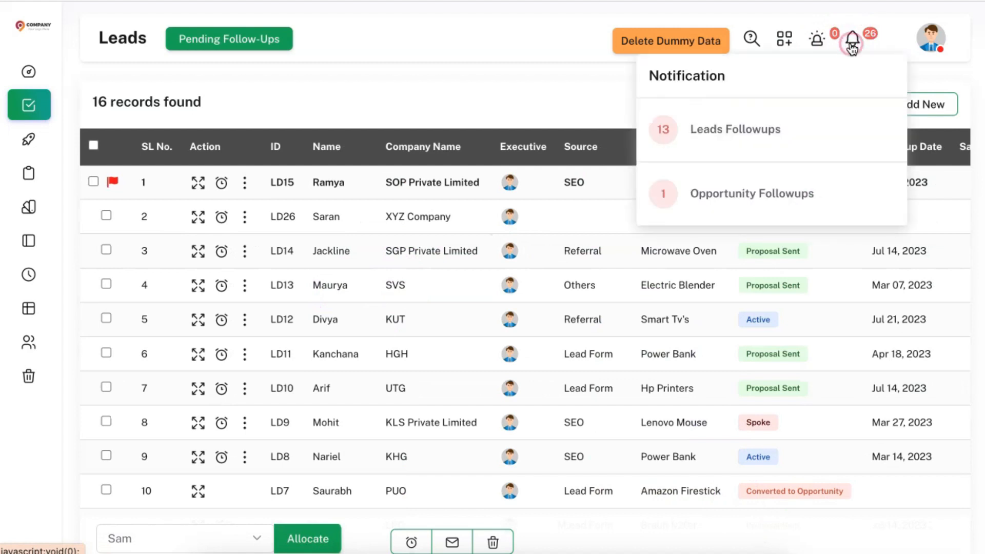
left_click(797, 131)
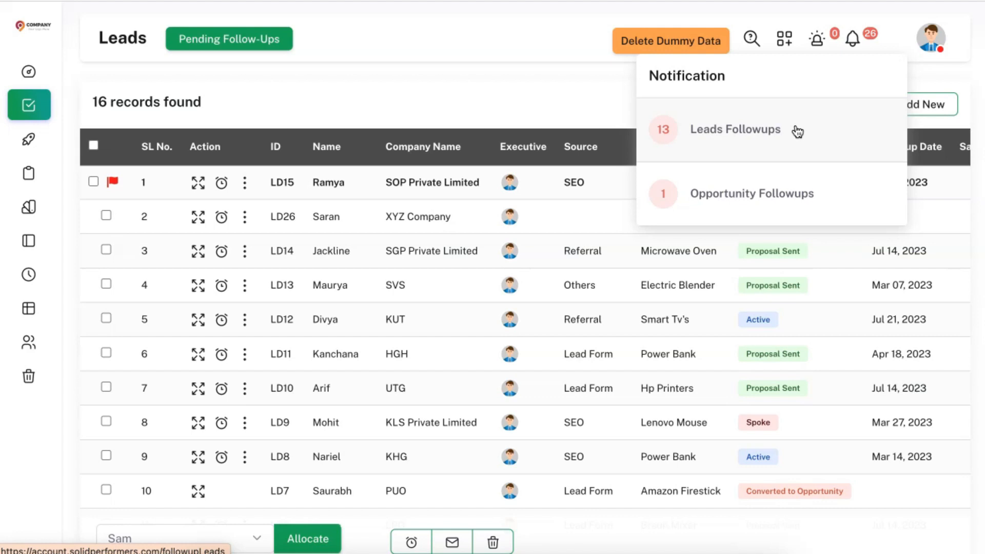
left_click(796, 132)
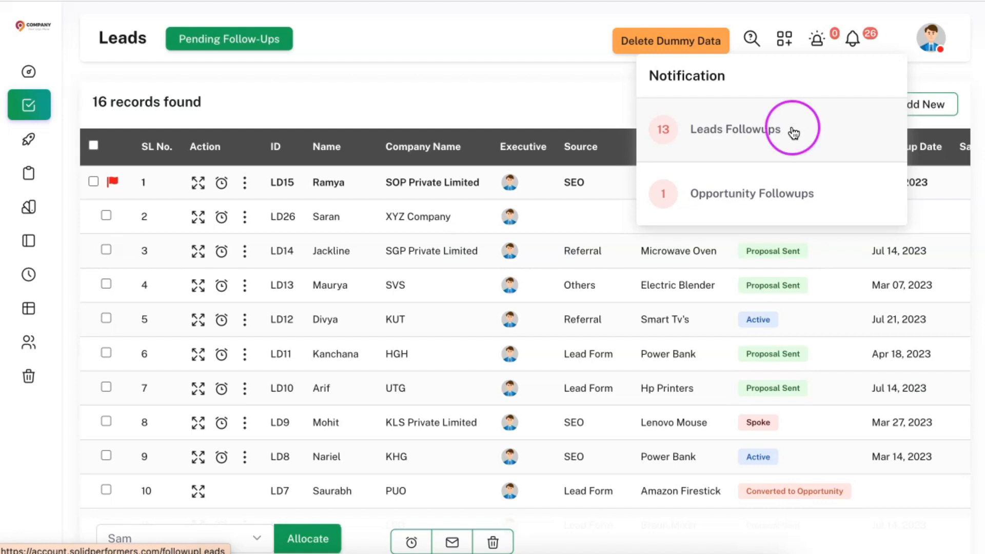
left_click(743, 132)
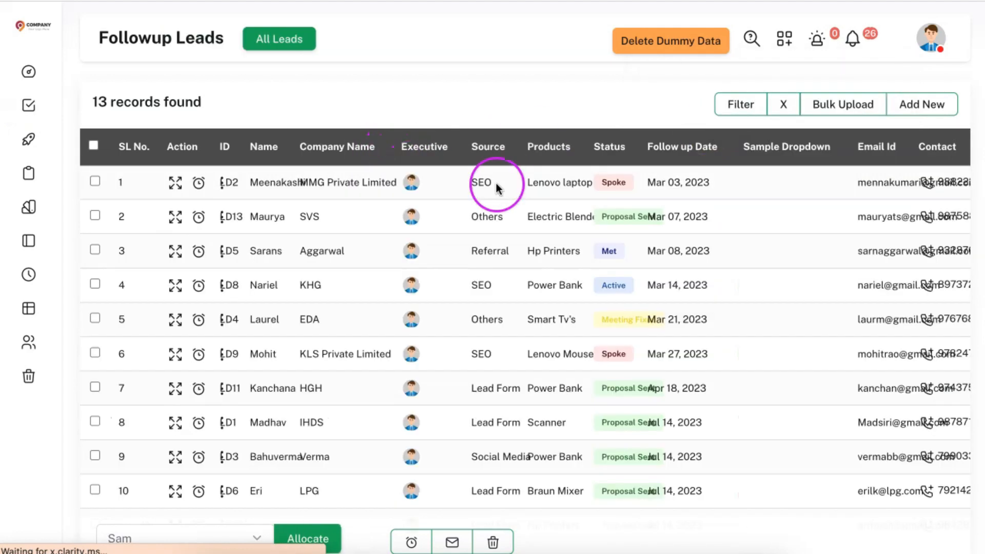
- Filter the Followup Leads list by a duration of Next 7 days
left_click(740, 104)
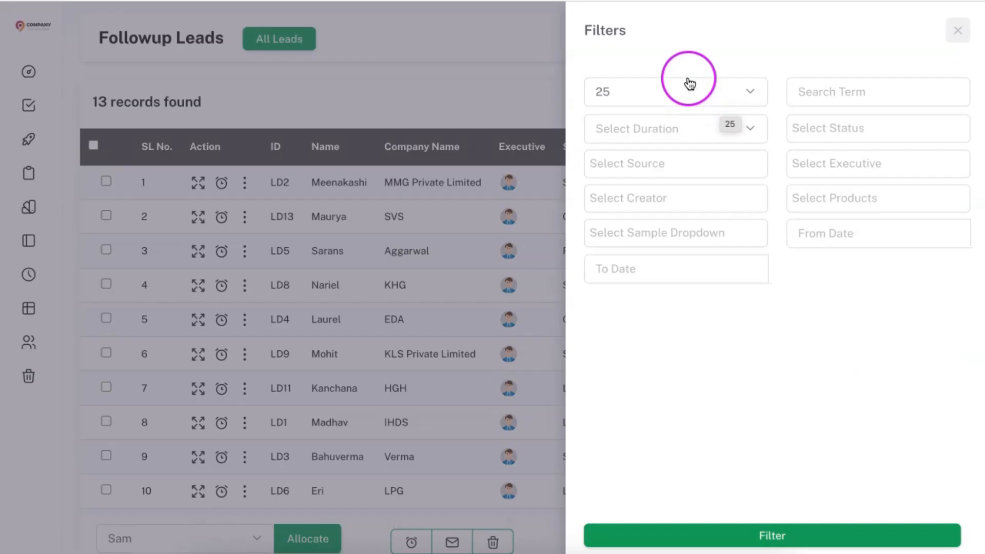
left_click(675, 132)
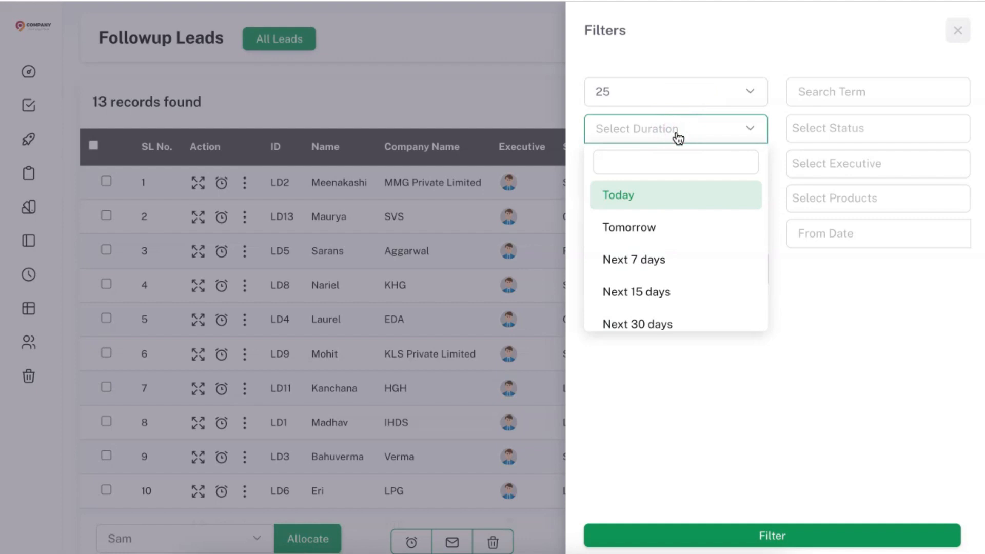
left_click(662, 259)
left_click(774, 534)
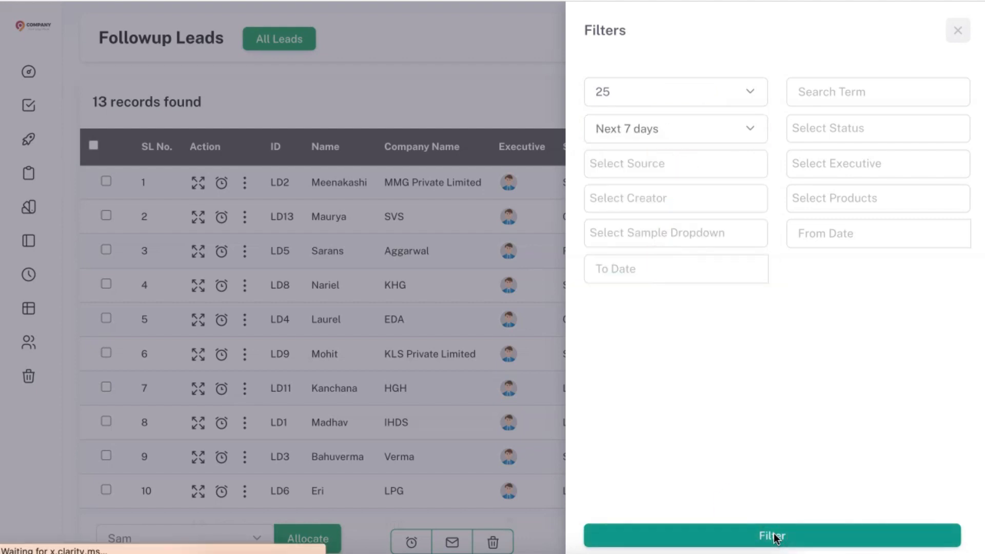
left_click(287, 220)
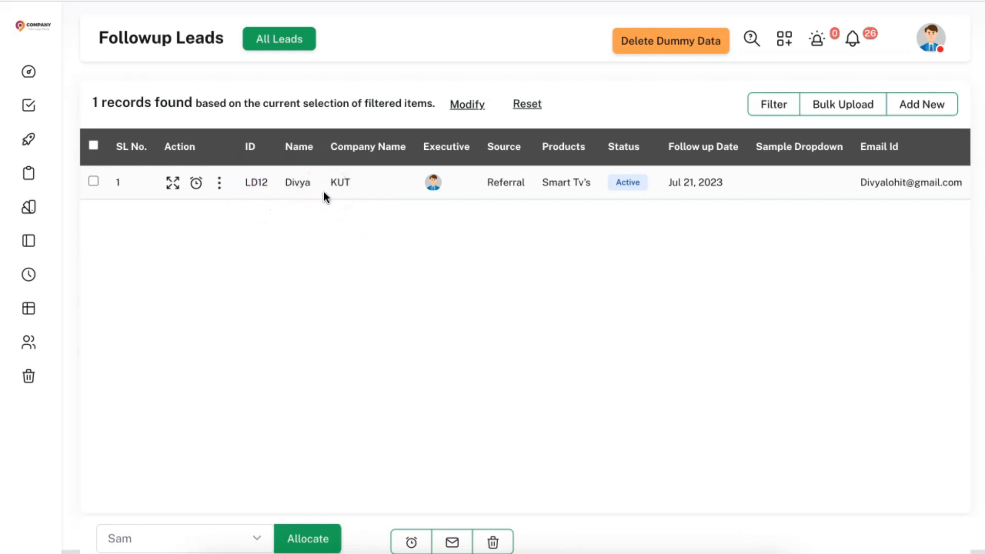
- Open the follow-up history of lead LD12 and highlight its follow-up comment
left_click(172, 185)
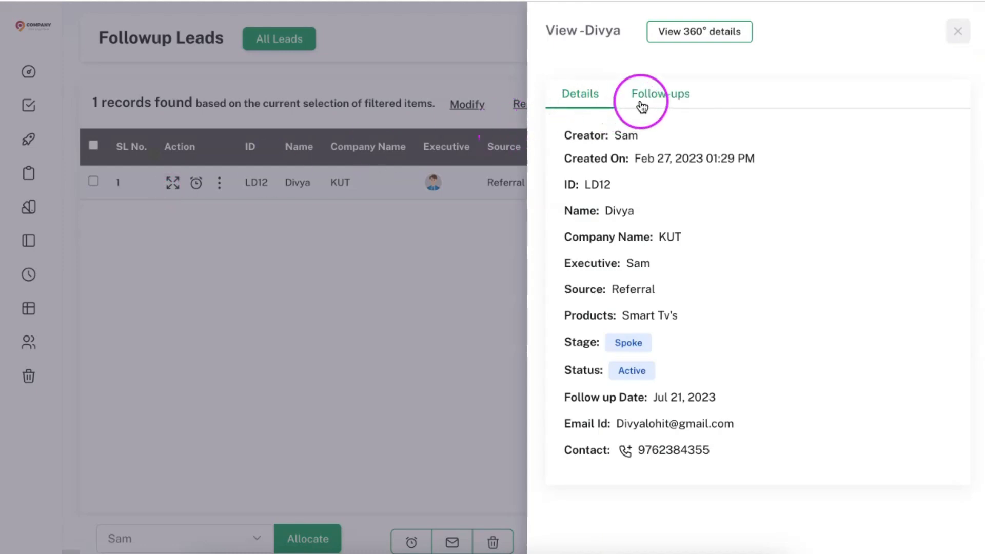
left_click(642, 107)
left_click_drag(591, 157, 647, 175)
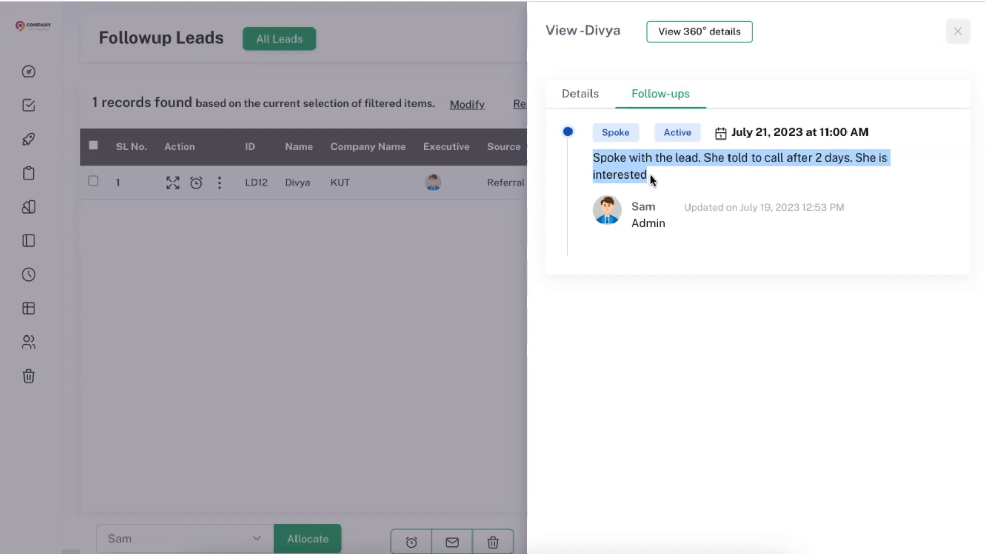
- Start a new update for lead LD12 with the next follow-up on 26-07-2023 at 11:00 AM
left_click(651, 175)
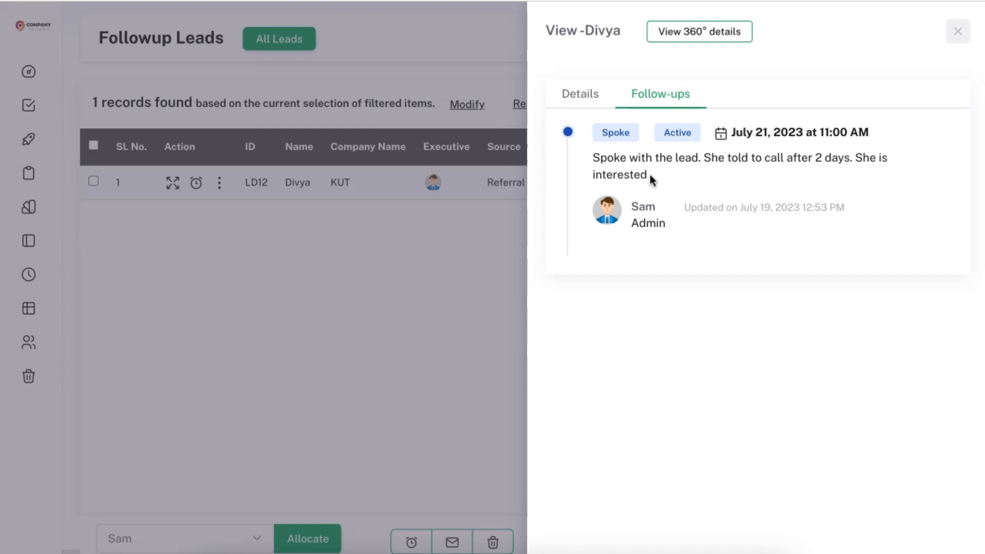
left_click(167, 298)
left_click(196, 185)
left_click(648, 163)
left_click(649, 131)
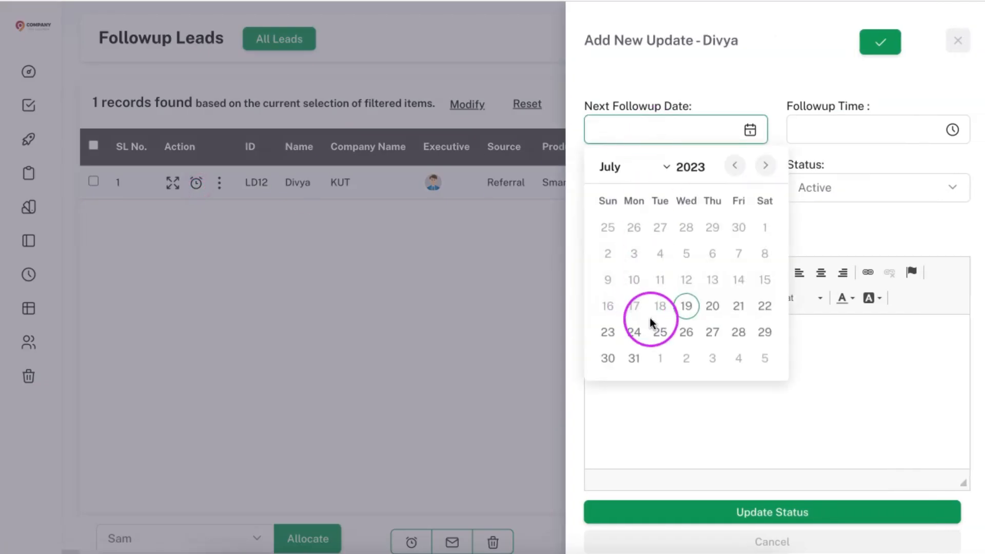
left_click(686, 332)
left_click(846, 136)
left_click(854, 169)
- Set the lead update's stage to Proposal and its status to Proposal Sent
left_click(706, 193)
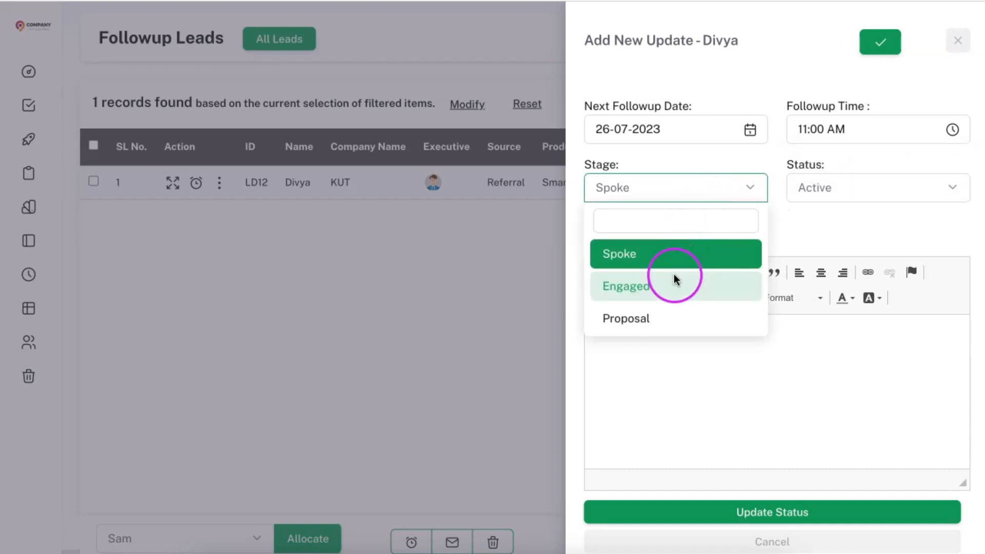
left_click(664, 317)
left_click(824, 194)
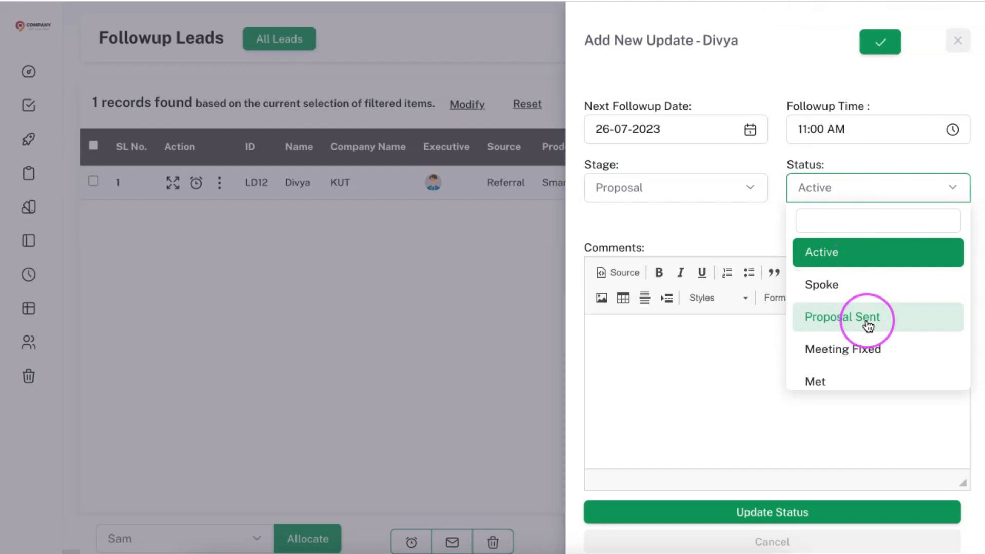
left_click(867, 324)
- Add the comment "Meeting completed. She asked to share the proposal." and save the lead update
left_click(812, 337)
type("Meeting co")
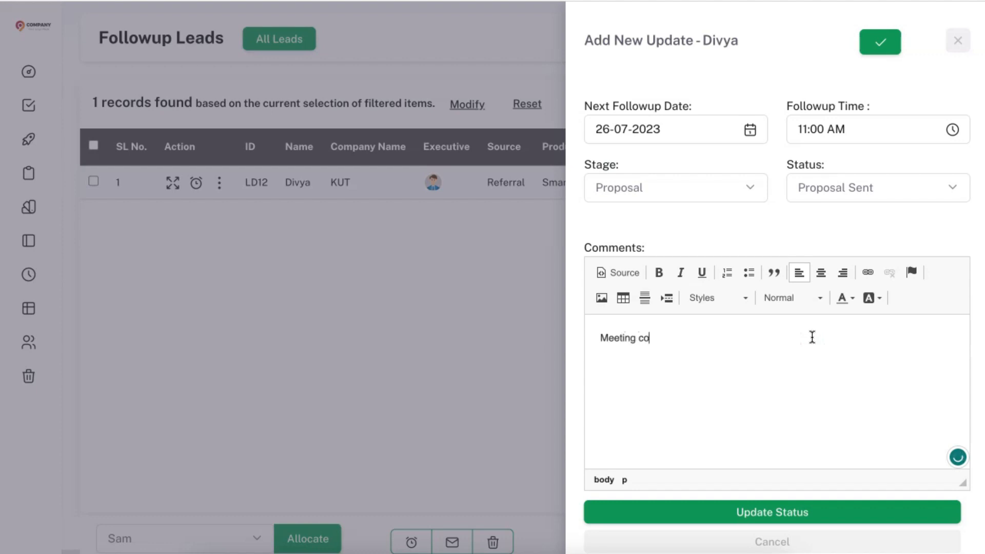
type("mpleted. She asked to share the proposal.")
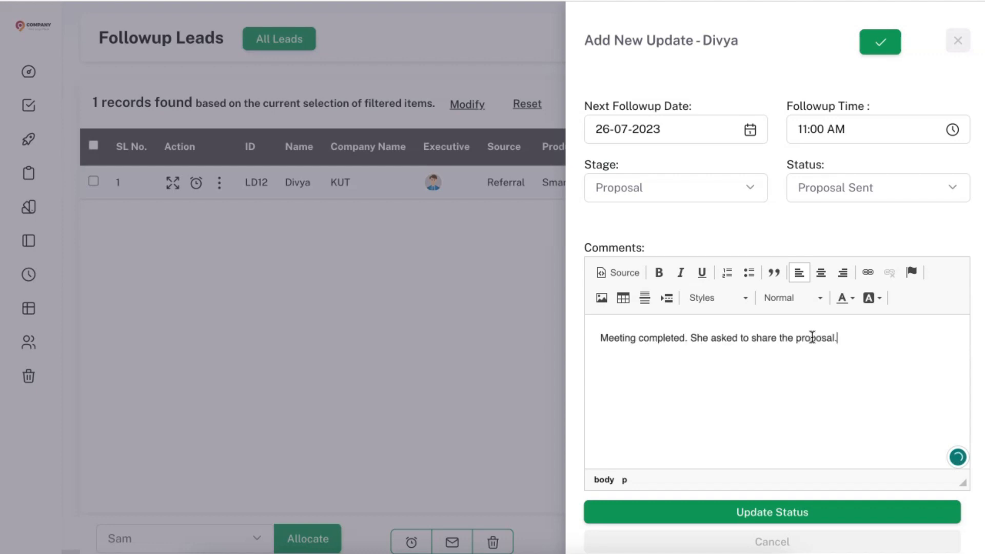
left_click(820, 229)
left_click(771, 511)
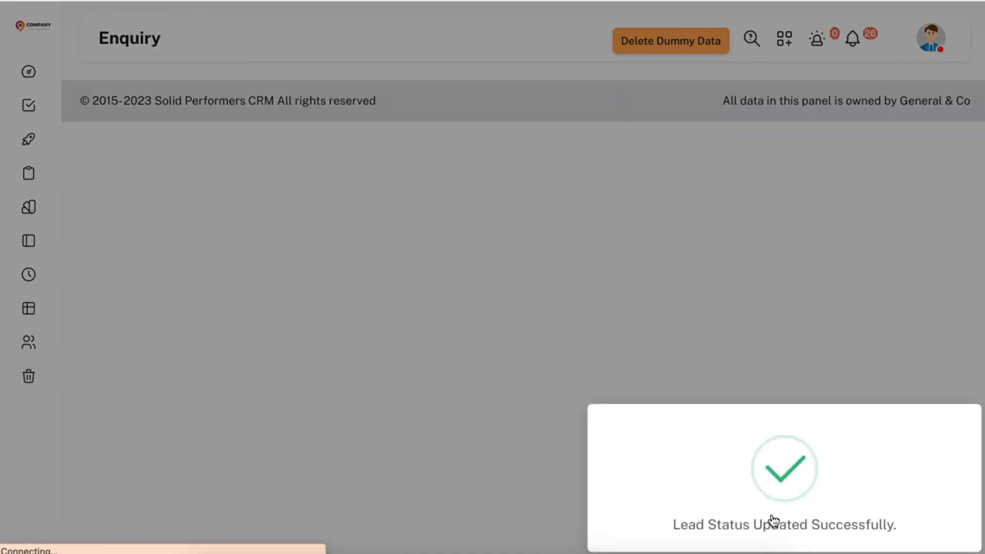
- Open lead LD12's follow-up history and examine its stage, status and comment entries
left_click(165, 197)
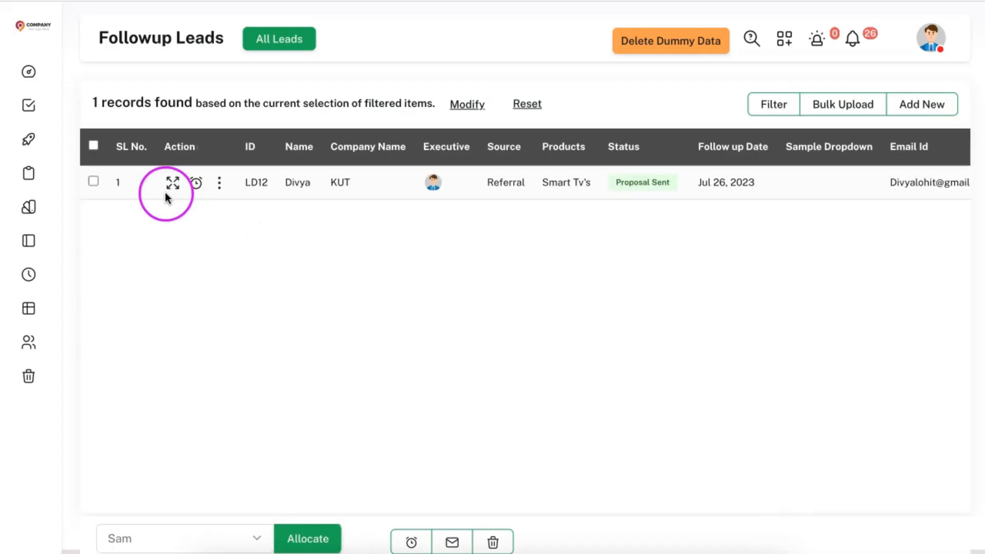
left_click(173, 183)
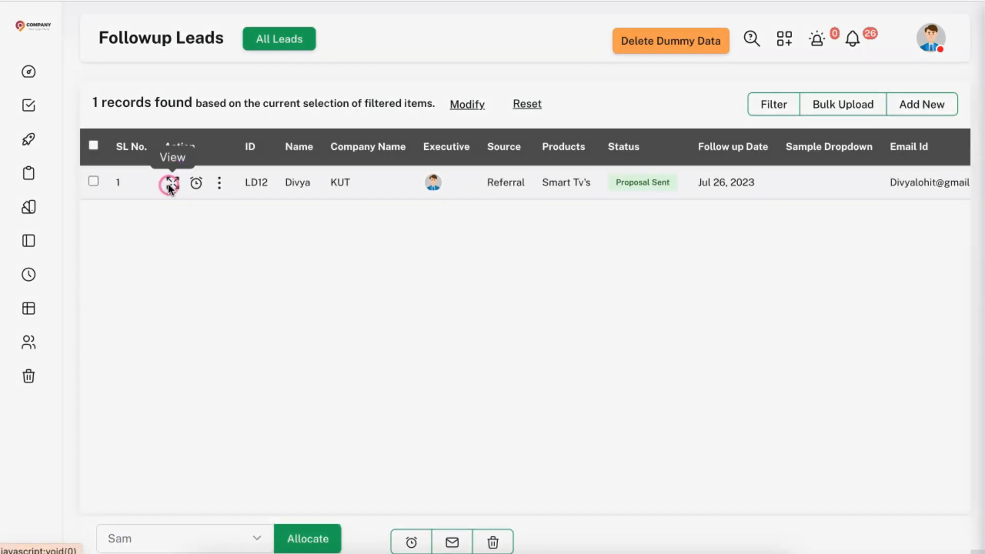
left_click(683, 100)
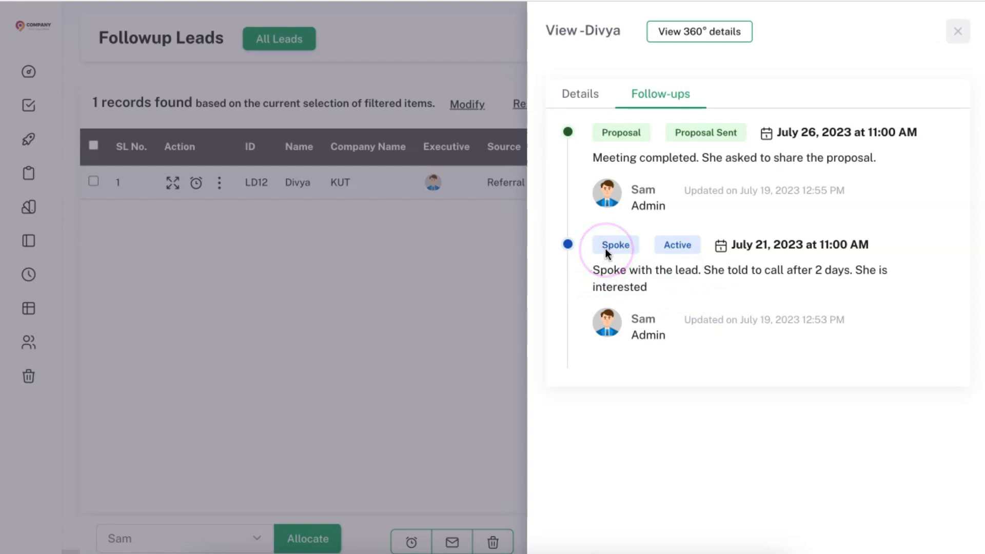
left_click(605, 250)
left_click(622, 180)
left_click_drag(600, 132, 644, 134)
left_click(662, 117)
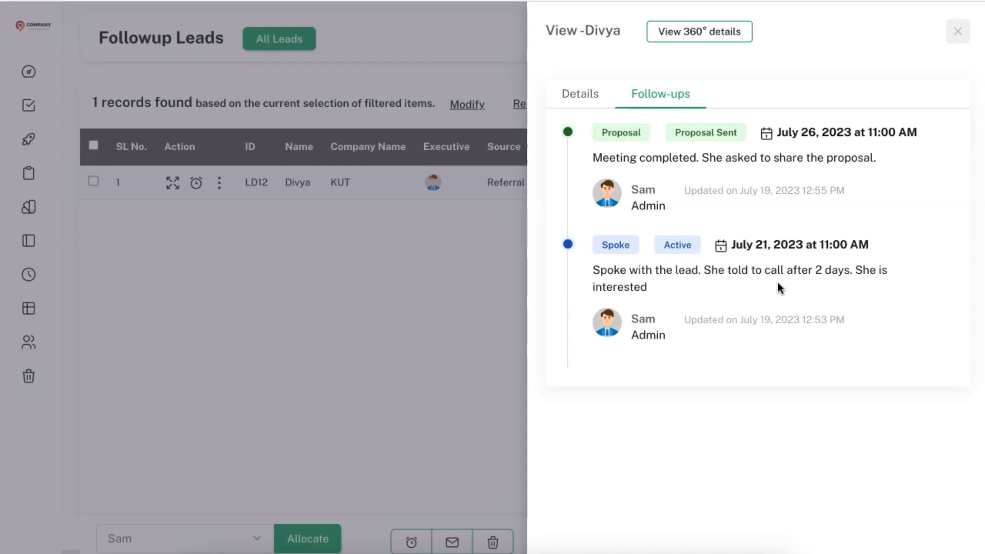
- Show lead LD12's details, open its full 360° view and look through the lead information
left_click(603, 97)
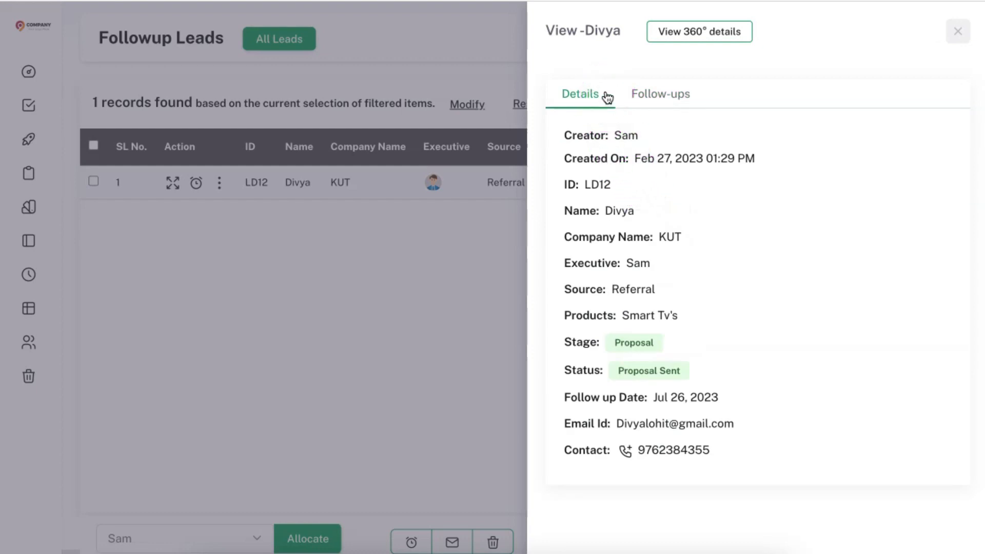
left_click(687, 37)
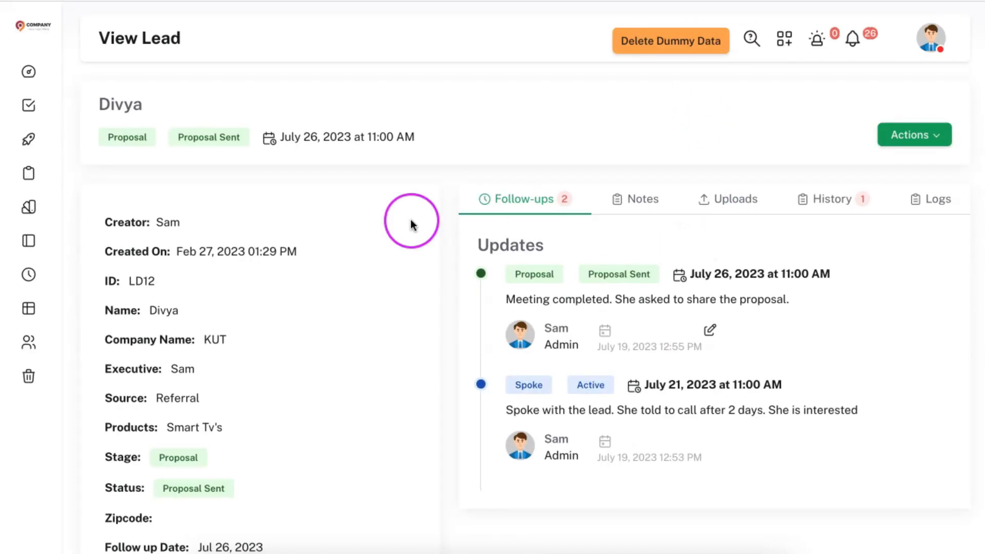
scroll(351, 241, "down", 5)
scroll(270, 500, "up", 5)
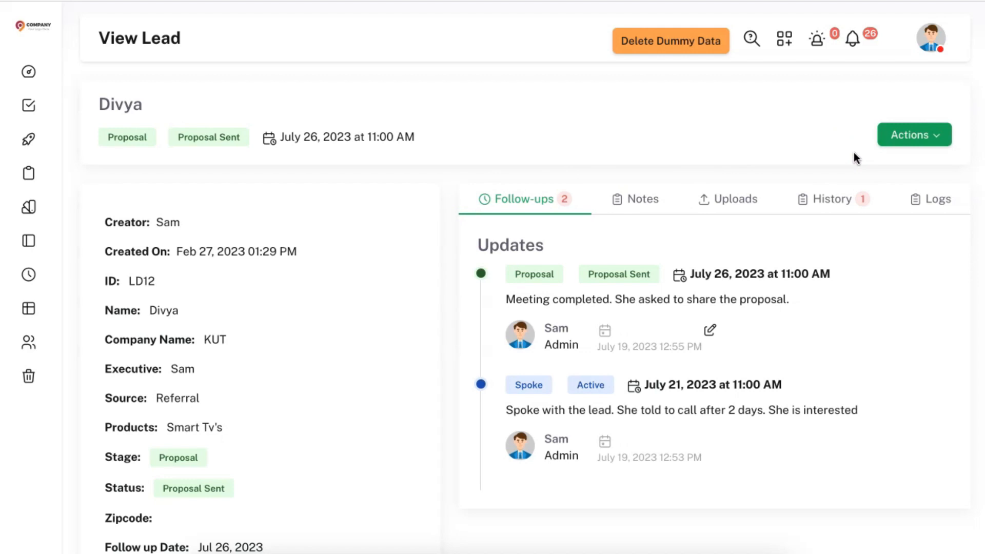
- Add the note "Have quoted with 20% discount" to the lead and display its notes
left_click(911, 134)
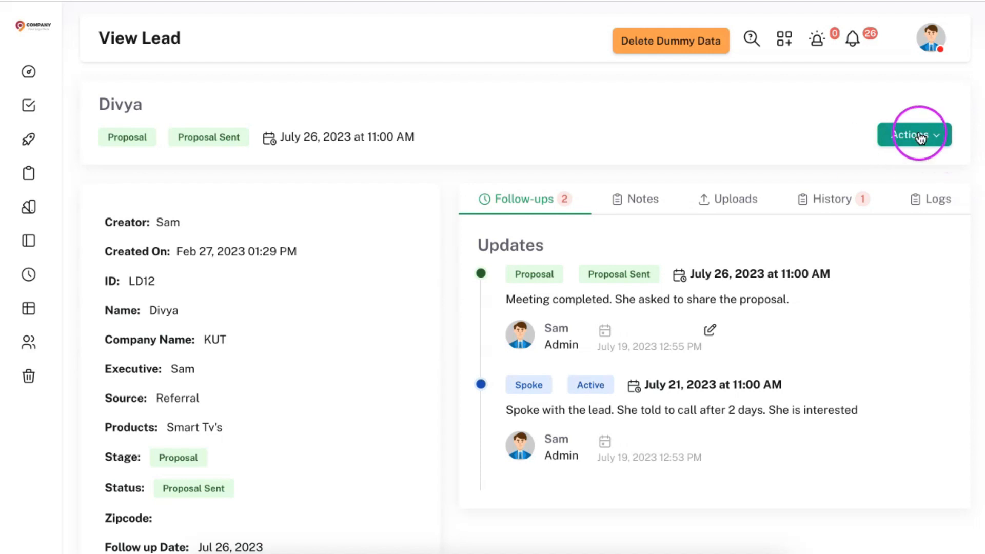
left_click(898, 210)
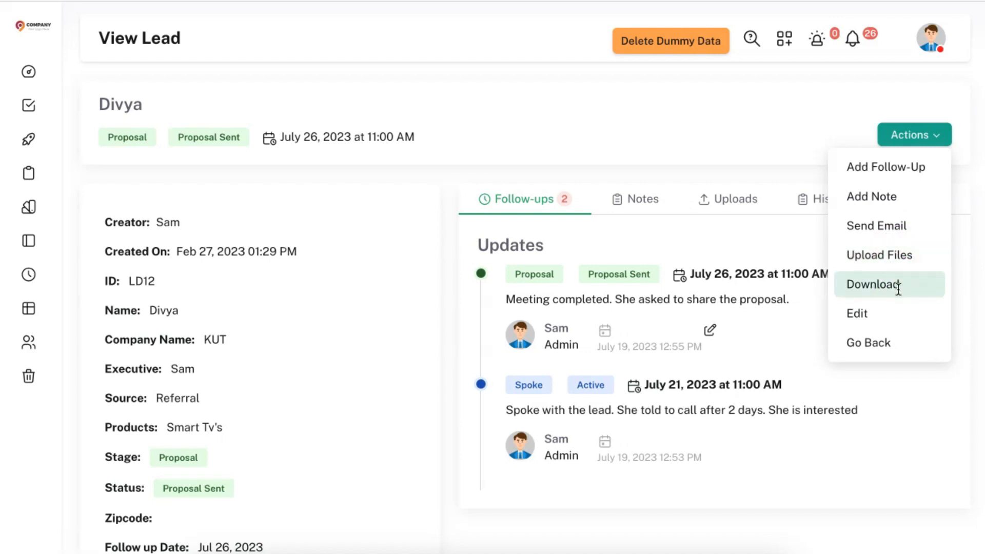
left_click(890, 203)
left_click(711, 185)
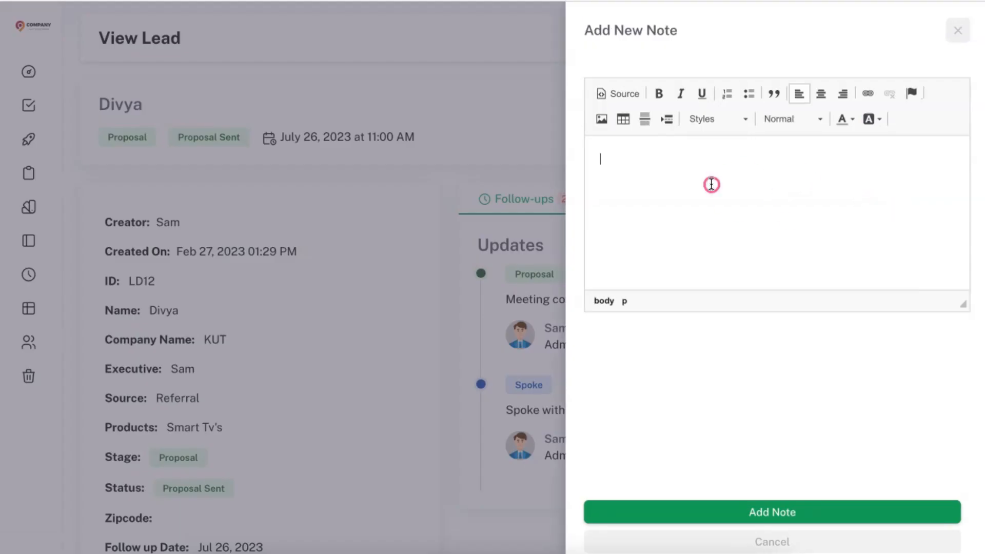
type("Have quoted with 20% discount")
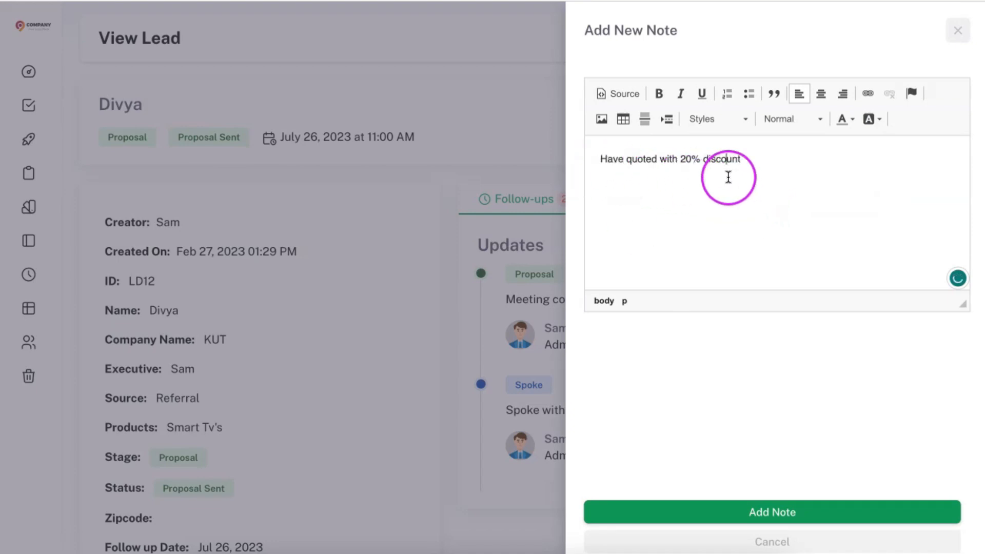
left_click(786, 513)
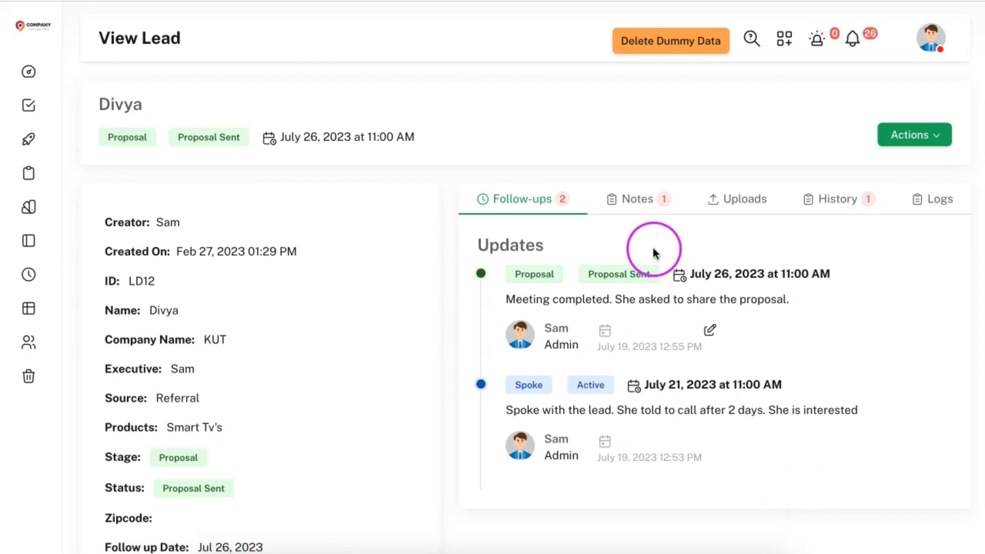
left_click(638, 205)
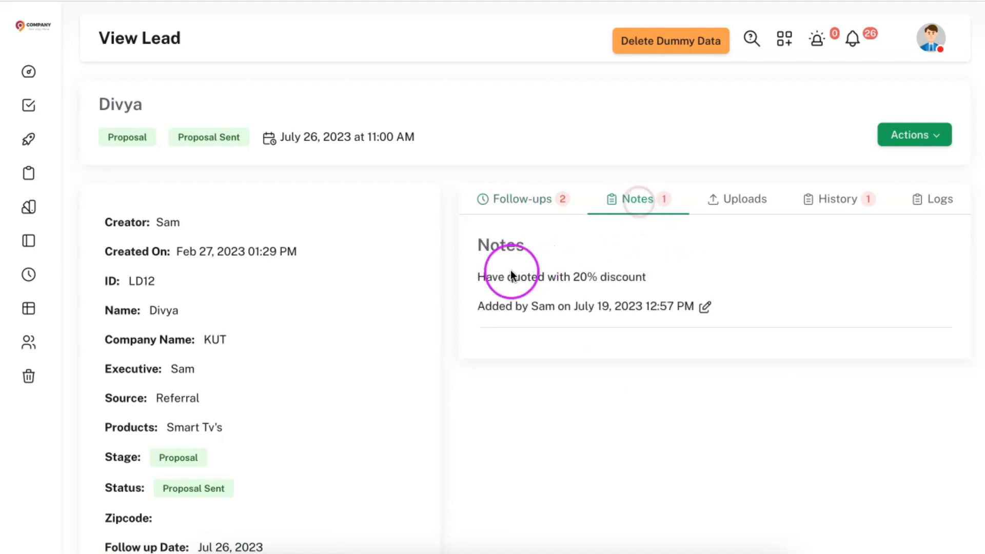
- Upload background (14).jpg, Leads Sample Format.xls, Lead Management.pptx and Nyce Project.xlsx to the lead
left_click(924, 137)
left_click(904, 315)
left_click(780, 135)
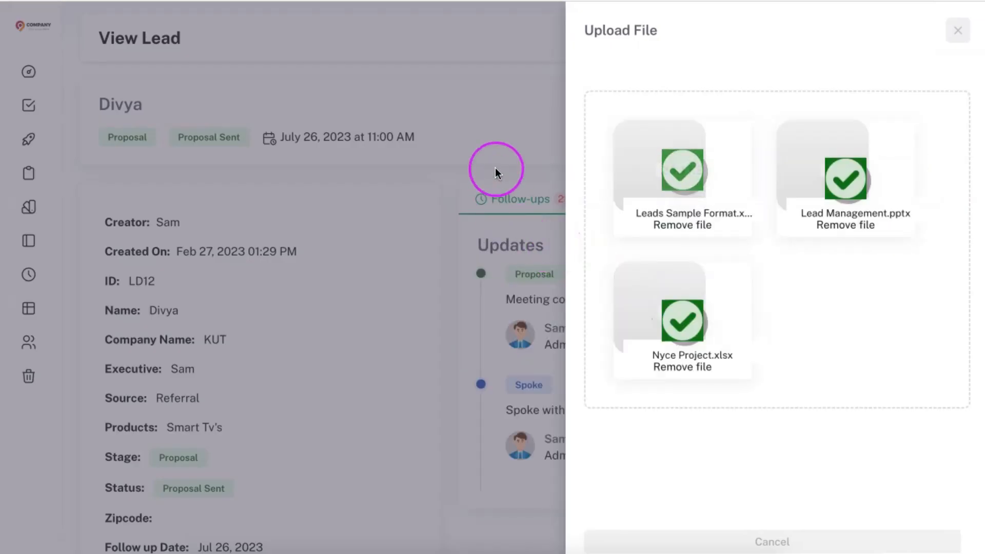
left_click(495, 167)
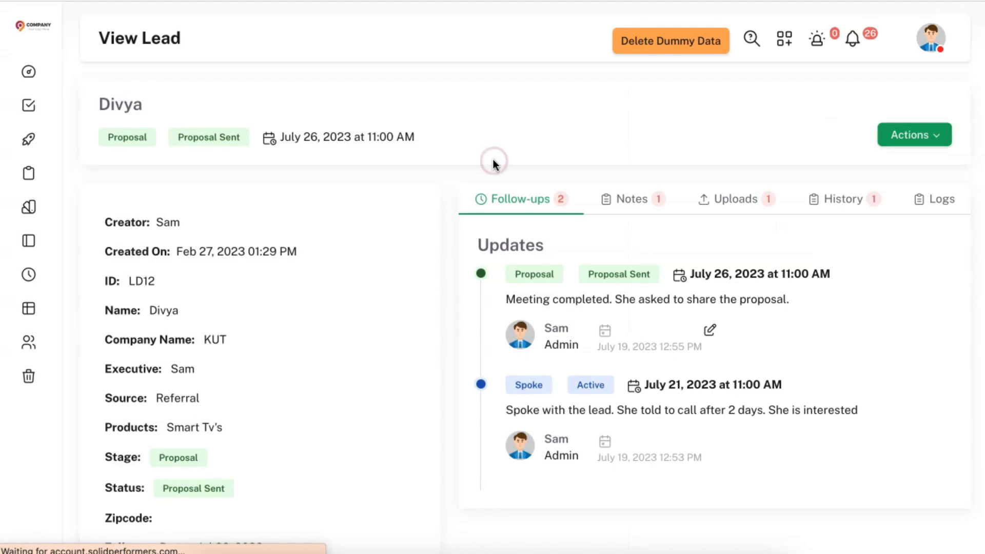
- Delete background (14).jpg from the lead's uploaded files
left_click(737, 211)
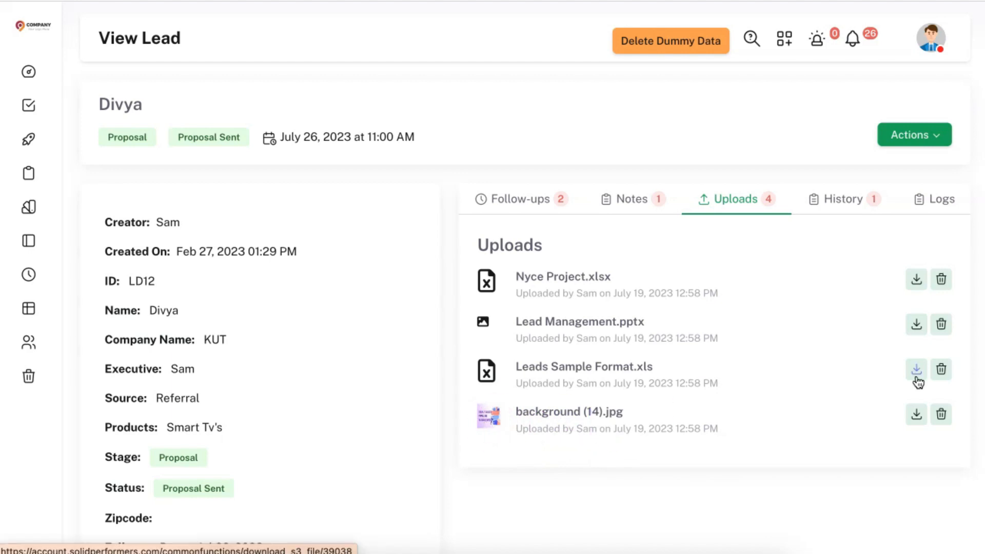
left_click(941, 413)
left_click(755, 526)
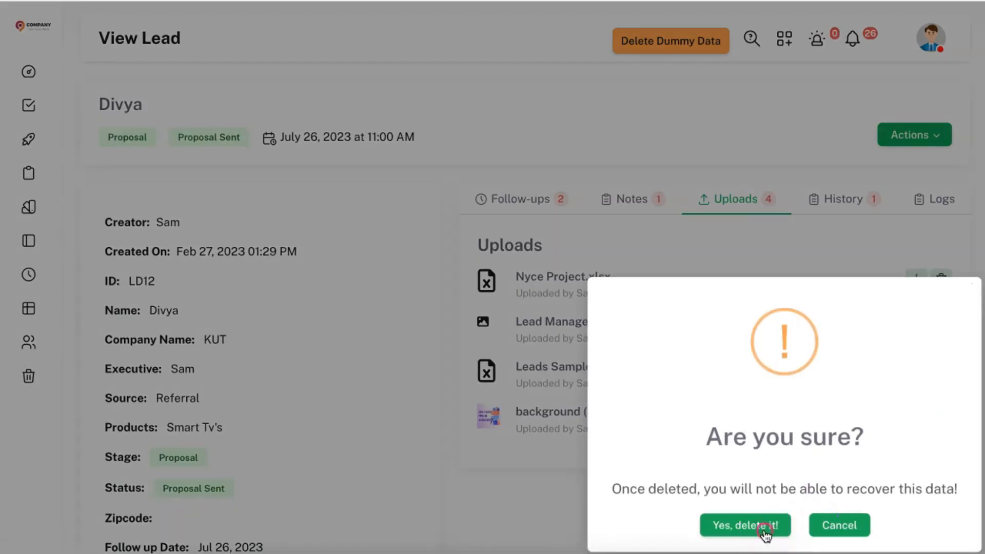
- Check the lead's creation and allocation history and its logs
left_click(845, 201)
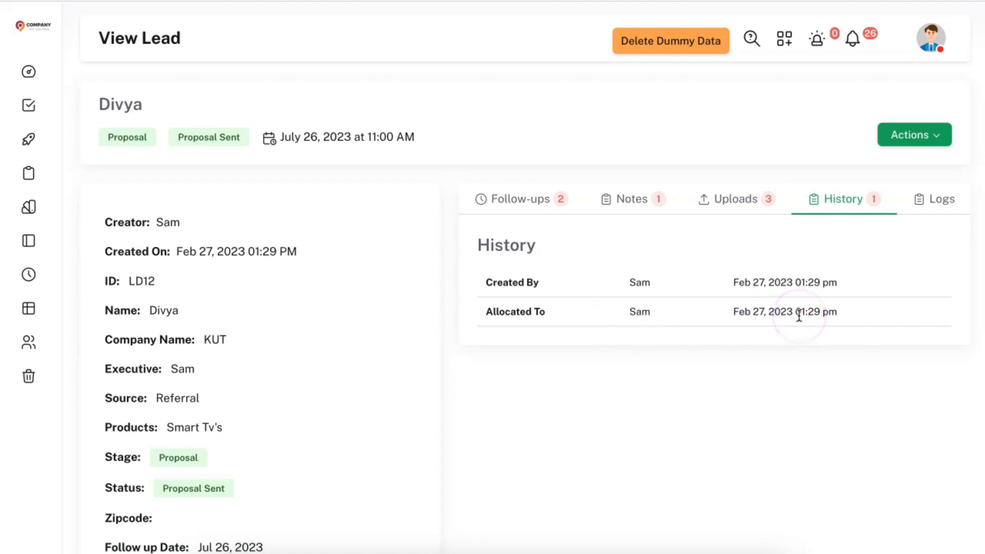
left_click(942, 202)
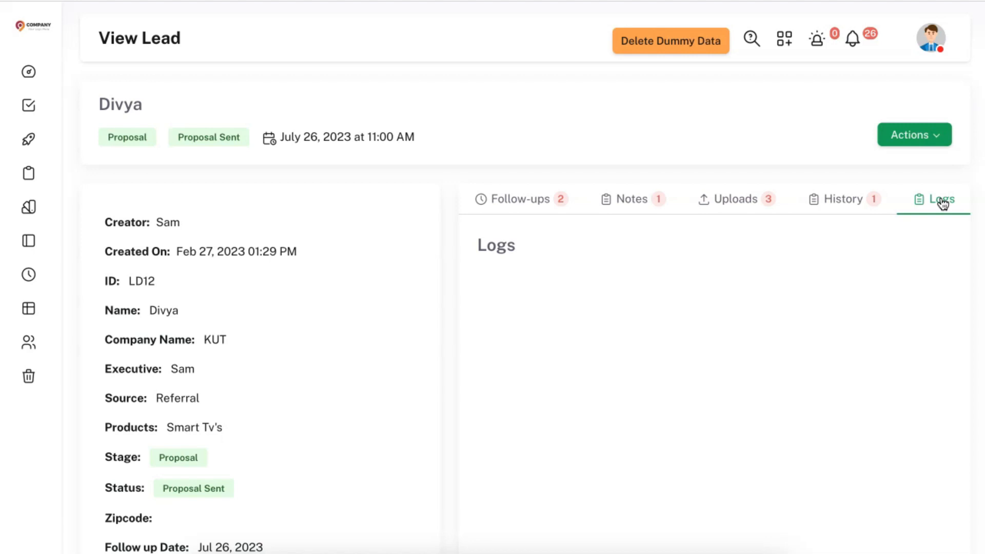
- Go to the full Leads list and select leads LD26, LD14, LD12, LD11, LD10 and LD8
left_click(39, 105)
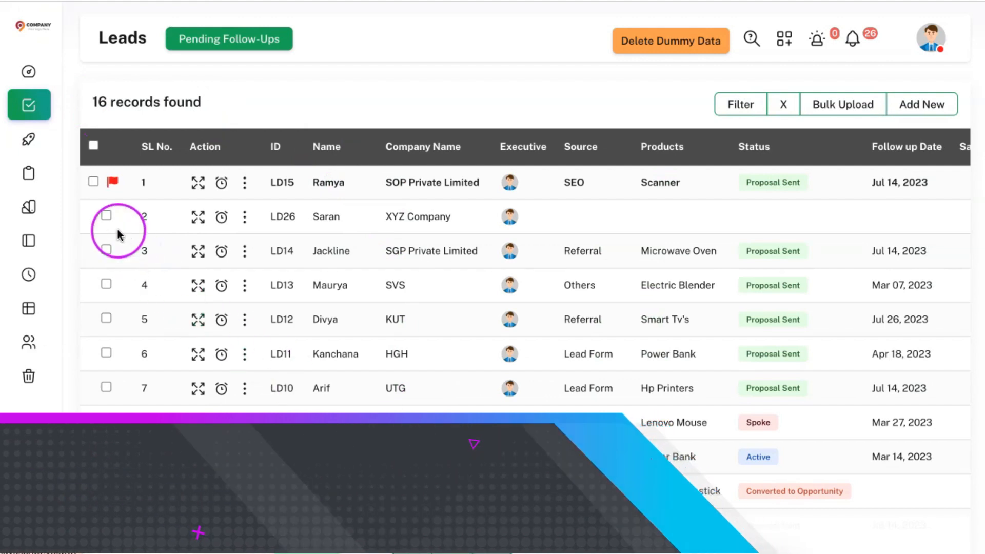
left_click(106, 215)
left_click(106, 250)
left_click(106, 319)
left_click(107, 353)
left_click(105, 389)
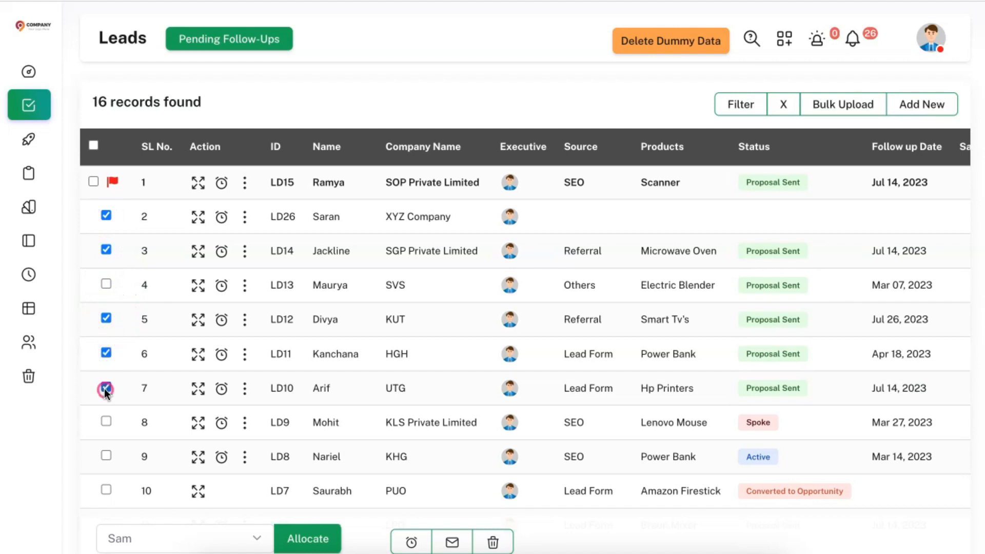
left_click(106, 456)
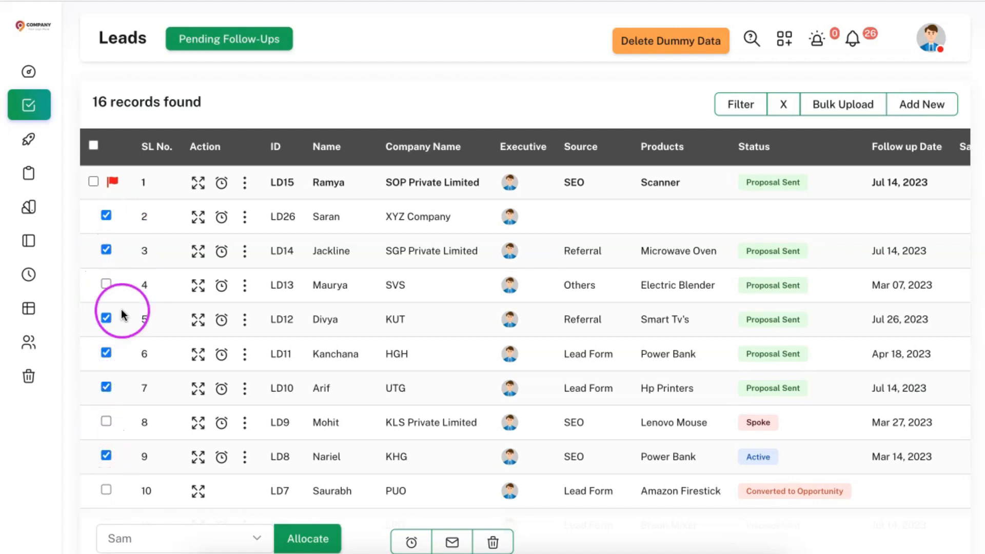
- Open the bulk email form for the selected leads, look over its fields and close it without sending
left_click(452, 544)
left_click(454, 390)
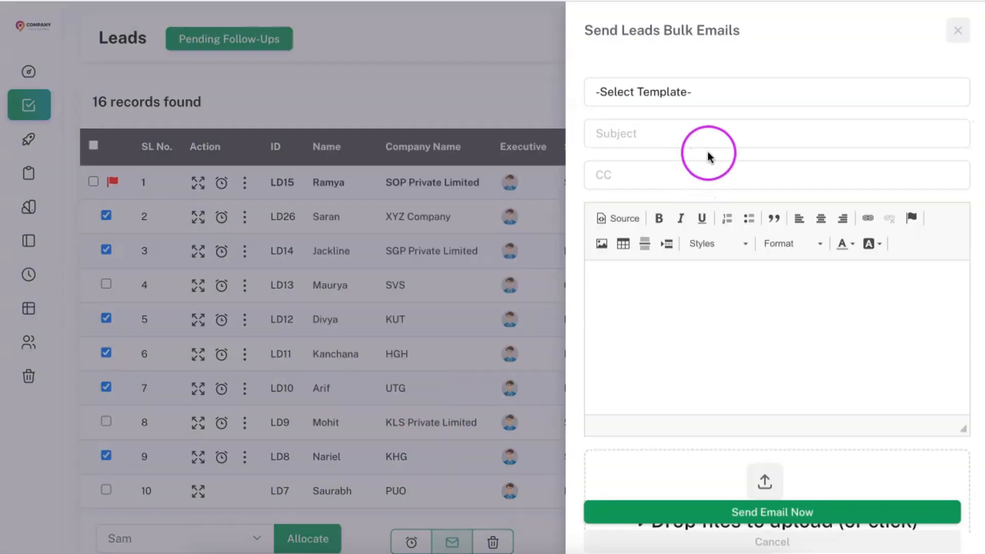
left_click(709, 140)
left_click(686, 289)
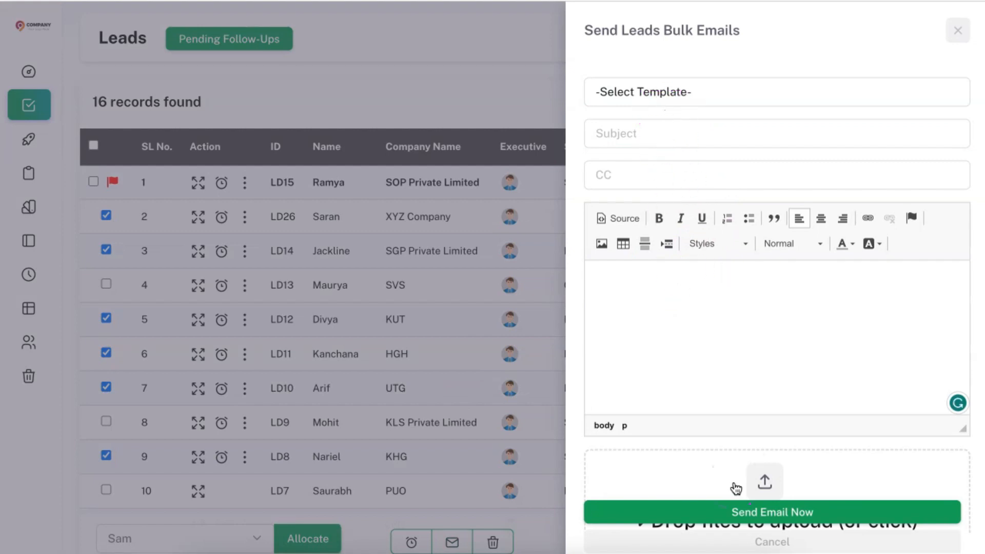
left_click(283, 386)
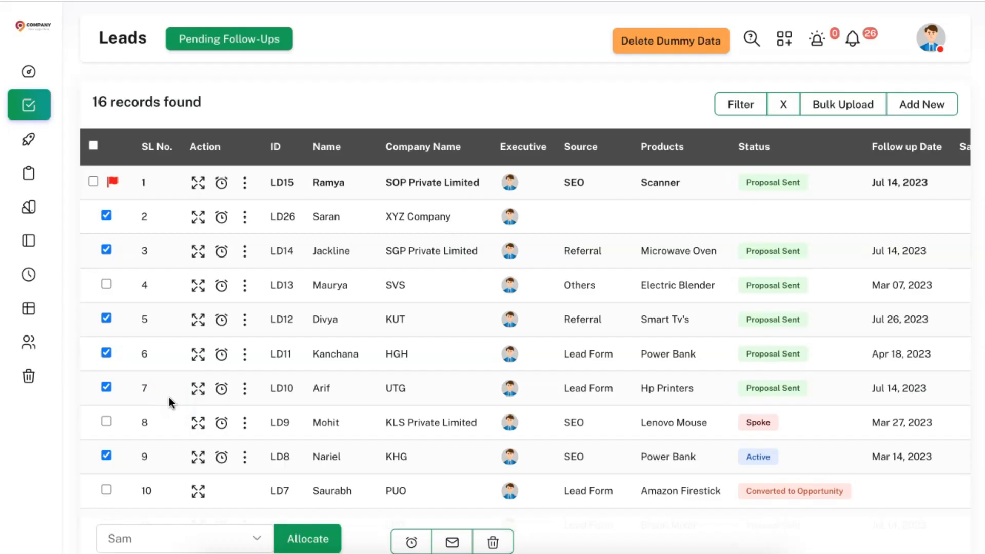
- Open the bulk follow-up update form for the selected leads, look over its fields and close it without saving
left_click(420, 547)
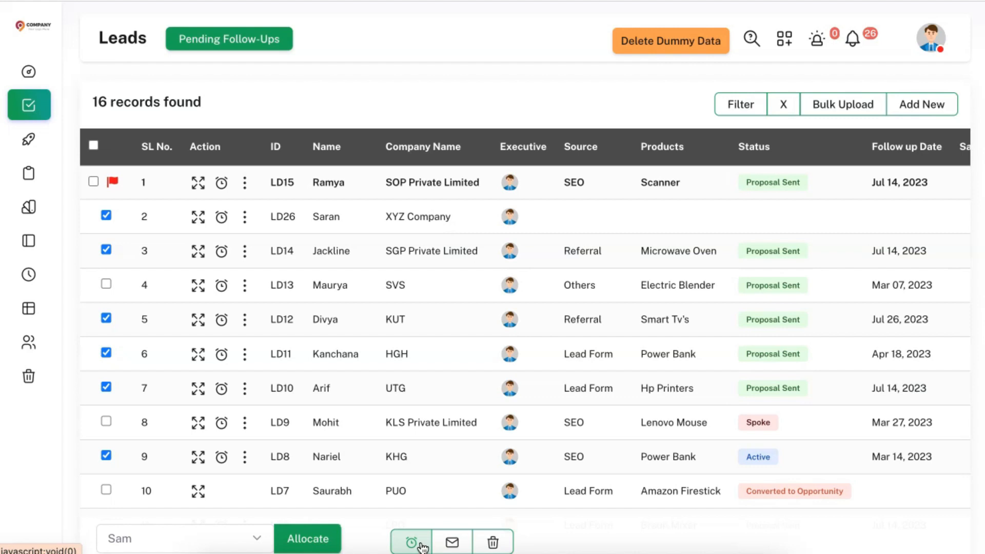
left_click(420, 547)
left_click(462, 403)
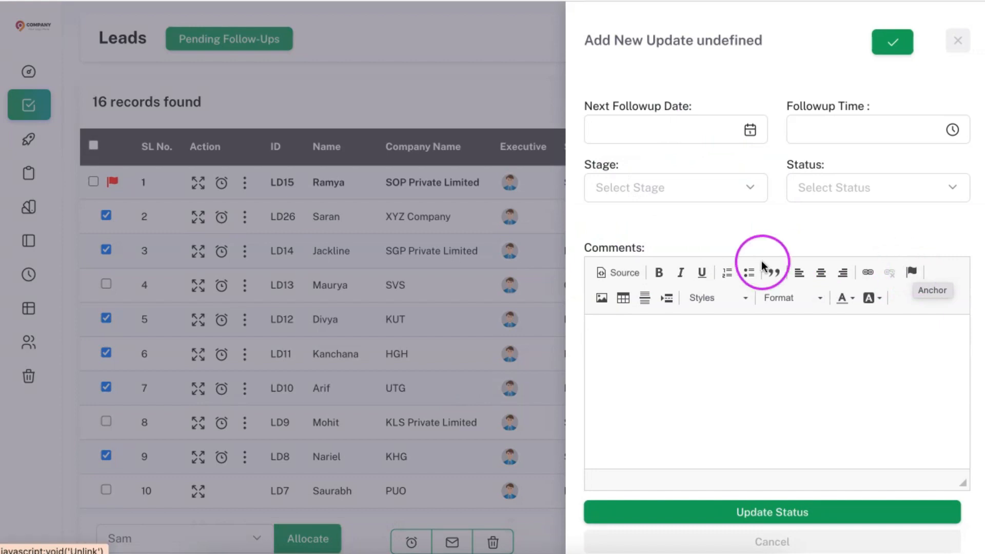
left_click(247, 200)
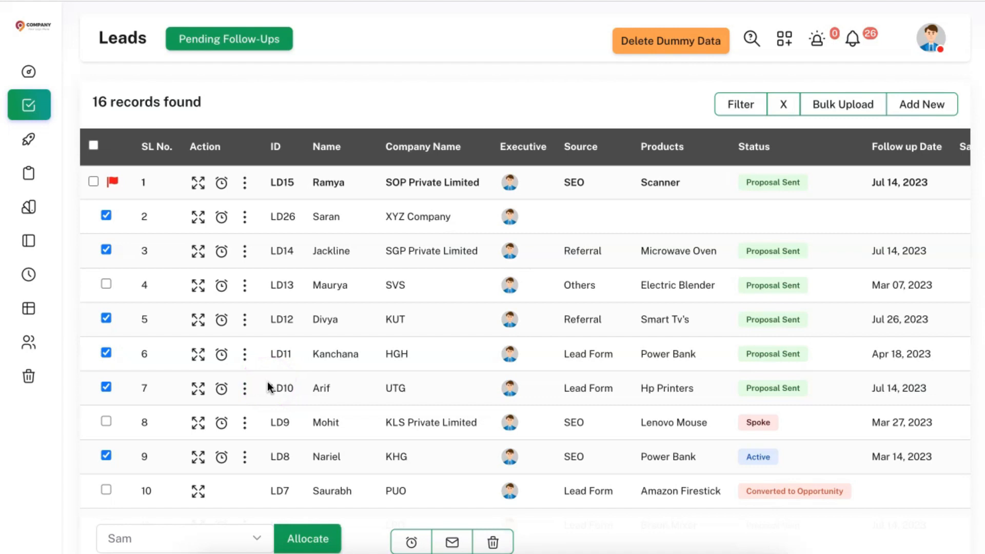
- Allocate the selected leads in bulk to the first executive offered in the allocation list and confirm the allocation
scroll(171, 434, "down", 1)
left_click(175, 539)
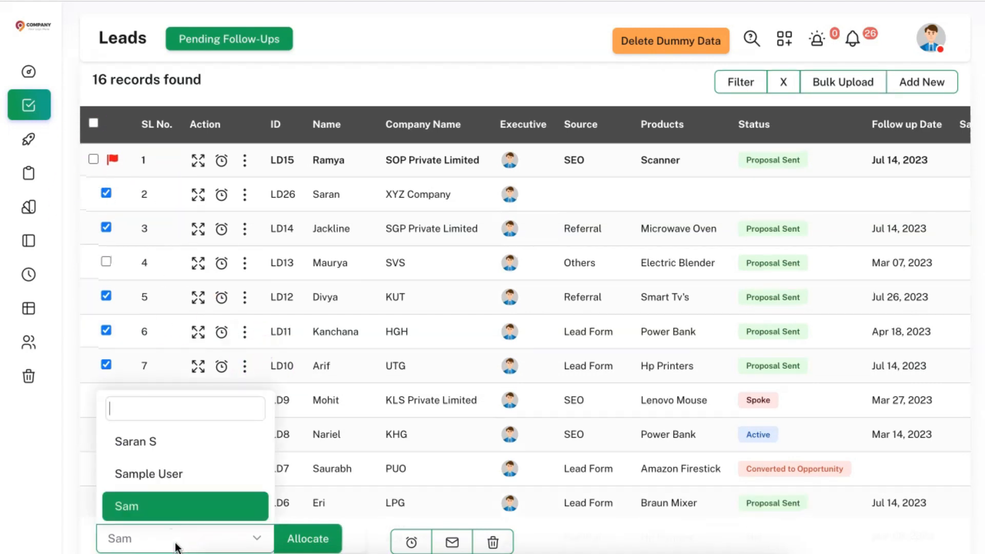
left_click(194, 450)
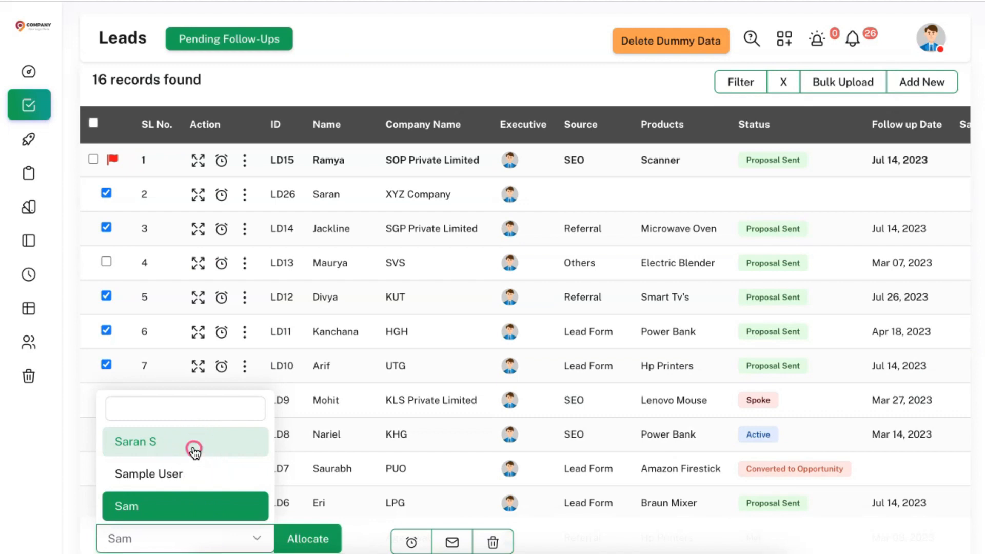
left_click(302, 543)
left_click(505, 337)
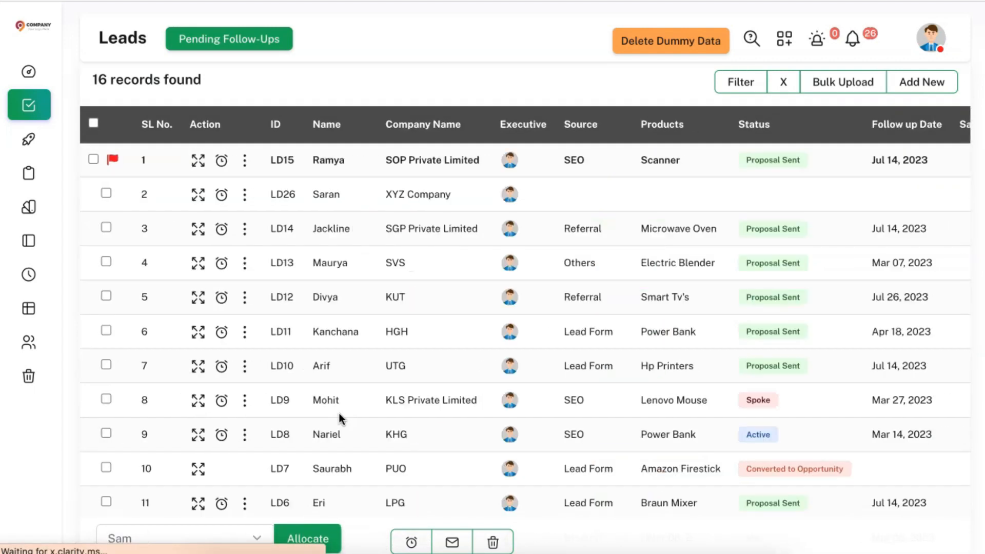
left_click(559, 367)
left_click(344, 354)
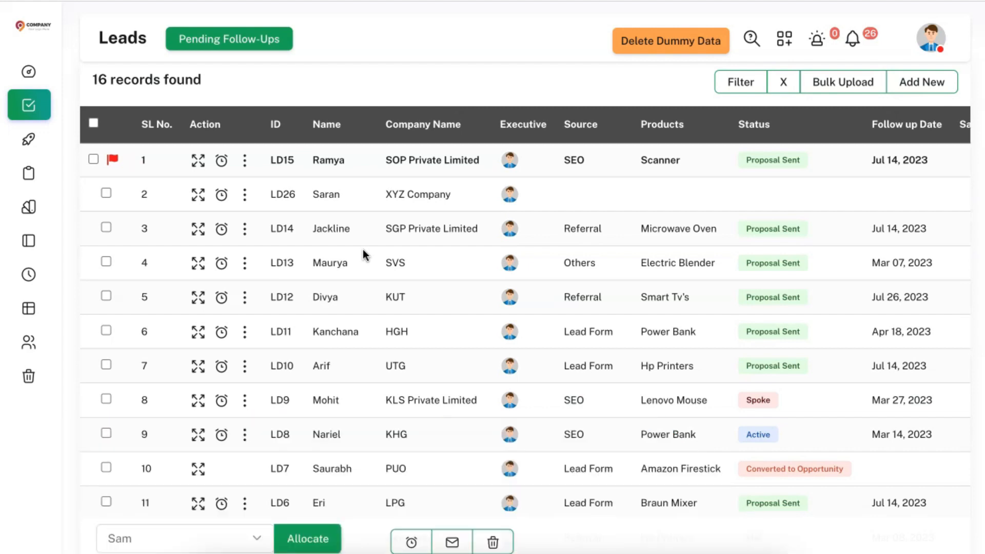
- Go to the account's Settings page and open the Automation Settings
left_click(932, 47)
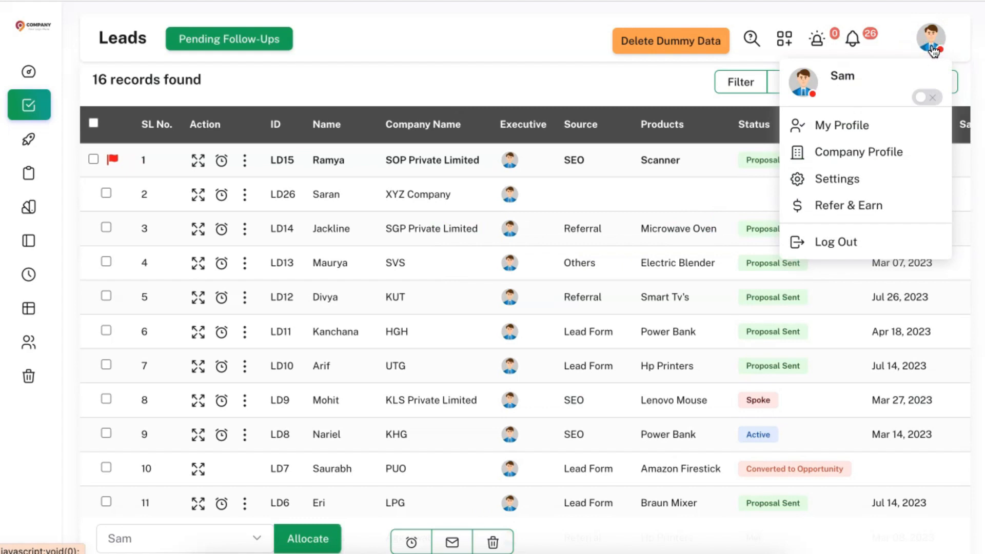
left_click(903, 183)
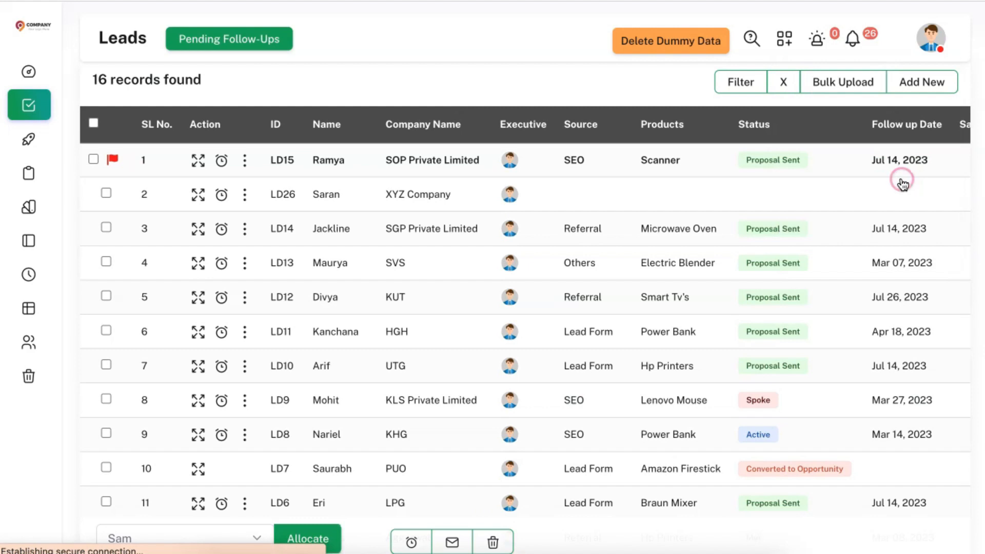
left_click(601, 234)
left_click(337, 209)
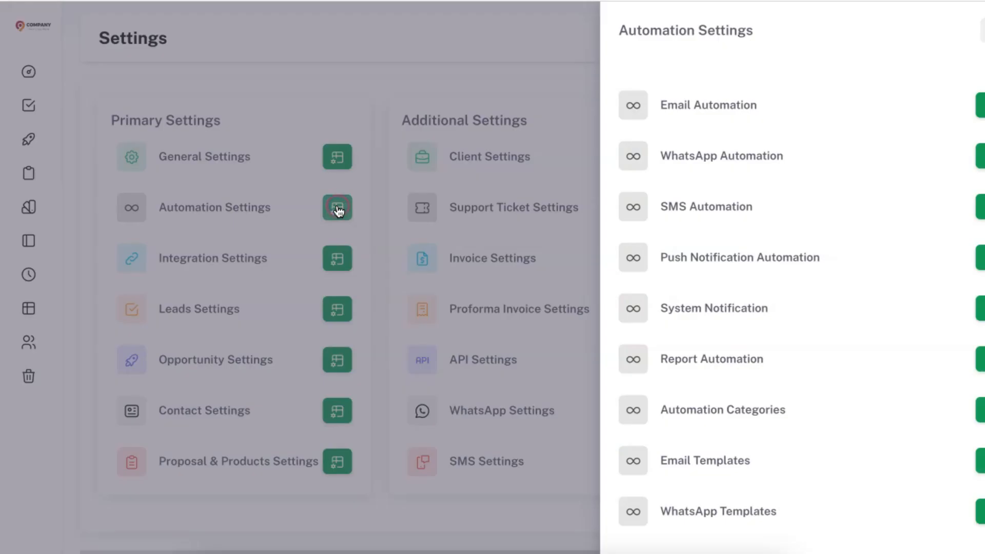
- Look through the automation types and message templates offered in Automation Settings
left_click(662, 105)
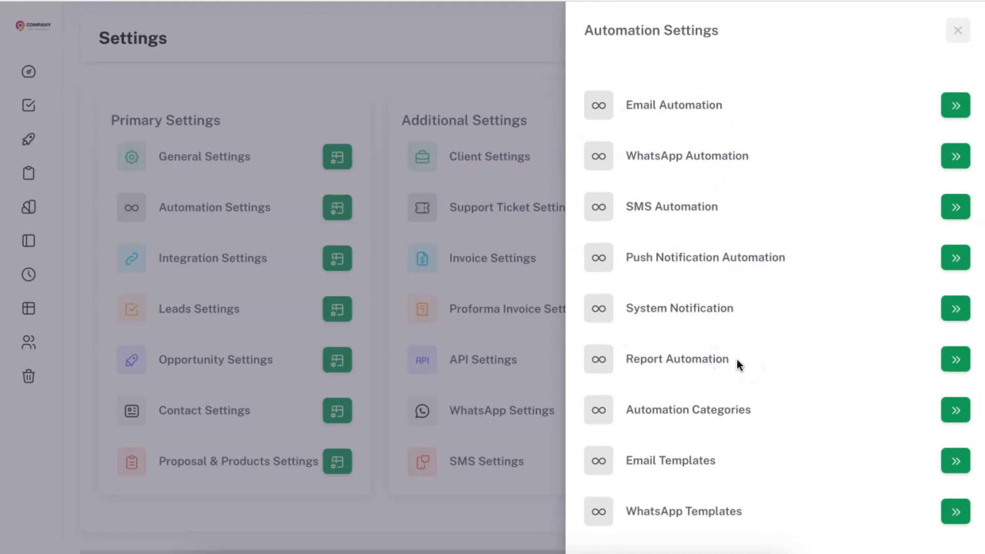
left_click_drag(622, 104, 724, 107)
left_click(657, 125)
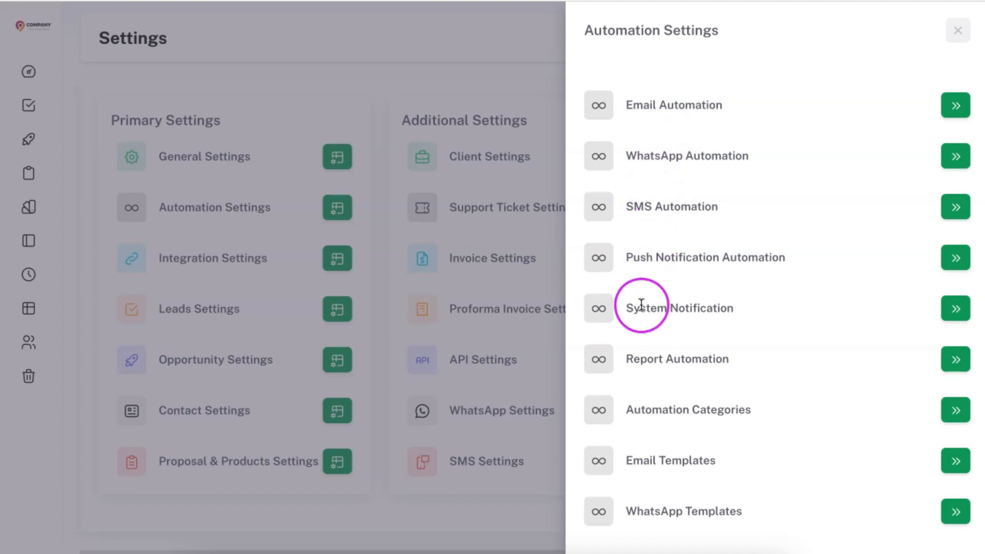
scroll(678, 307, "down", 2)
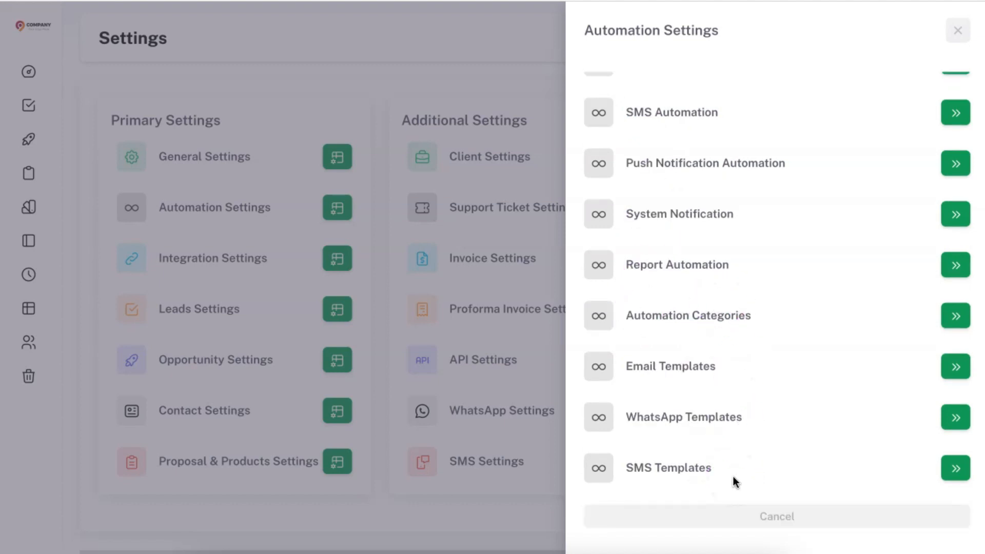
scroll(734, 477, "up", 2)
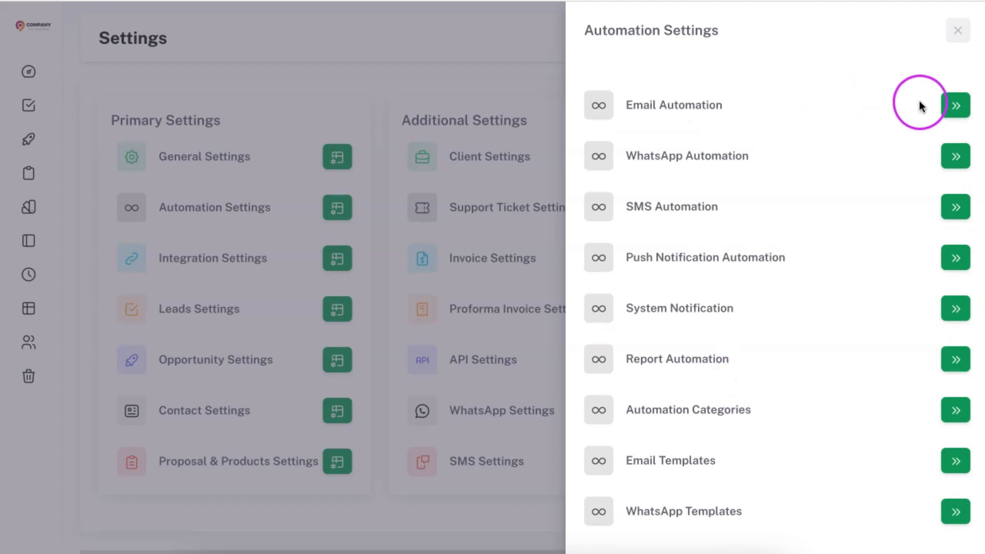
- Start a new Email Automation trigger named "Sample ABC Trigger" and check its category options
left_click(953, 103)
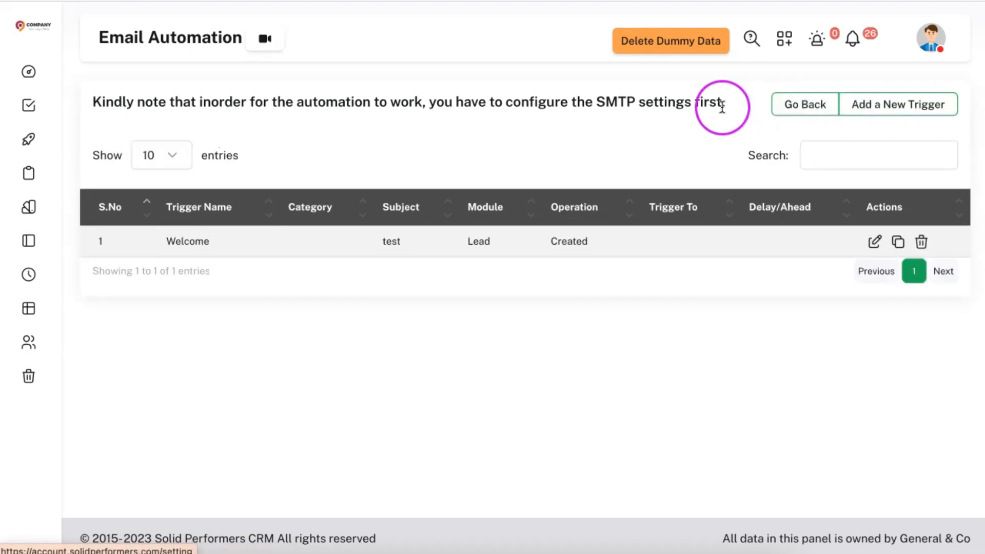
left_click(879, 104)
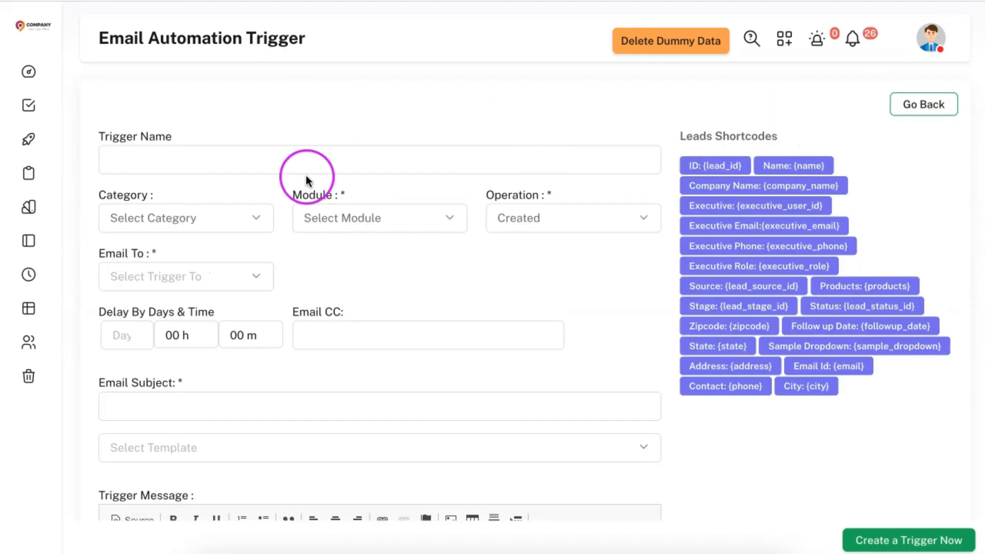
left_click(263, 163)
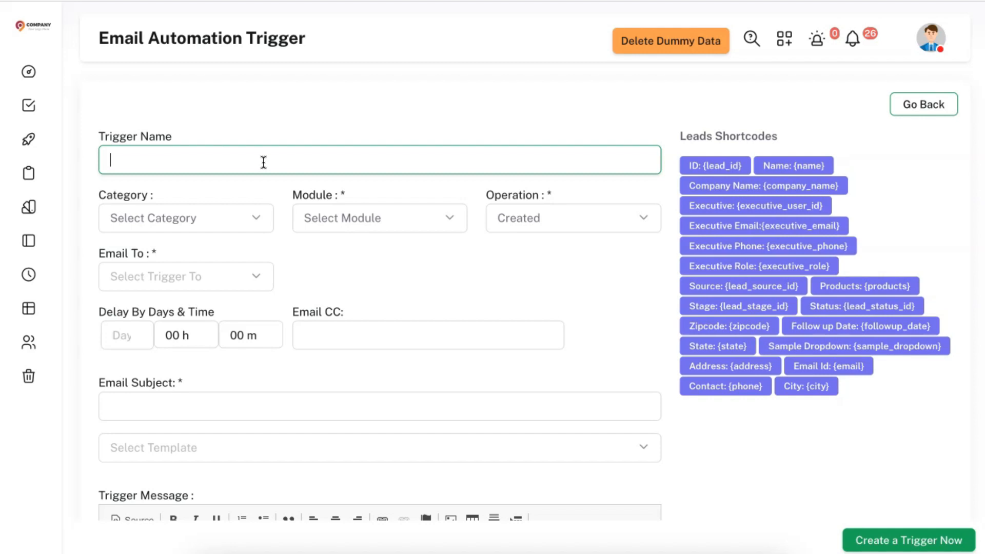
type("Sample ABC Trigger")
left_click(232, 229)
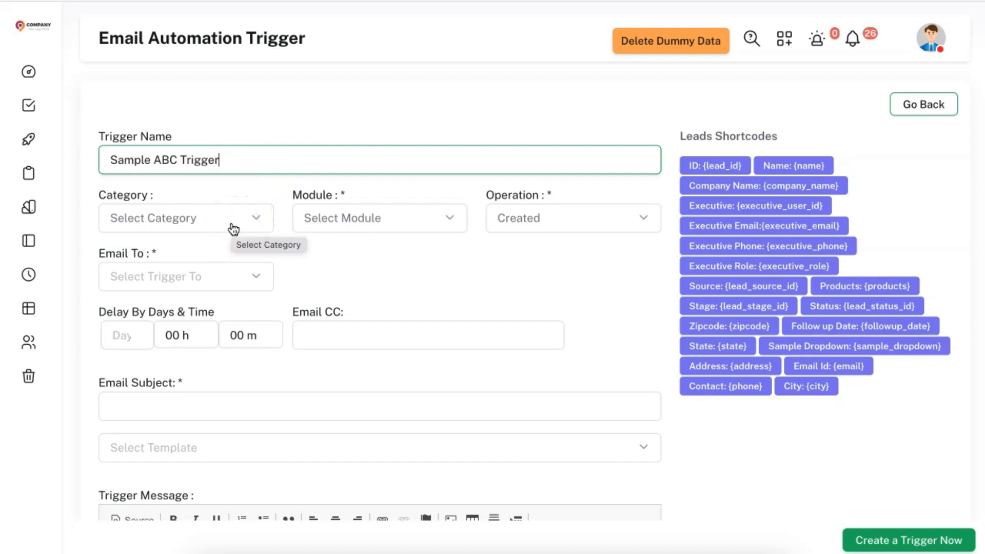
left_click(234, 228)
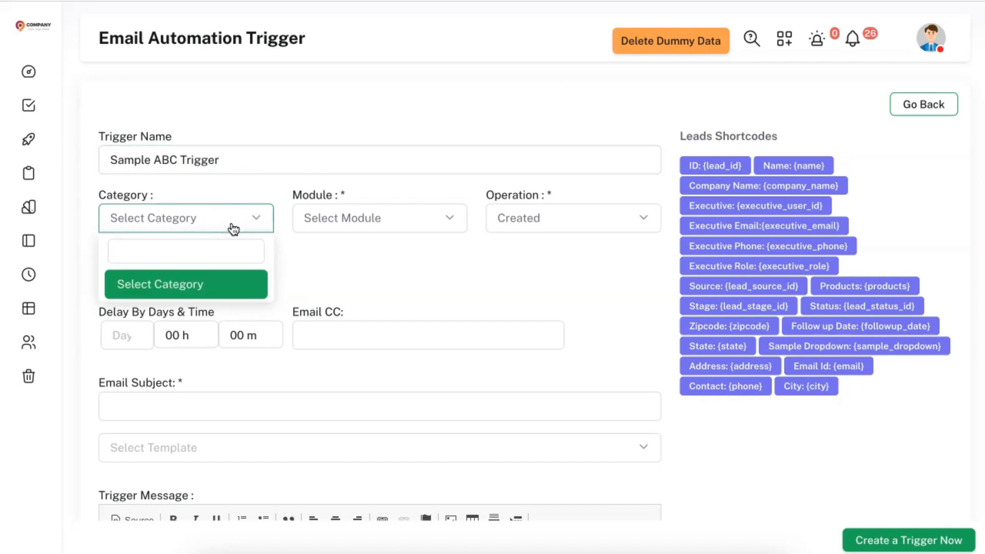
left_click(233, 229)
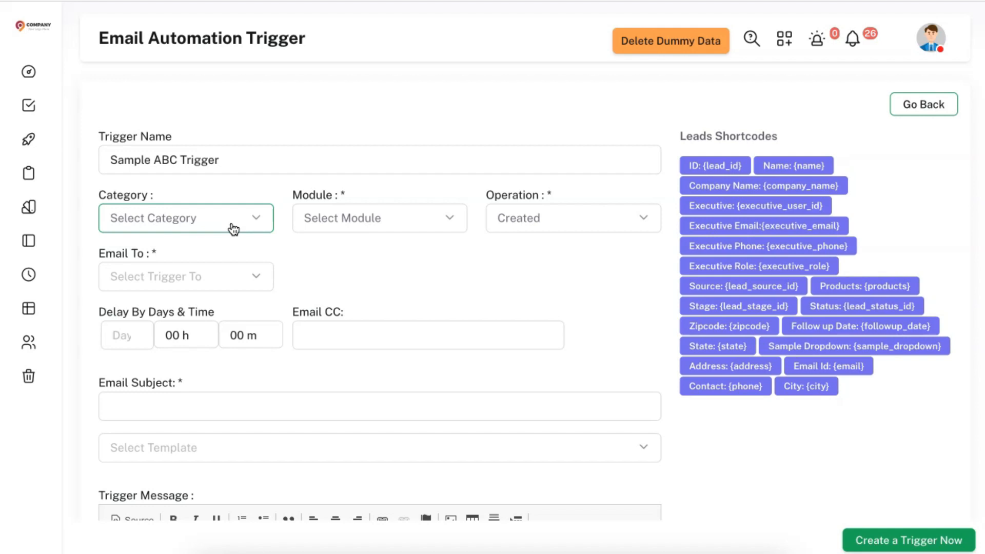
- Set the trigger's module to Lead, its operation to Created and its email recipient to Lead
left_click(352, 219)
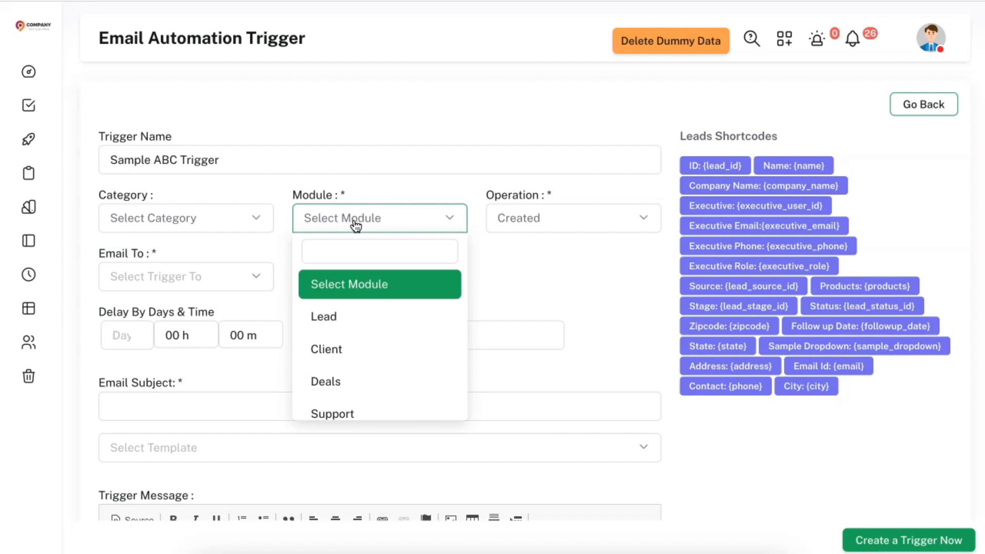
left_click(348, 318)
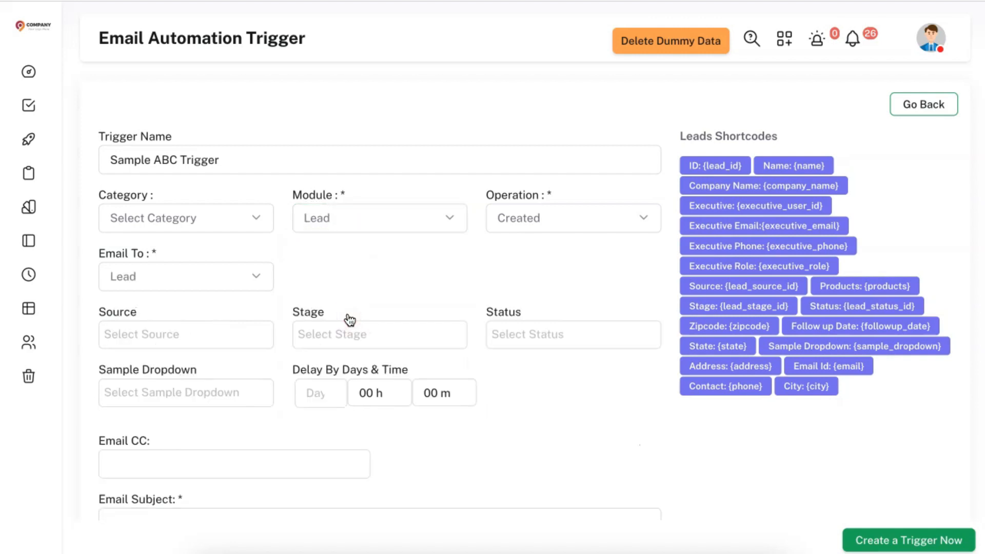
left_click(541, 228)
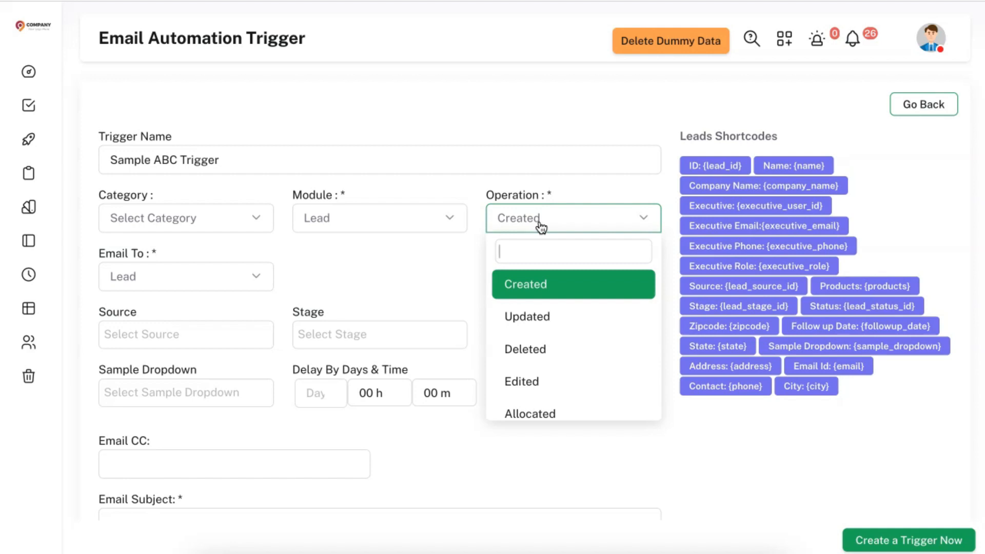
left_click(533, 283)
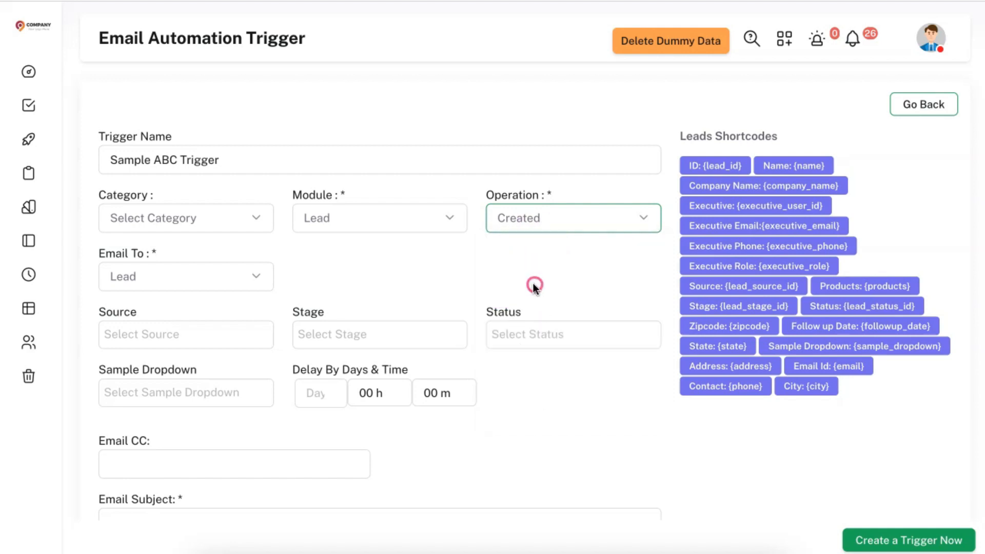
left_click(199, 280)
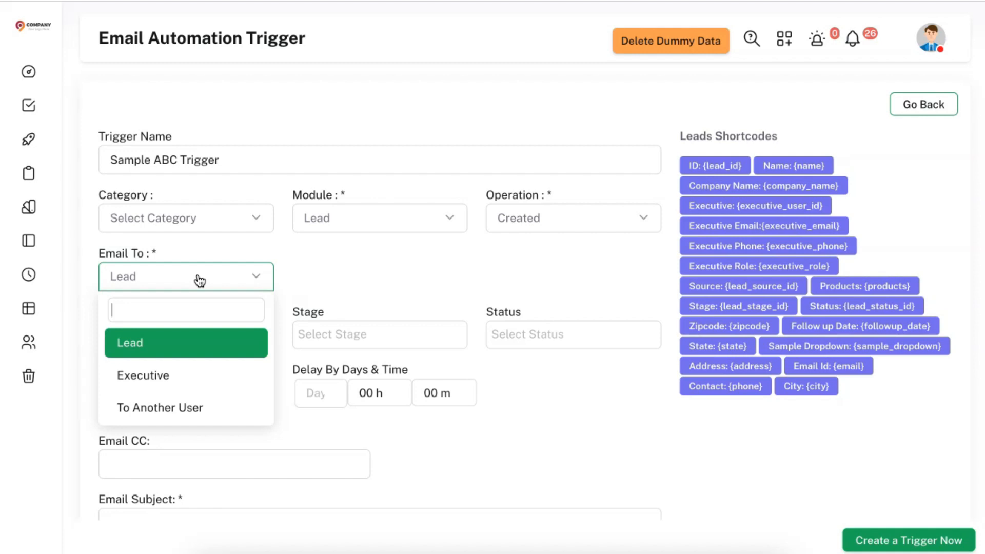
left_click(184, 345)
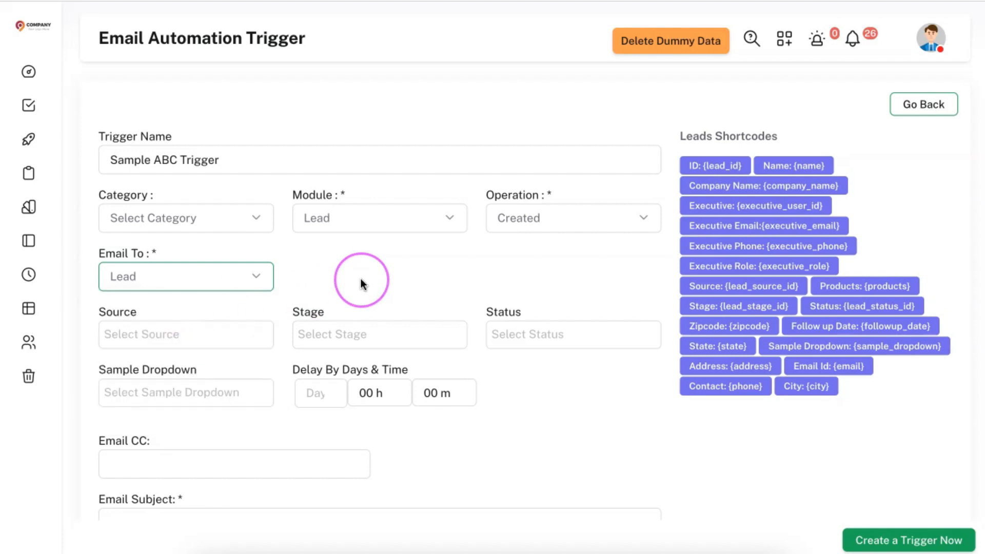
- Add Adwords, Social Media and Lead Form as source conditions for the trigger
scroll(361, 279, "down", 2)
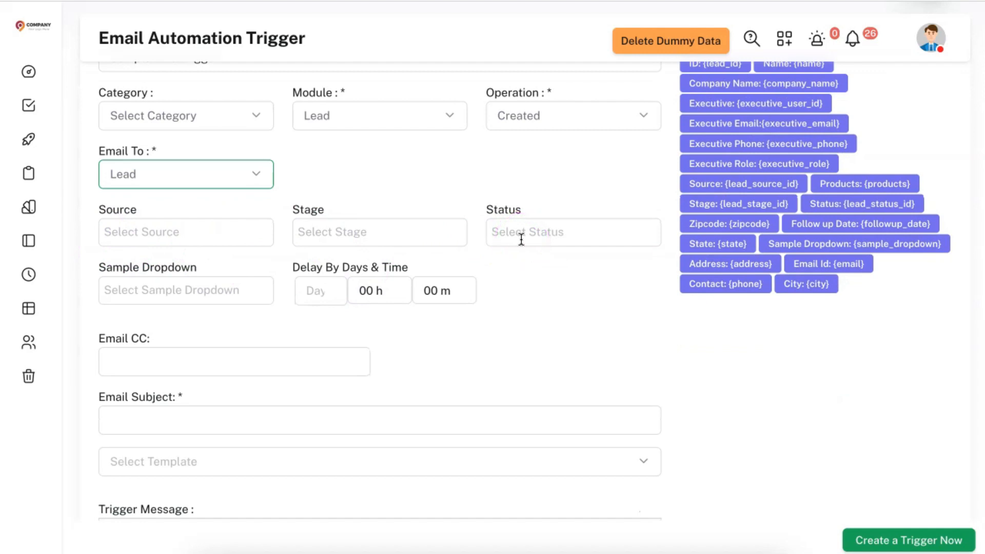
left_click(178, 233)
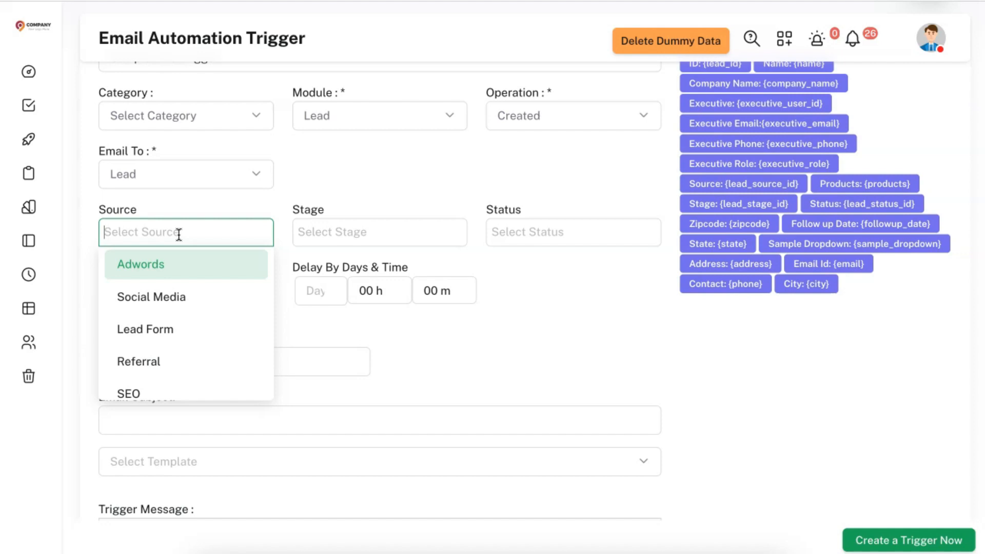
left_click(176, 263)
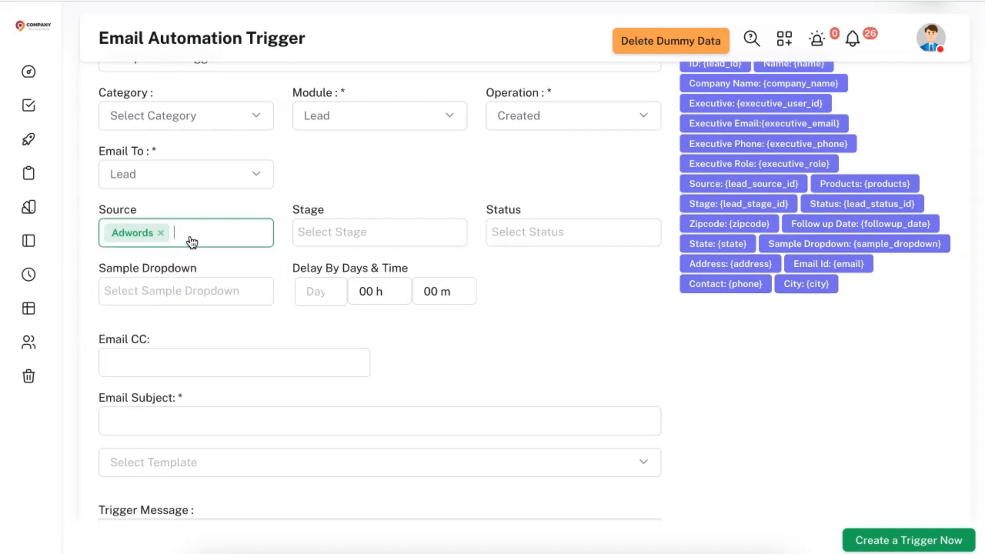
left_click(296, 164)
left_click(223, 220)
left_click(184, 308)
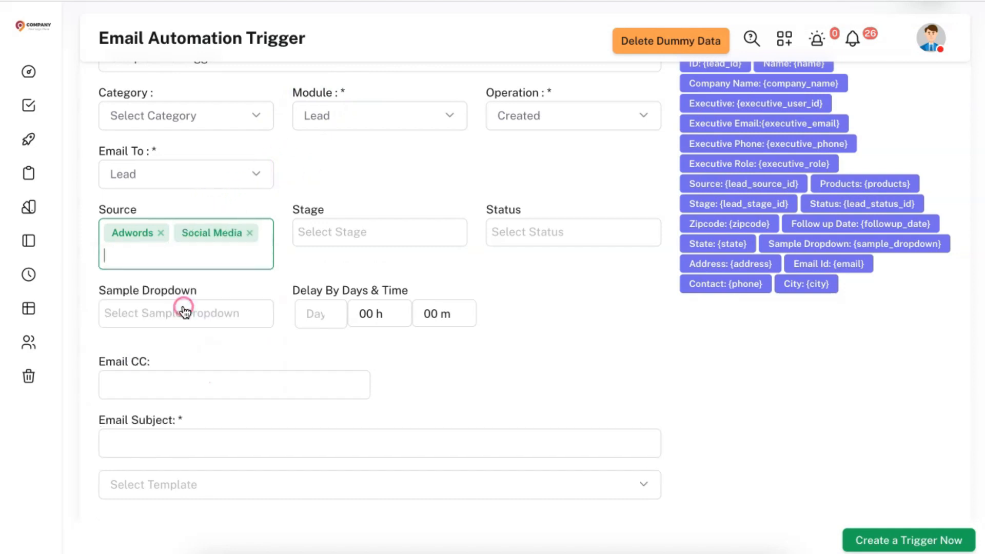
left_click(222, 249)
left_click(202, 347)
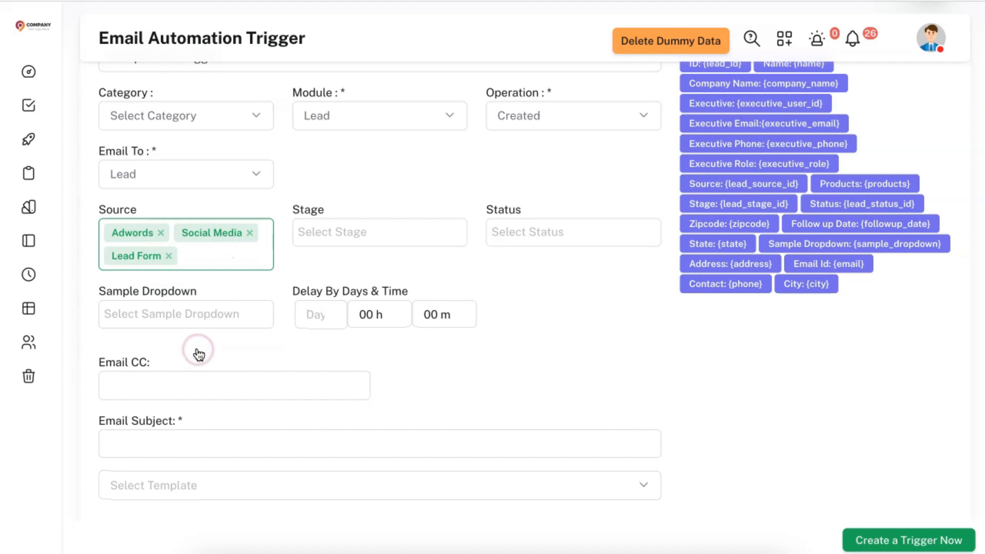
- Remove all the selected source conditions from the trigger
left_click(161, 232)
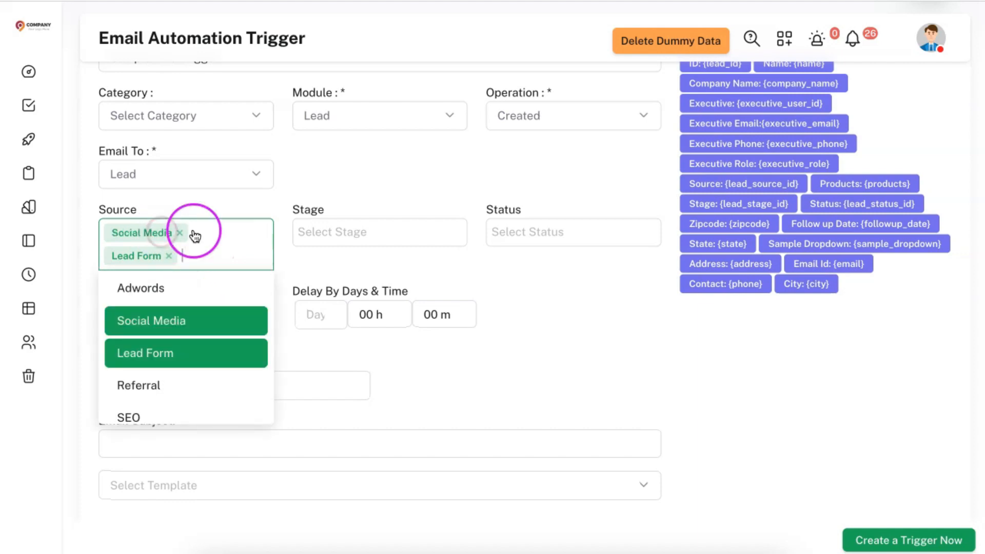
left_click(180, 233)
left_click(170, 232)
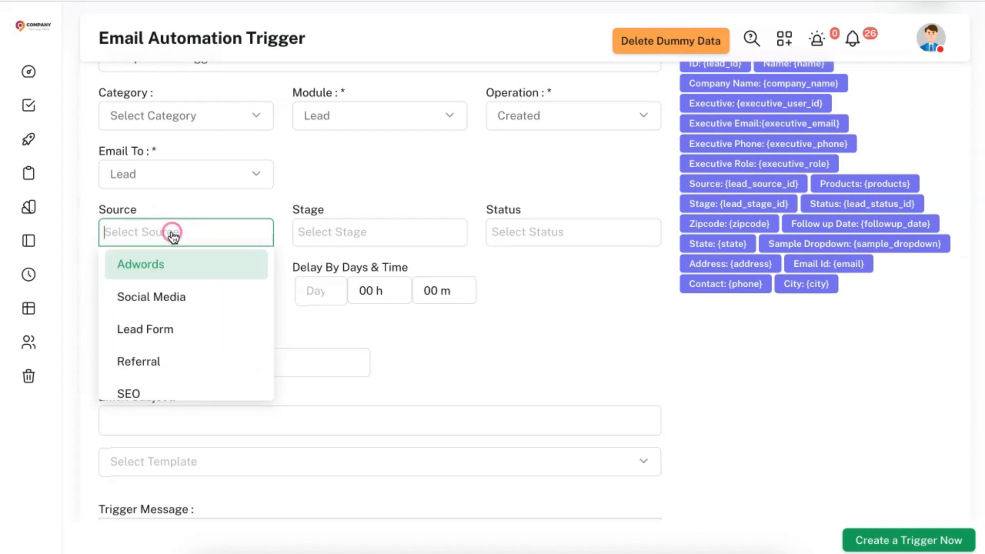
left_click(173, 205)
- Check the trigger's Stage and Status options without choosing any, and set the Sample Dropdown condition to B
left_click(371, 235)
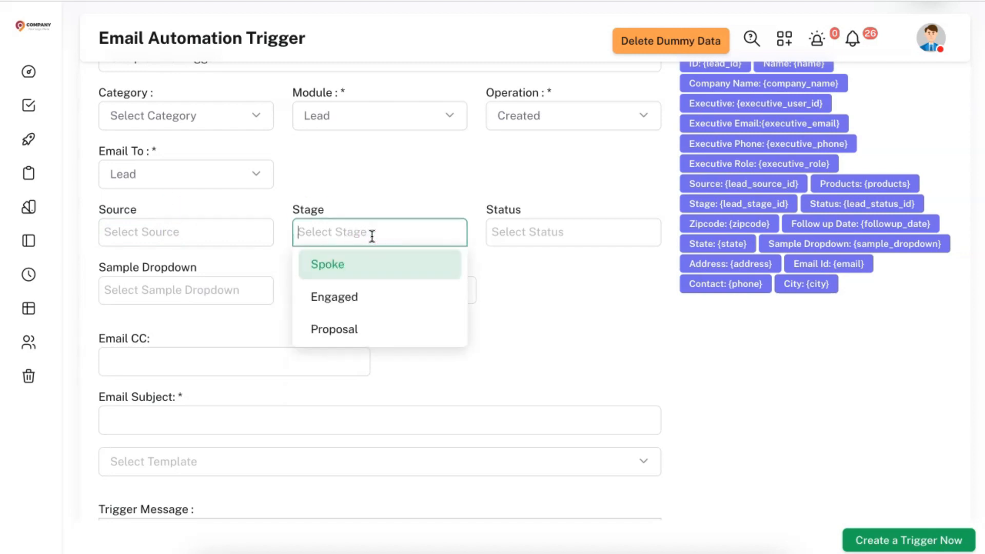
left_click(509, 232)
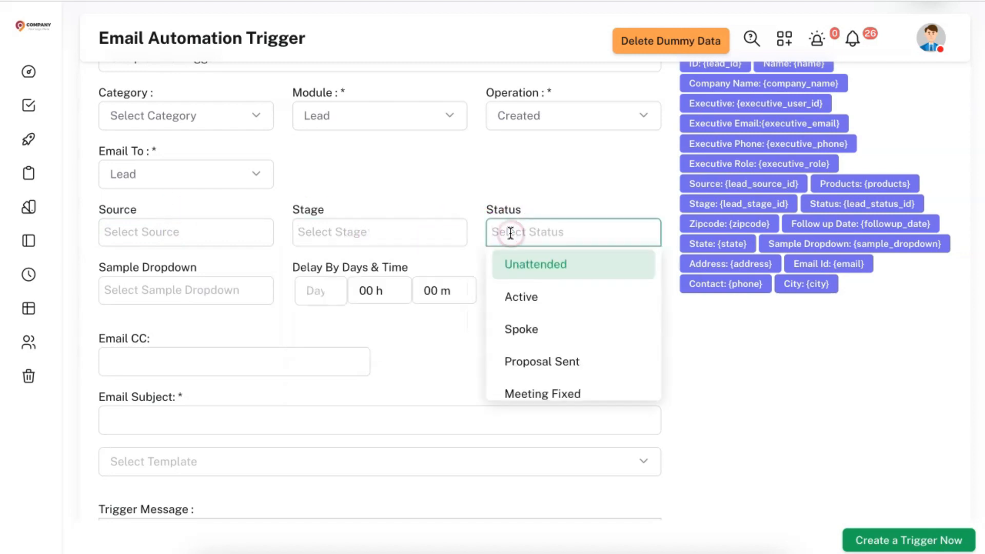
left_click(230, 286)
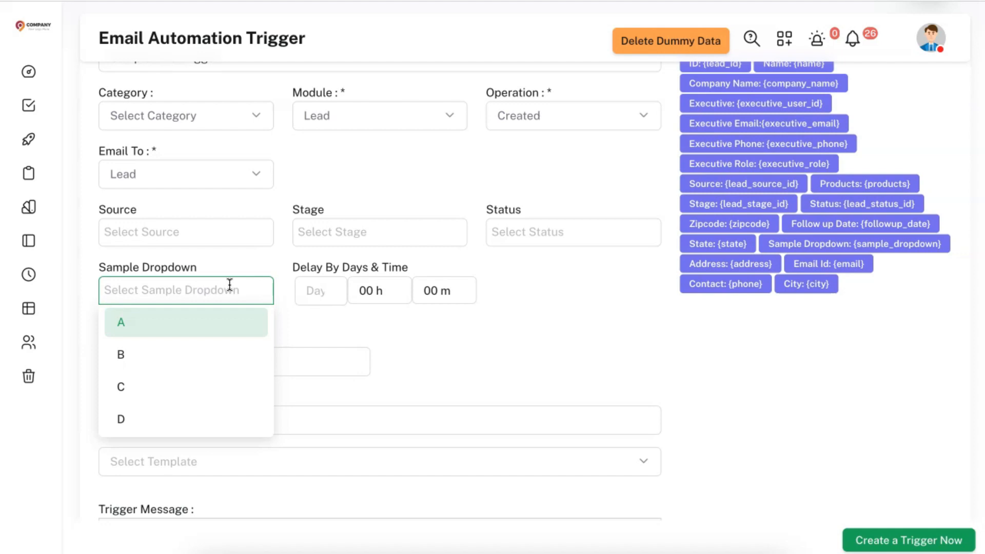
left_click(216, 355)
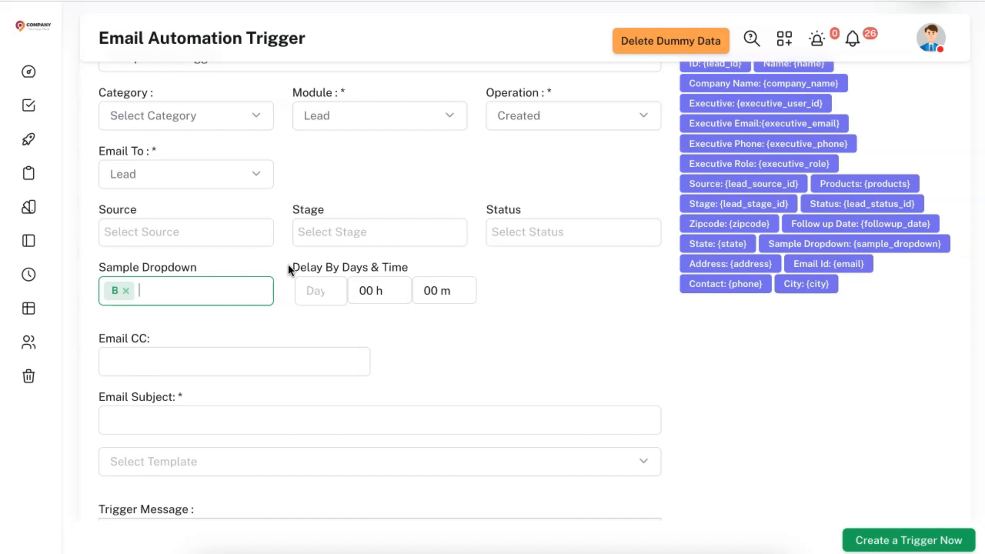
- Set the trigger's email delay to 1 day
left_click(313, 291)
type("1")
left_click(362, 321)
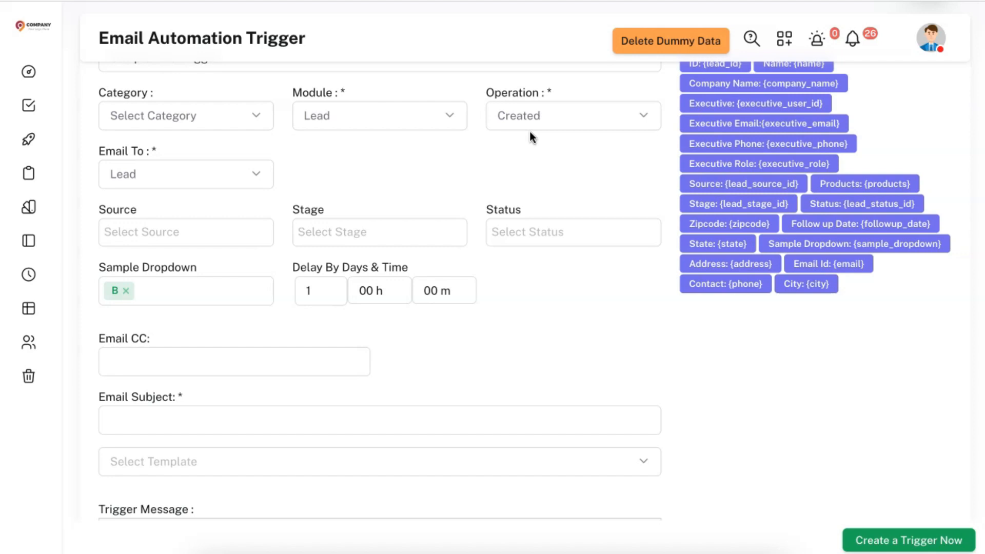
- Set the trigger's email subject to "We have received you Inquiry"
left_click(550, 331)
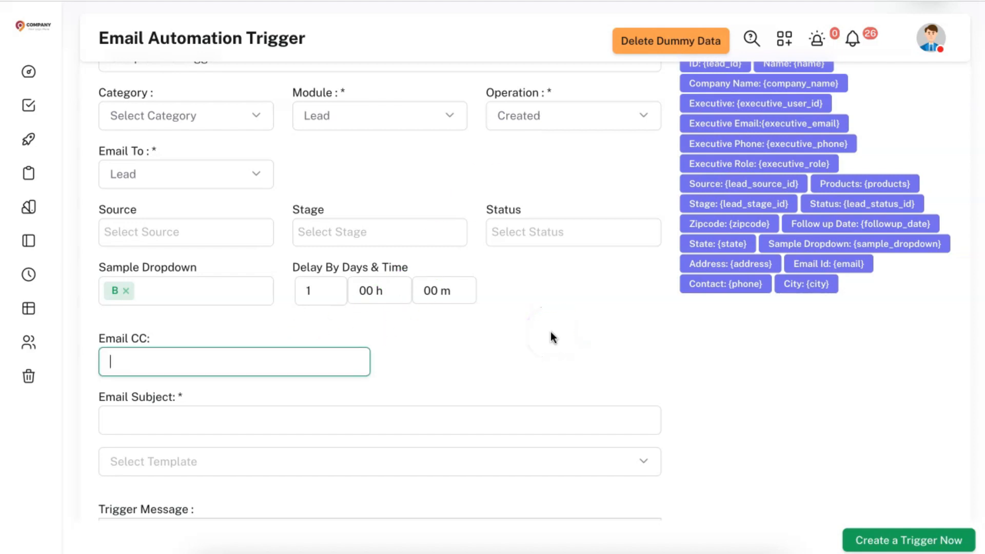
left_click(238, 418)
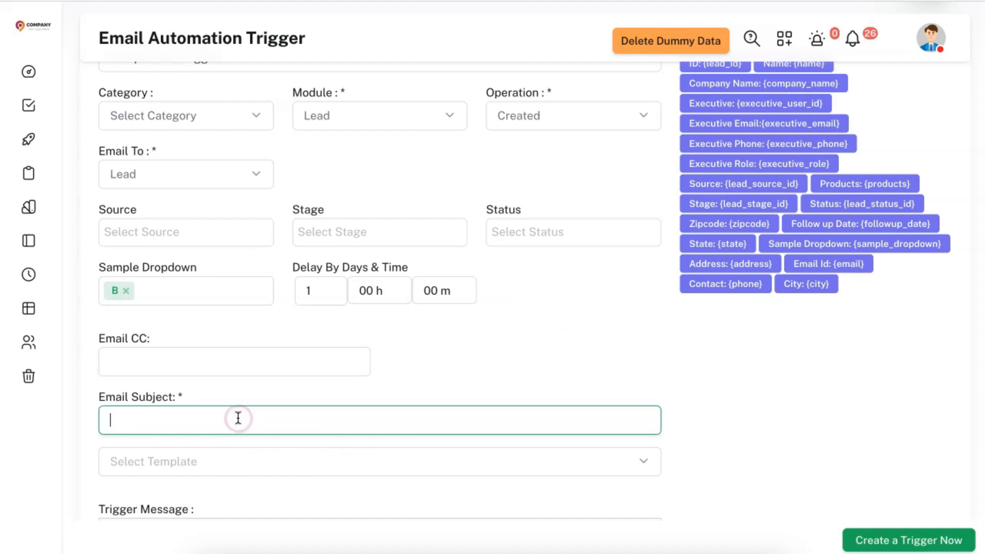
type("We have received you Inquiry")
- Begin the trigger message with the greeting "Hi {name},", inserting the lead's name as a shortcode
left_click(286, 388)
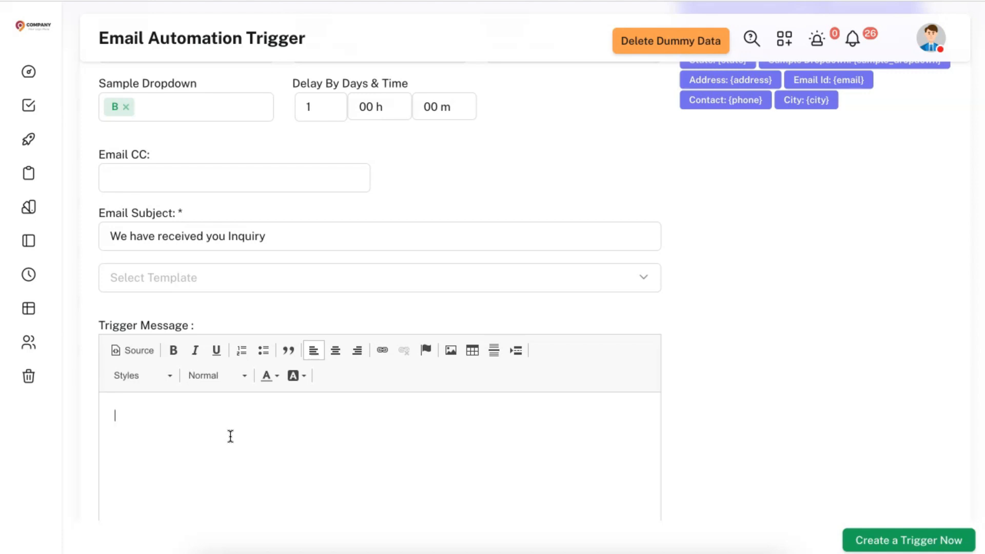
scroll(615, 338, "up", 2)
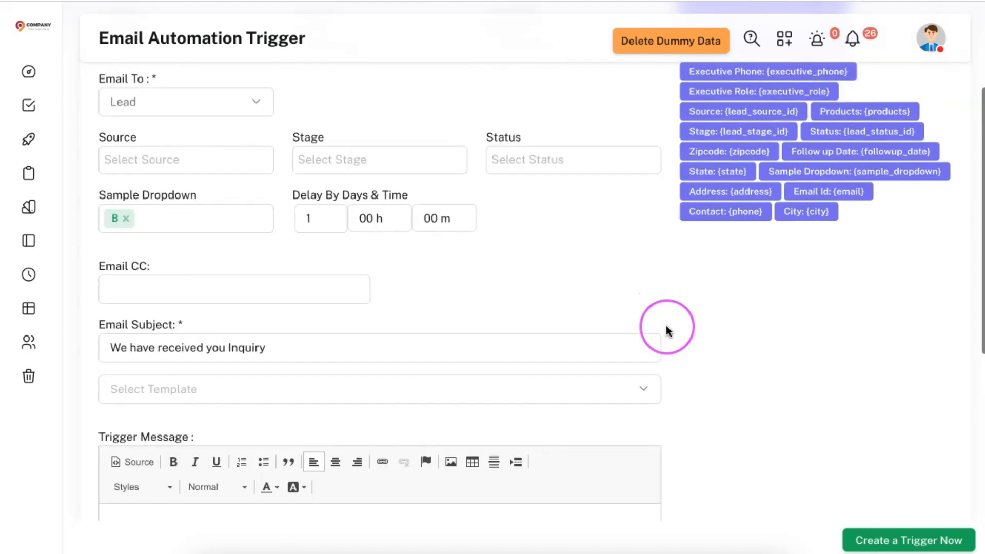
scroll(666, 325, "up", 1)
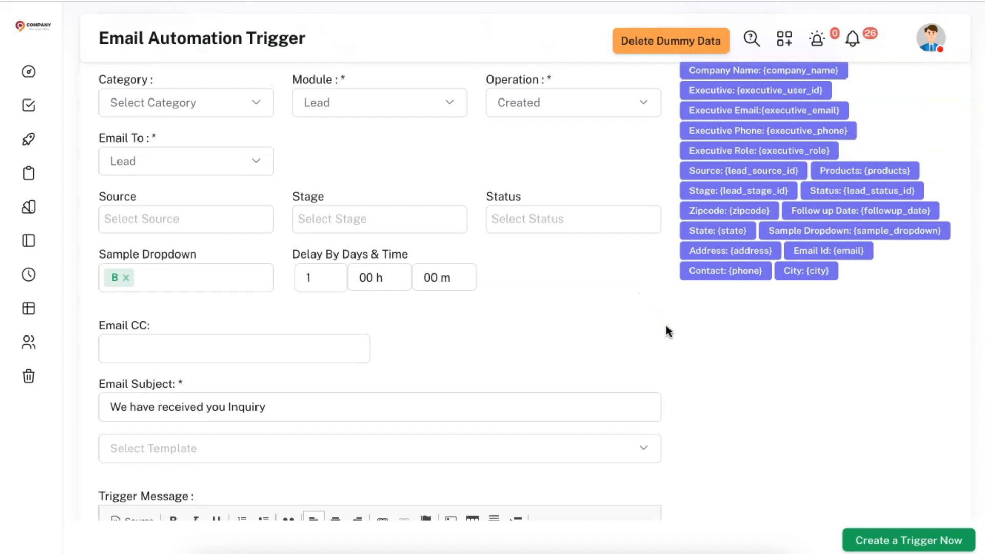
scroll(666, 331, "up", 1)
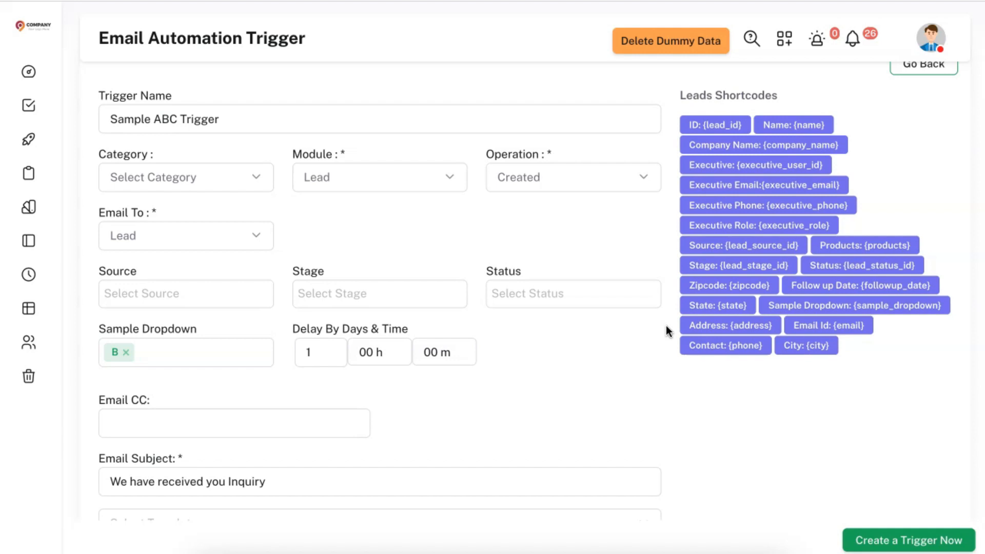
scroll(666, 325, "down", 6)
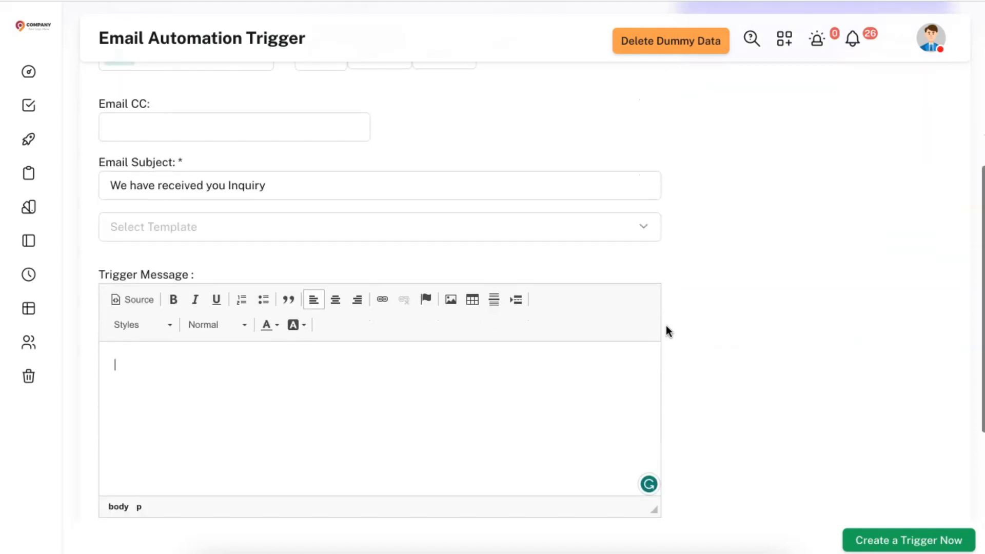
type("Hi")
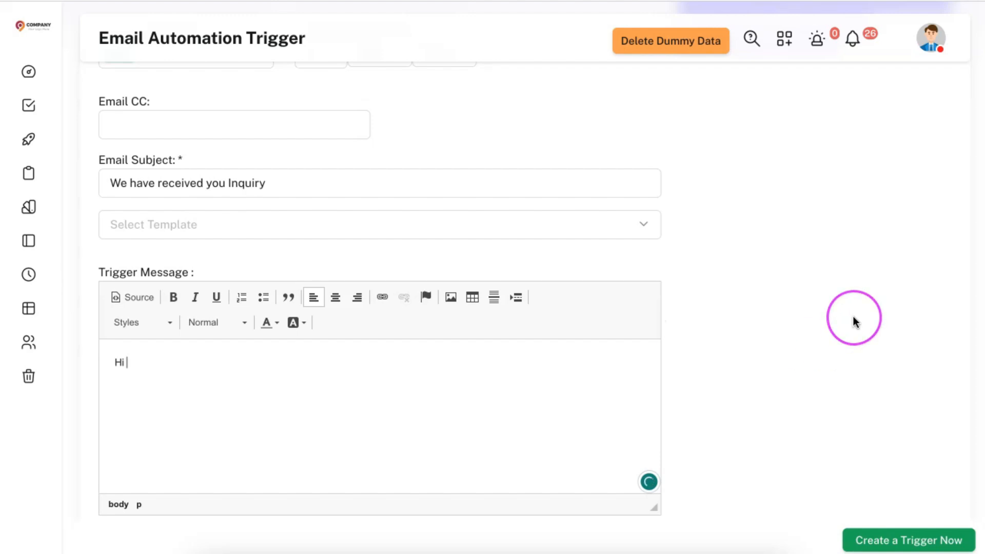
scroll(854, 321, "up", 7)
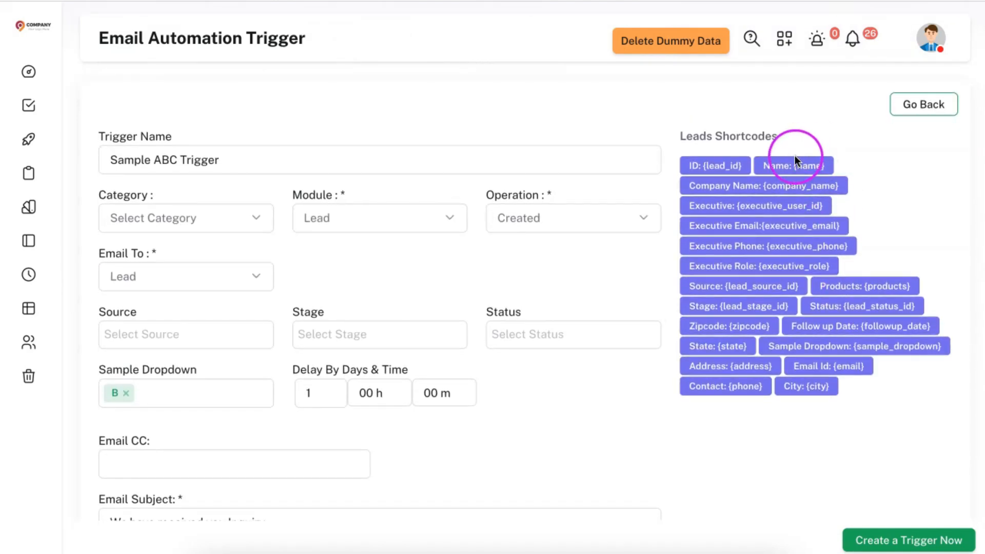
left_click(794, 166)
scroll(785, 288, "down", 7)
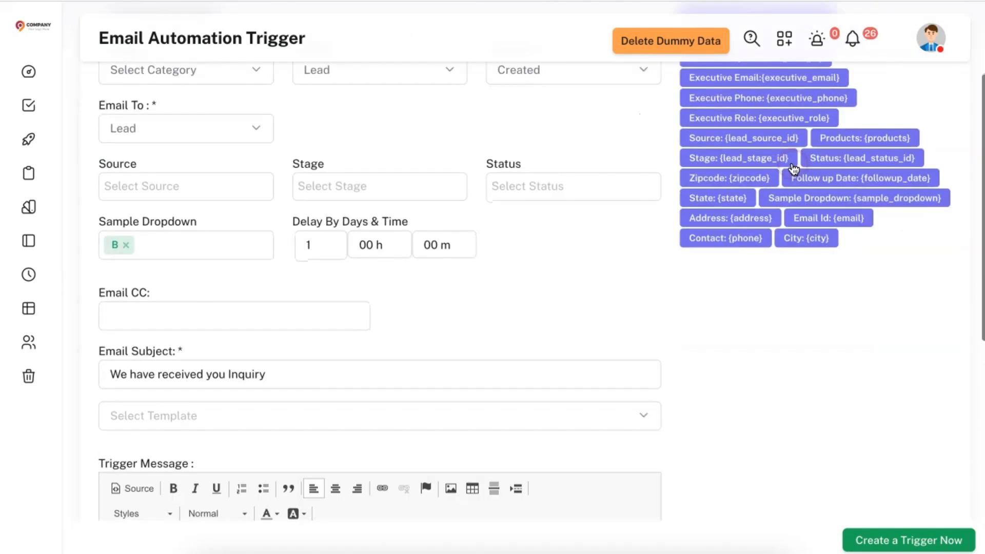
type(",")
key("Return")
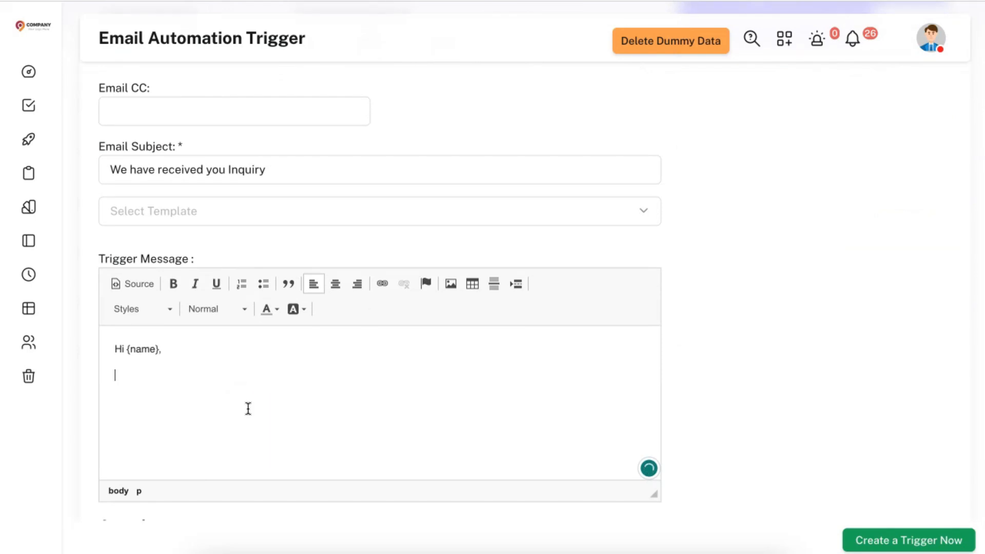
- Add "We have received your inquiry.", "We will get back to you shortly." and "Regards," below the greeting in the trigger message
left_click(130, 376)
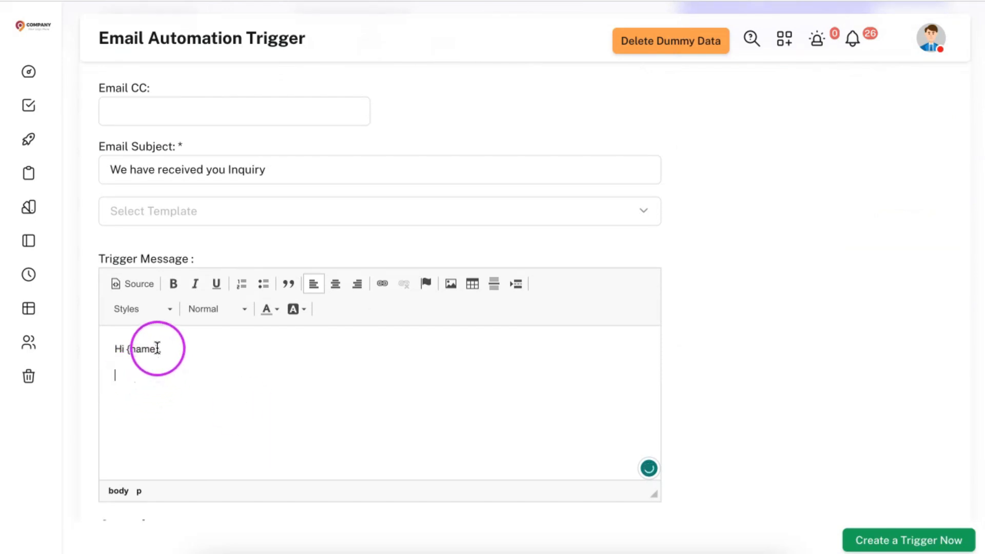
left_click_drag(159, 349, 128, 351)
left_click(122, 379)
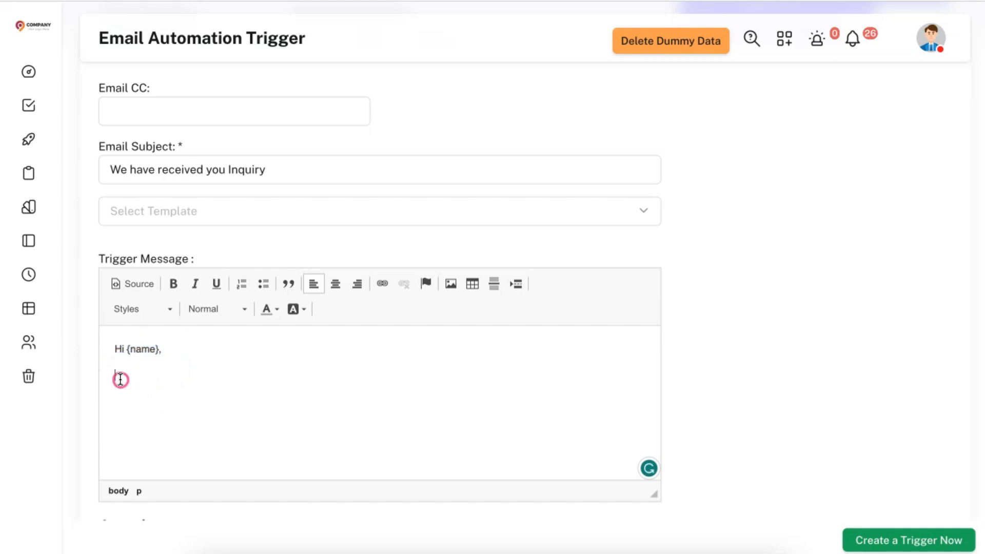
type("We have received your inquiry.")
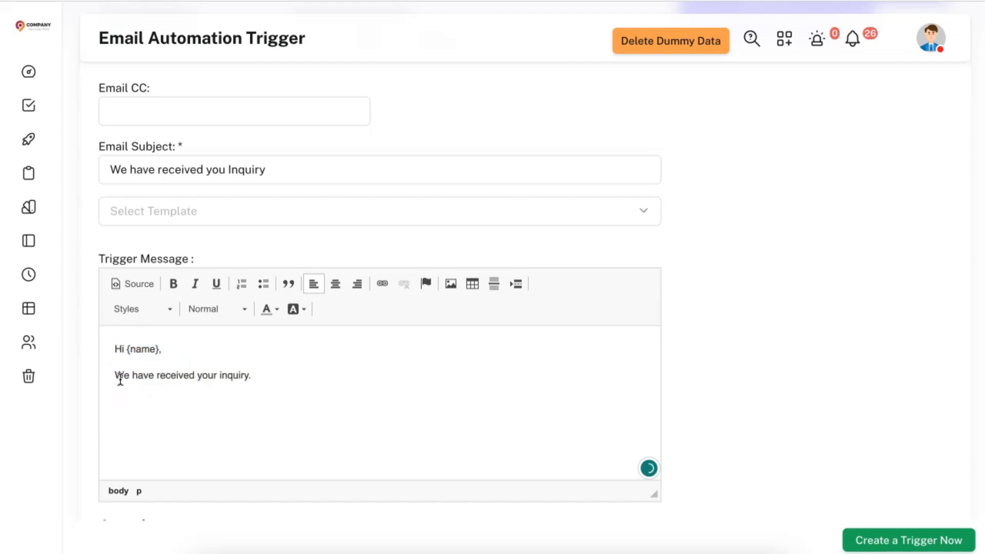
type("We will get back to you shortly. Regards,")
- Insert the executive user ID, email, phone and role shortcodes under "Regards," in the trigger message
scroll(178, 441, "up", 5)
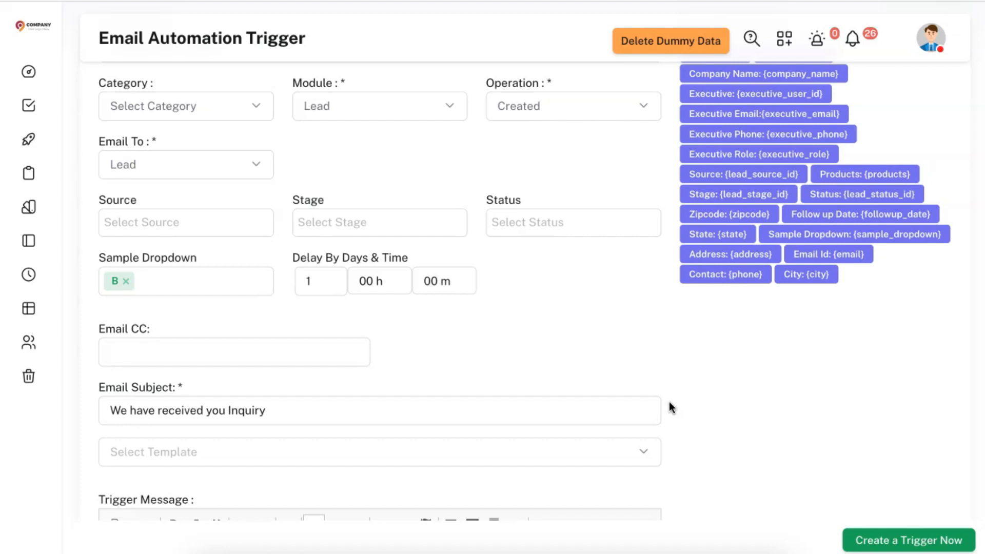
scroll(912, 192, "up", 1)
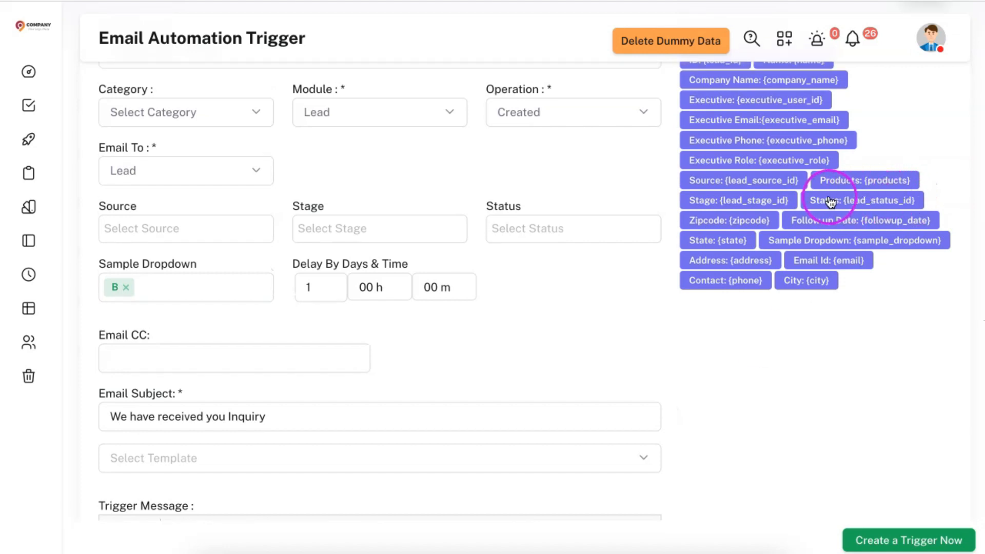
scroll(830, 202, "up", 1)
scroll(782, 170, "up", 2)
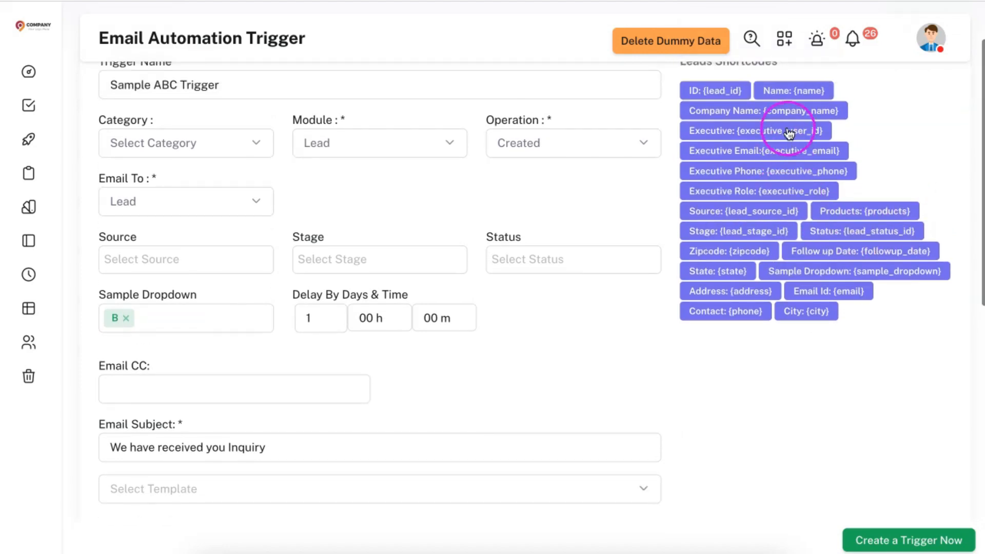
scroll(789, 133, "down", 3)
scroll(801, 187, "up", 4)
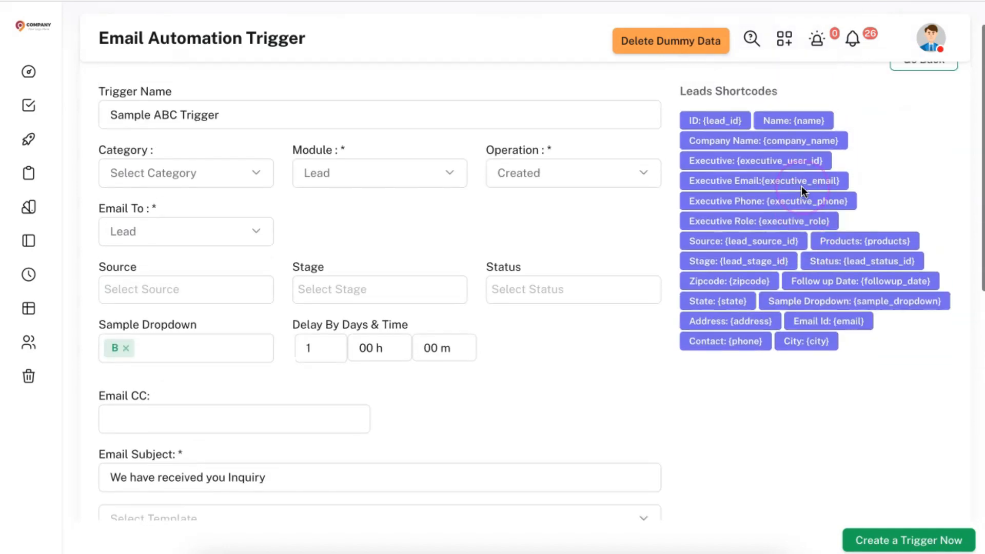
scroll(801, 186, "up", 1)
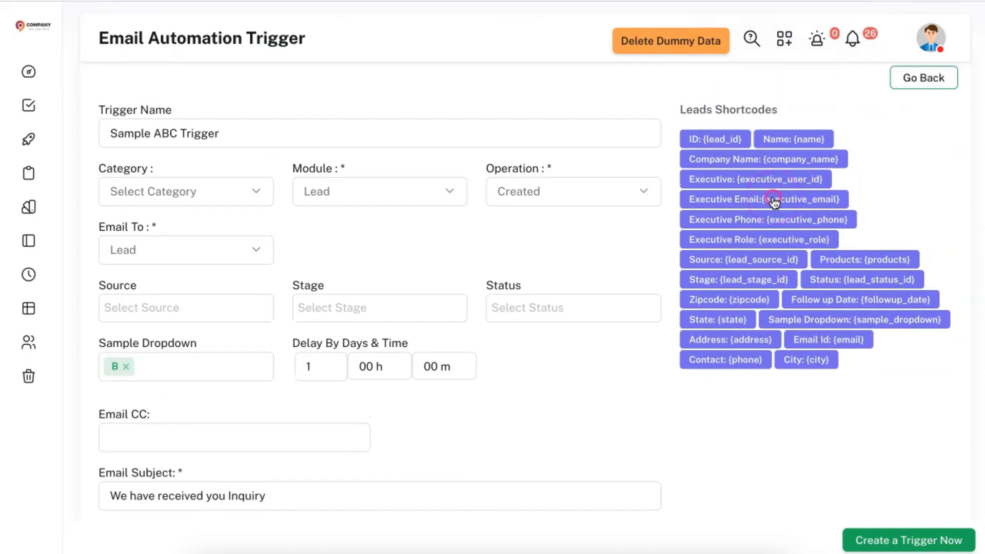
scroll(775, 200, "down", 4)
scroll(772, 195, "up", 3)
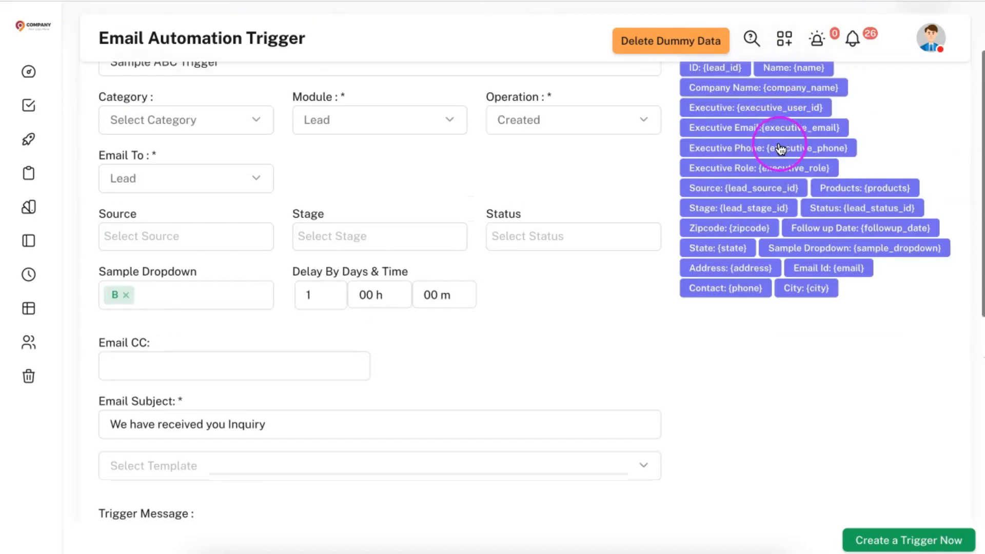
scroll(780, 148, "down", 3)
scroll(777, 159, "up", 2)
scroll(792, 264, "down", 7)
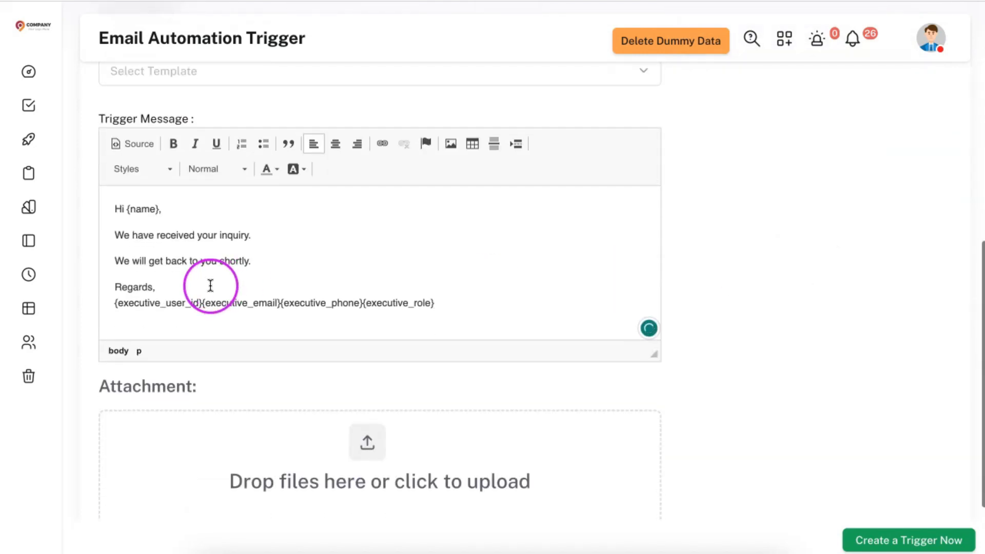
- Split the executive shortcodes in the signature onto separate lines, with a comma ending each of the first three
left_click(202, 303)
type(",")
key("shift+Return")
left_click(194, 318)
key("shift+Return")
left_click(242, 304)
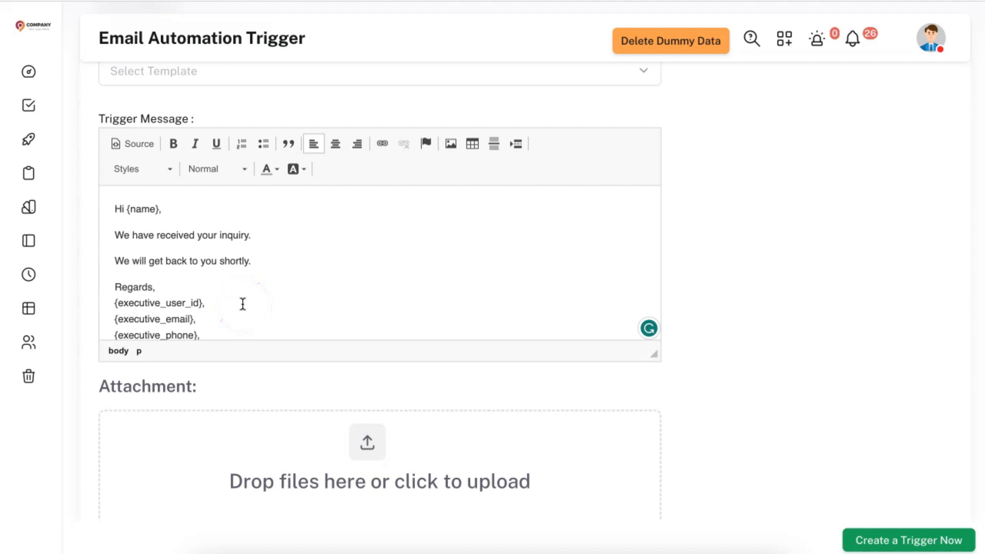
- Review the completed trigger form and its attachment area, and create the Sample ABC Trigger
scroll(243, 304, "down", 2)
scroll(243, 304, "up", 2)
scroll(473, 359, "down", 2)
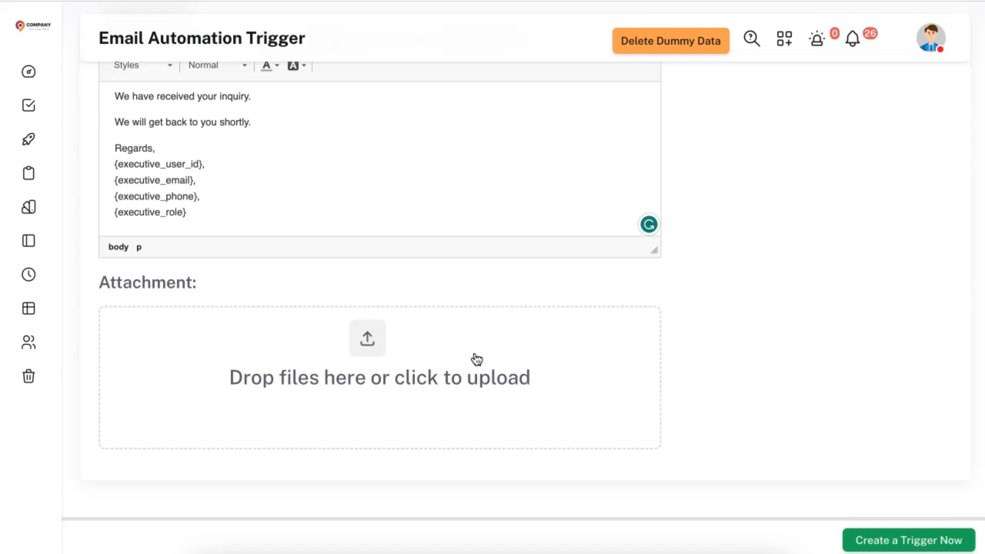
scroll(477, 359, "up", 10)
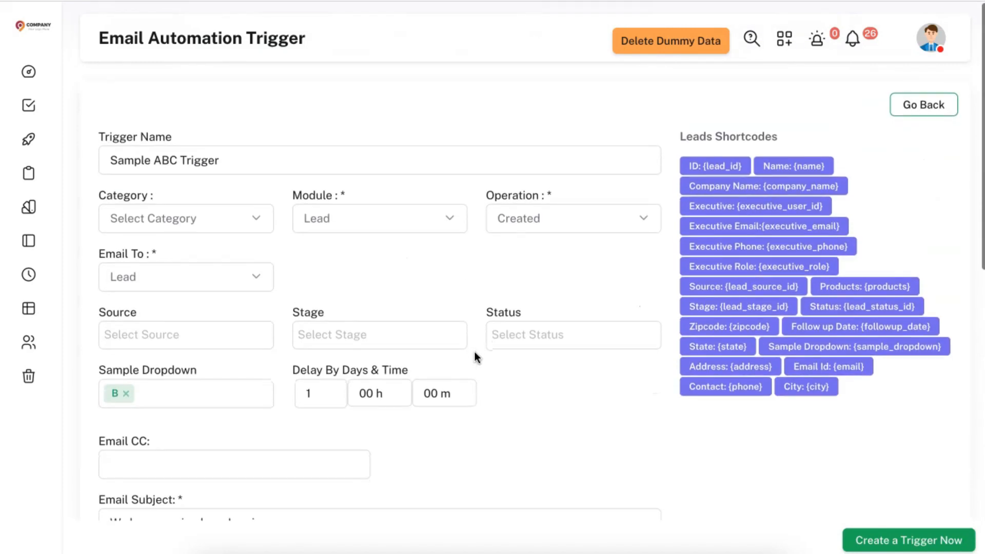
scroll(474, 352, "down", 5)
left_click(879, 540)
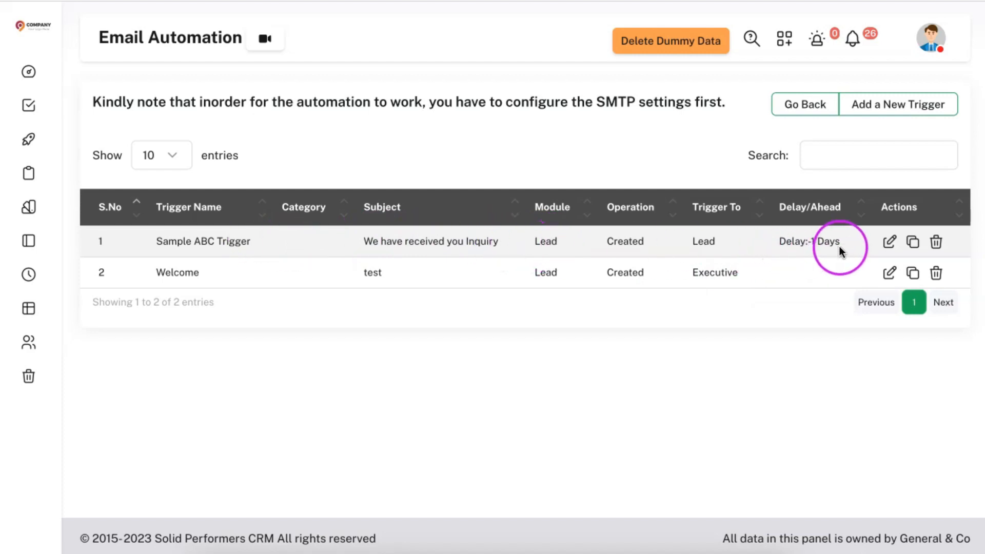
- Start another email trigger with the Followup Date Time operation and its timing set to Ahead
left_click(872, 113)
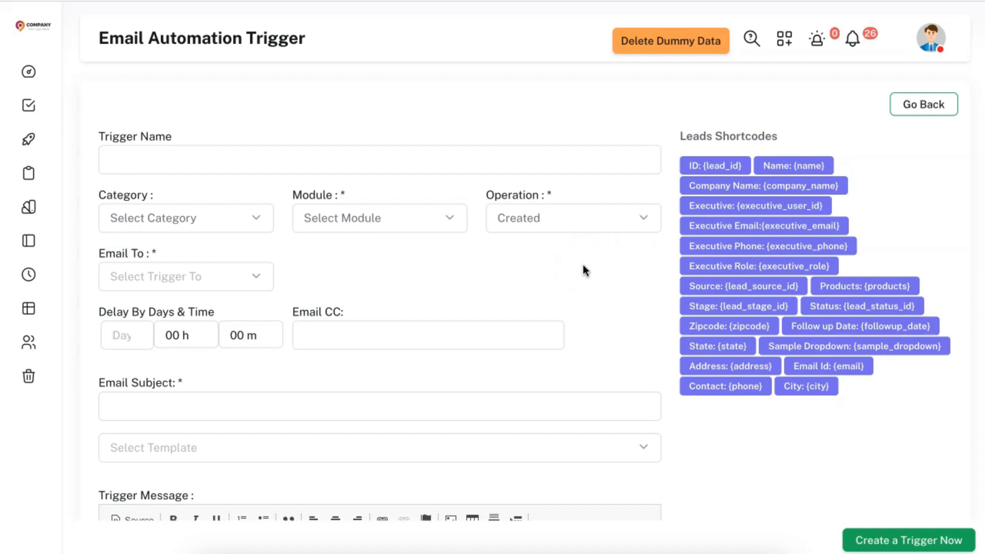
left_click(551, 224)
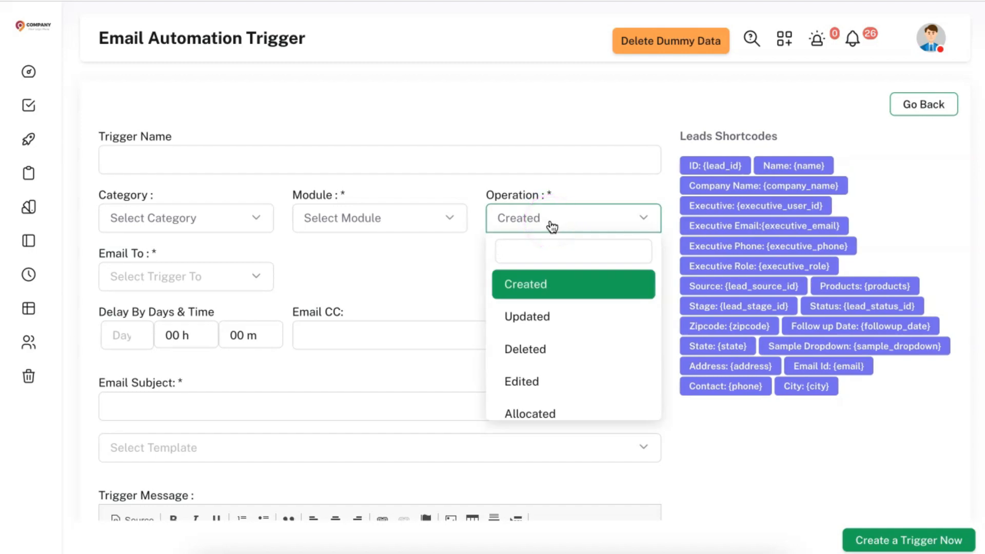
scroll(564, 344, "down", 1)
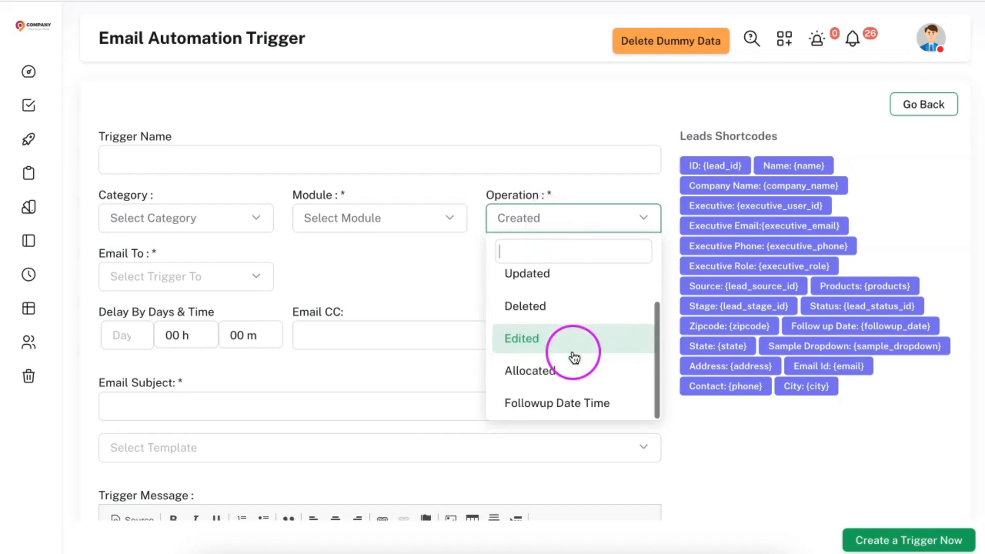
left_click(575, 405)
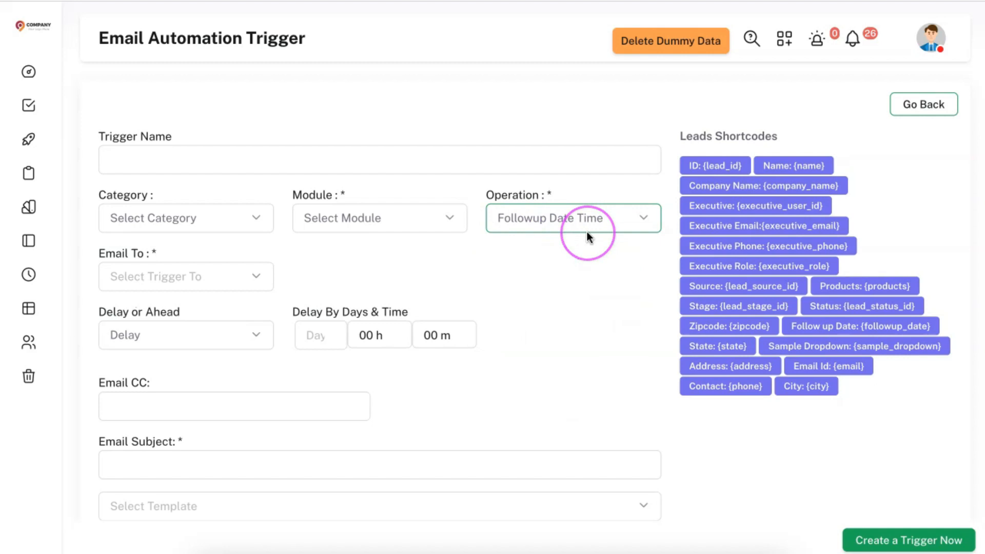
left_click(186, 343)
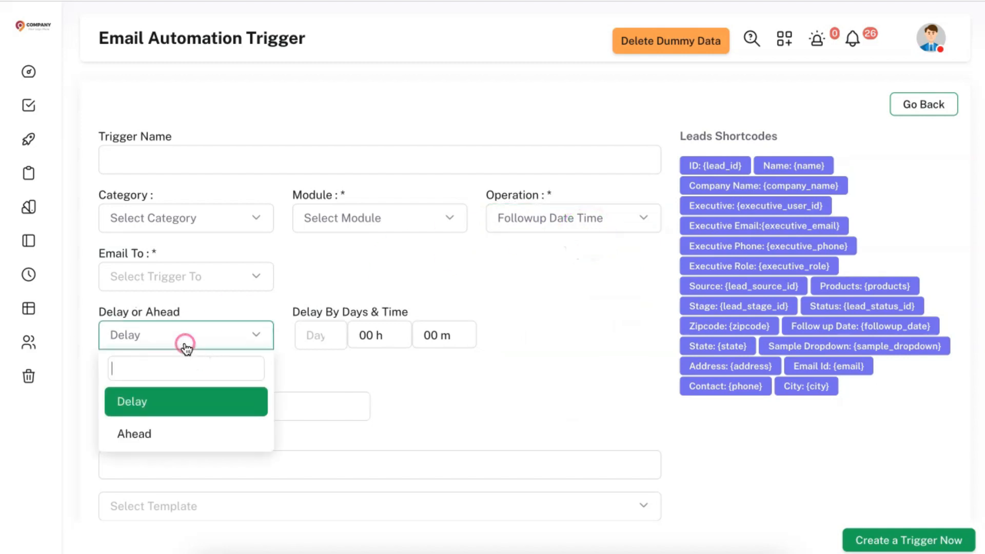
left_click(186, 440)
left_click(311, 353)
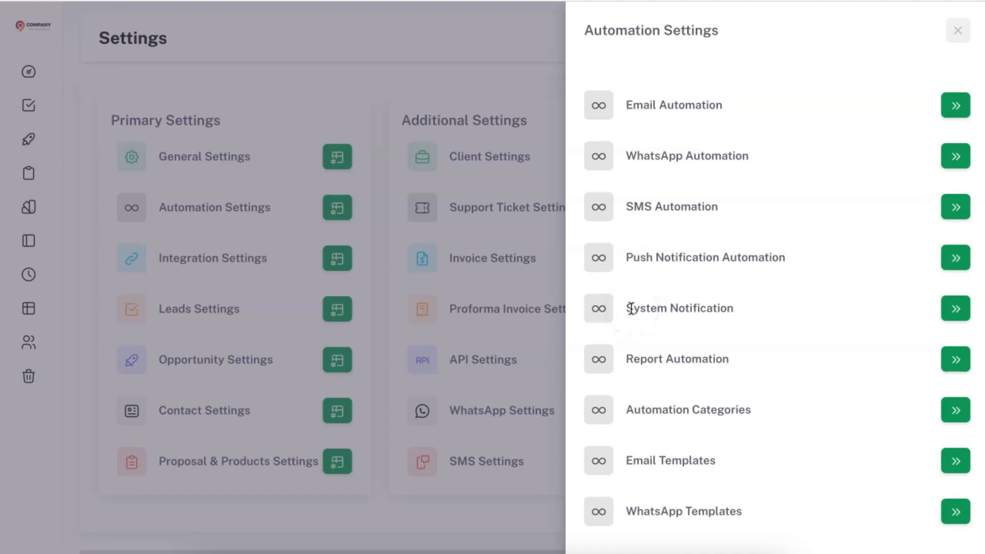
- Start a new email template named "ABC" with the subject "Welcome to SPS"
left_click(514, 102)
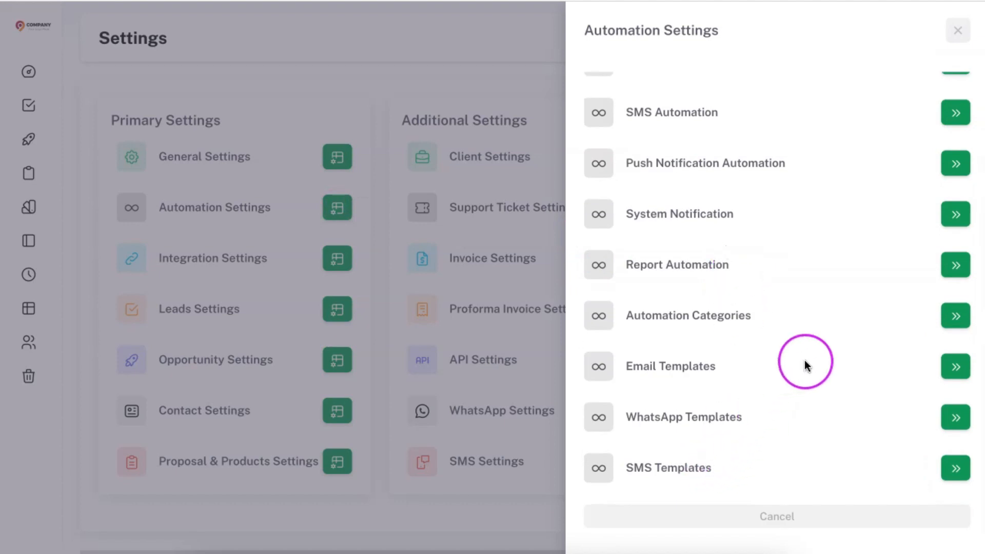
left_click(956, 366)
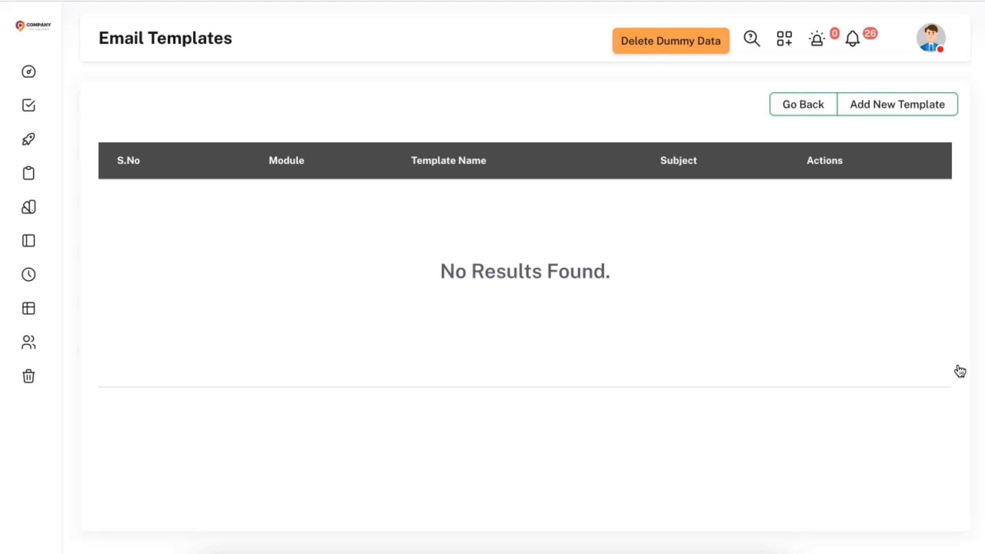
left_click(931, 111)
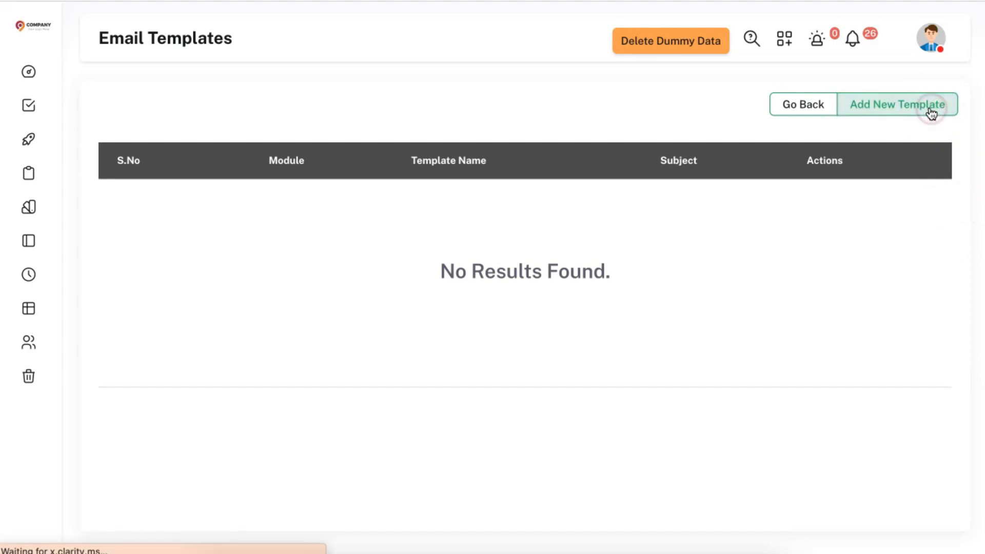
left_click(370, 174)
left_click(186, 170)
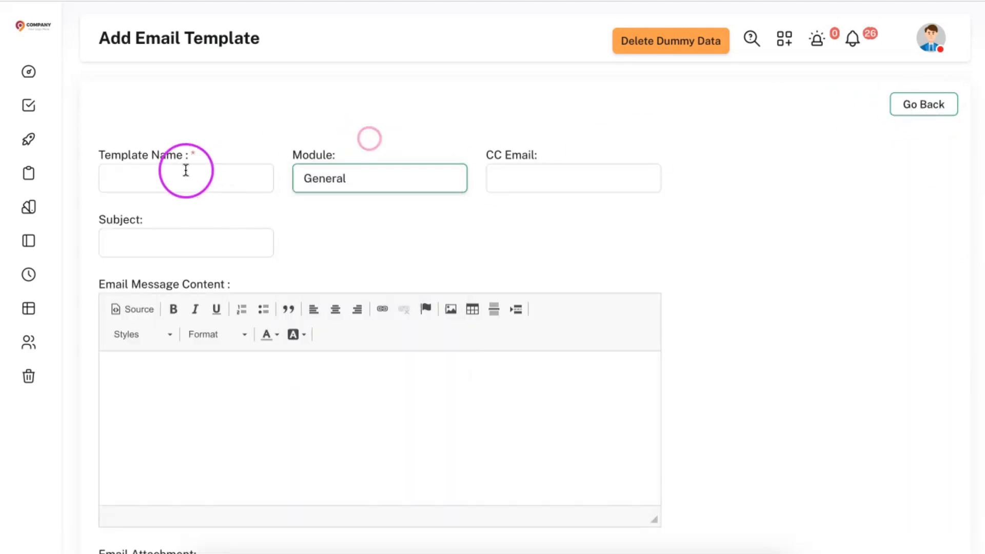
type("ABC")
left_click(175, 223)
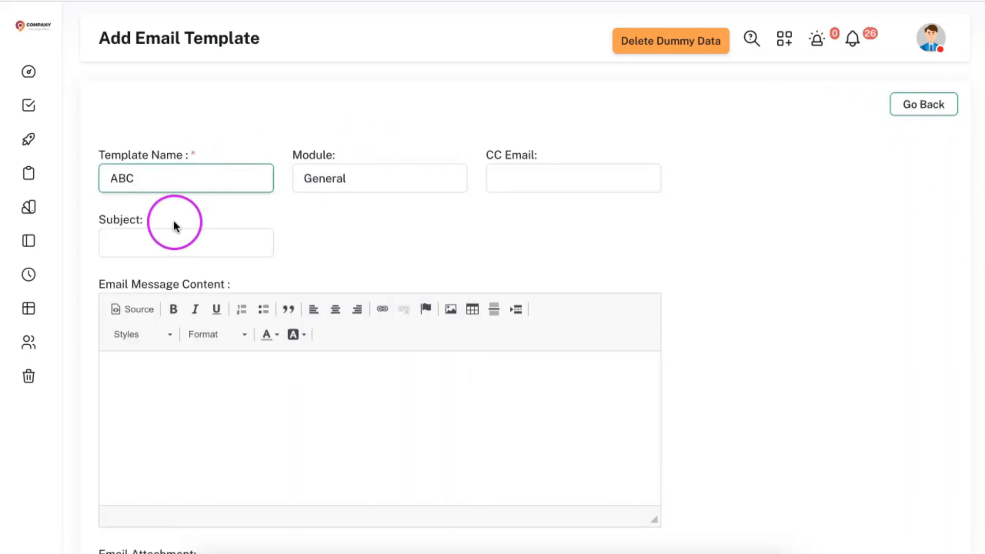
type("Welcome to SPS")
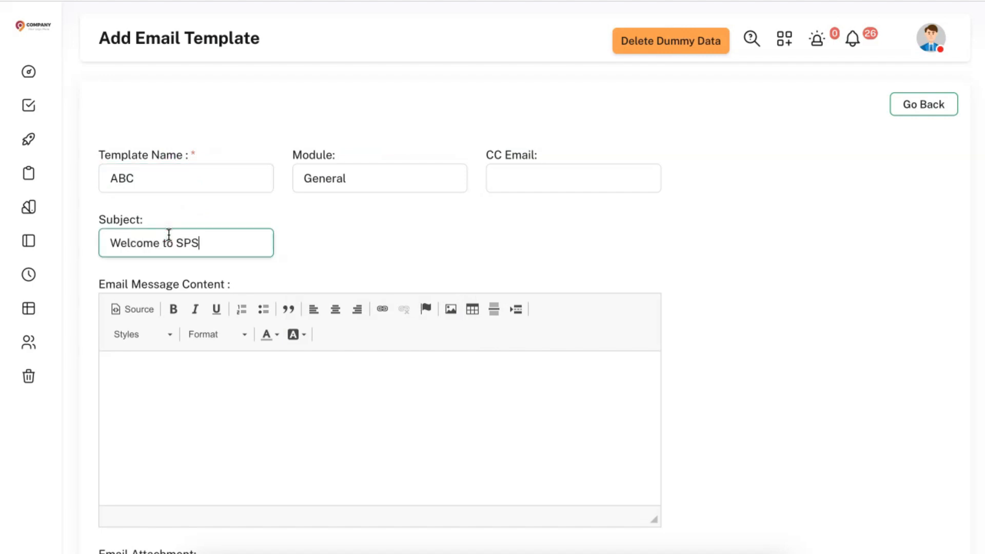
- Assign the template to the Leads module, write "Hi {name}" and "How are you doing?" as its message, and create it
left_click(247, 384)
type("Hi")
left_click(385, 185)
left_click(367, 197)
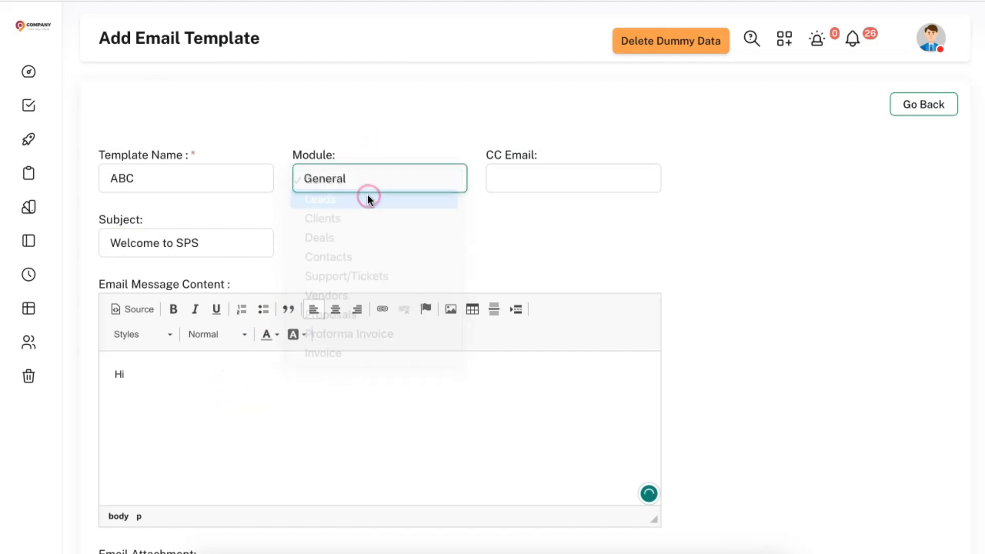
left_click(200, 374)
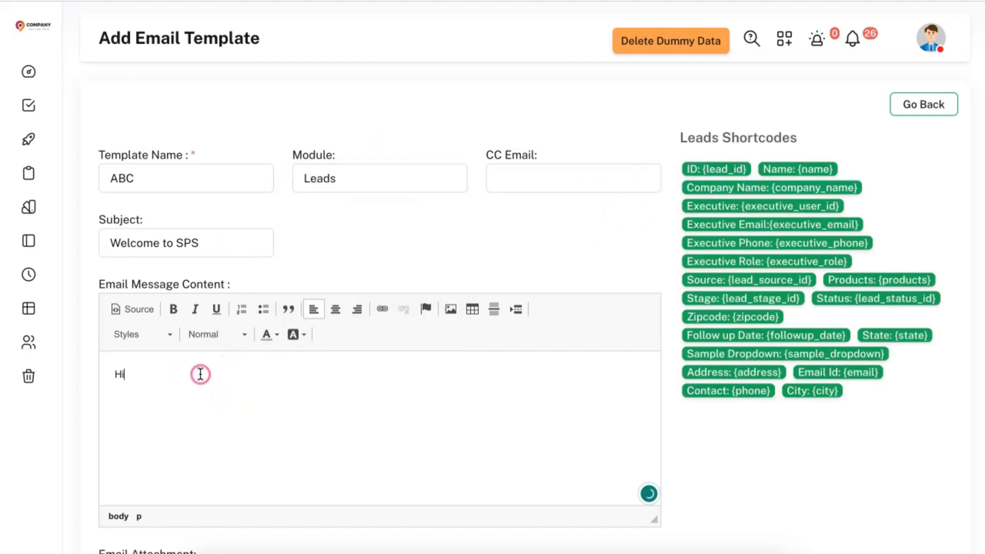
left_click(785, 169)
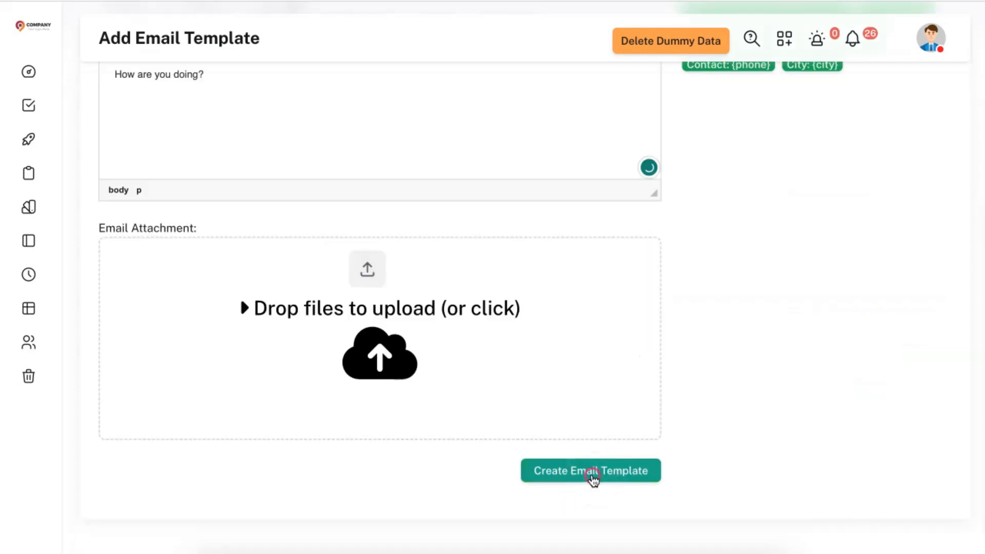
left_click(593, 475)
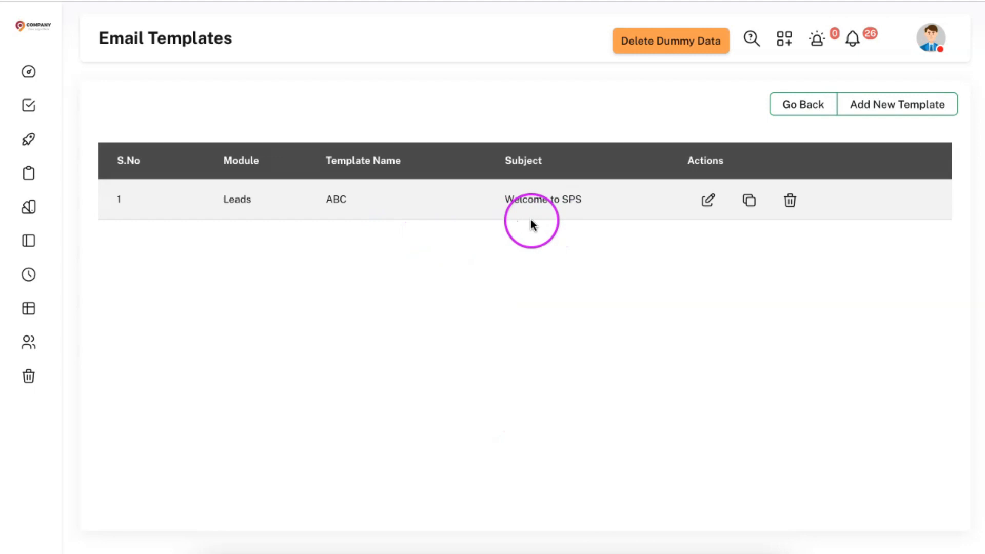
- Compose an email to the SVS lead from the ABC template and check its subject and personalised greeting
left_click(45, 105)
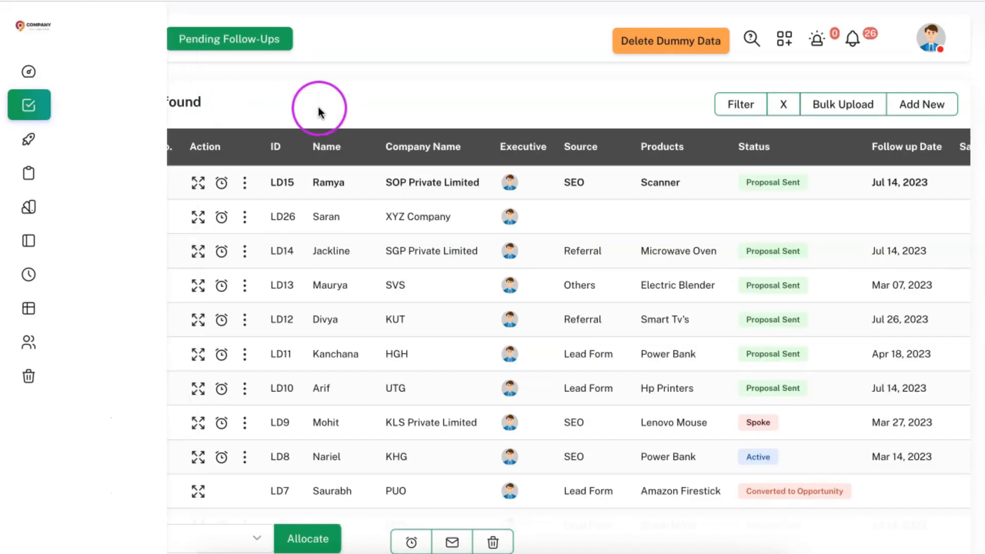
left_click(244, 285)
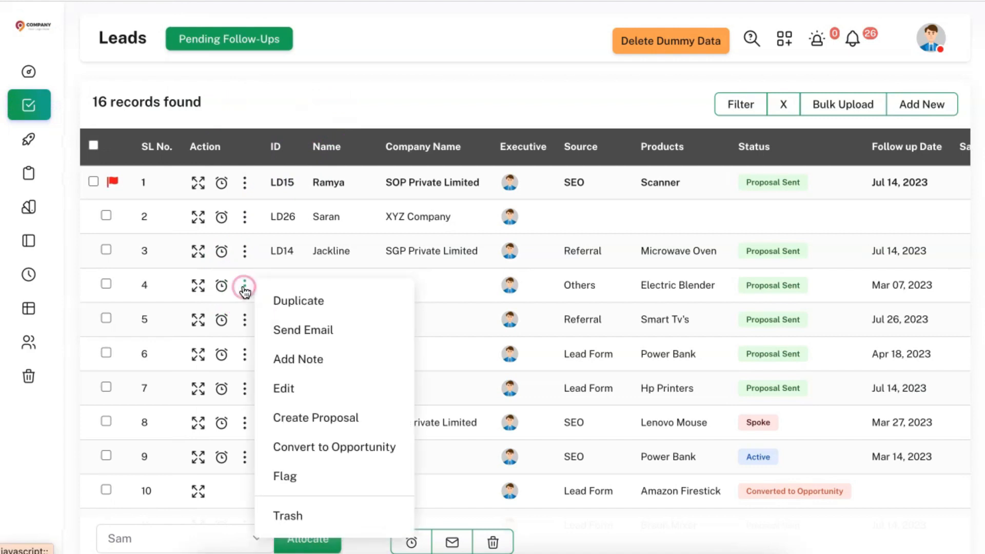
left_click(256, 301)
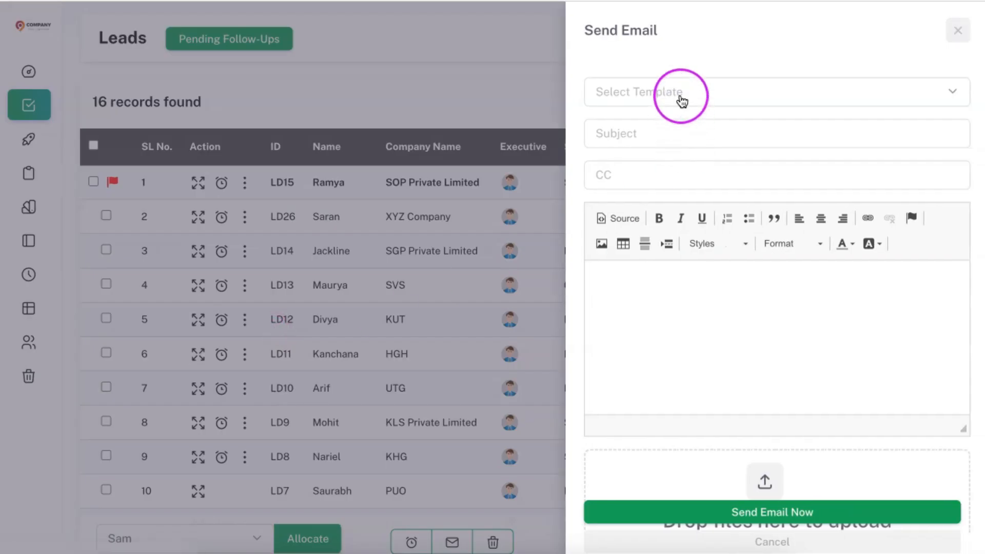
left_click(680, 96)
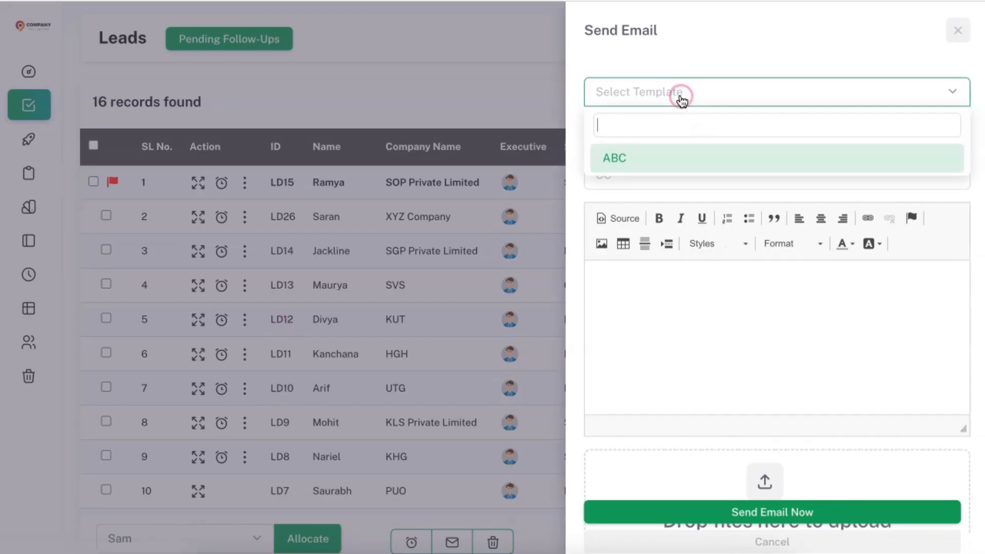
left_click(660, 165)
left_click(598, 133)
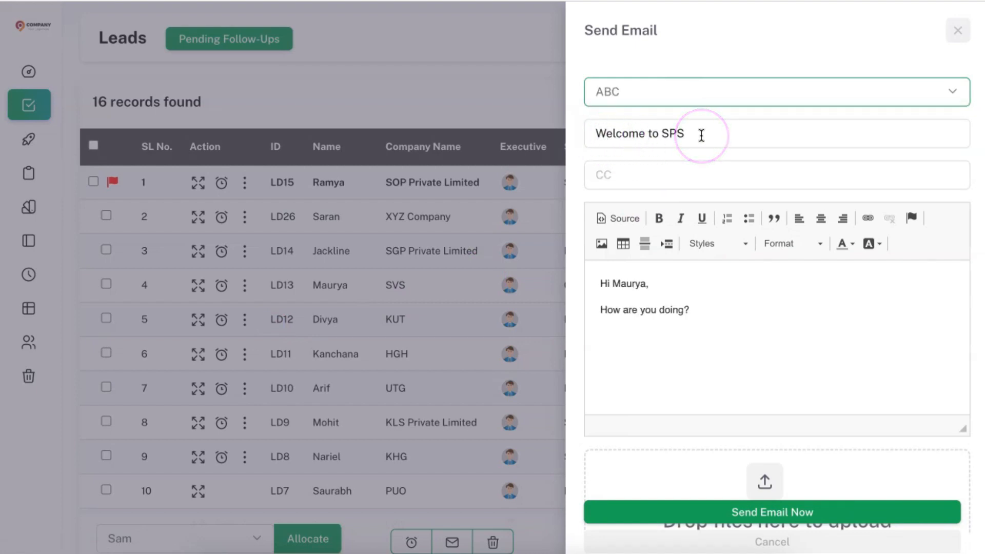
left_click_drag(647, 286, 615, 285)
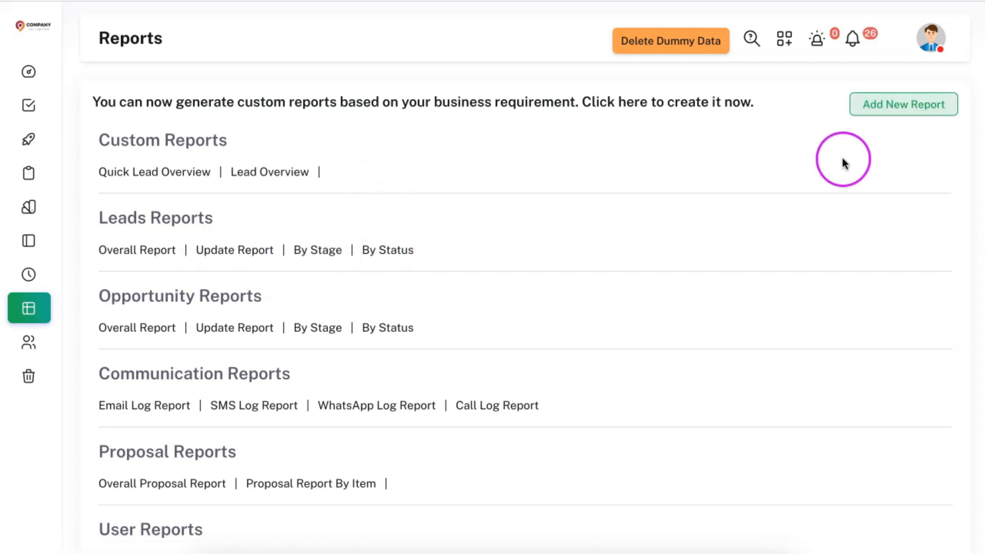
- Look over the custom report list and its options for new summary and detail reports, and return to the Reports overview
left_click(896, 105)
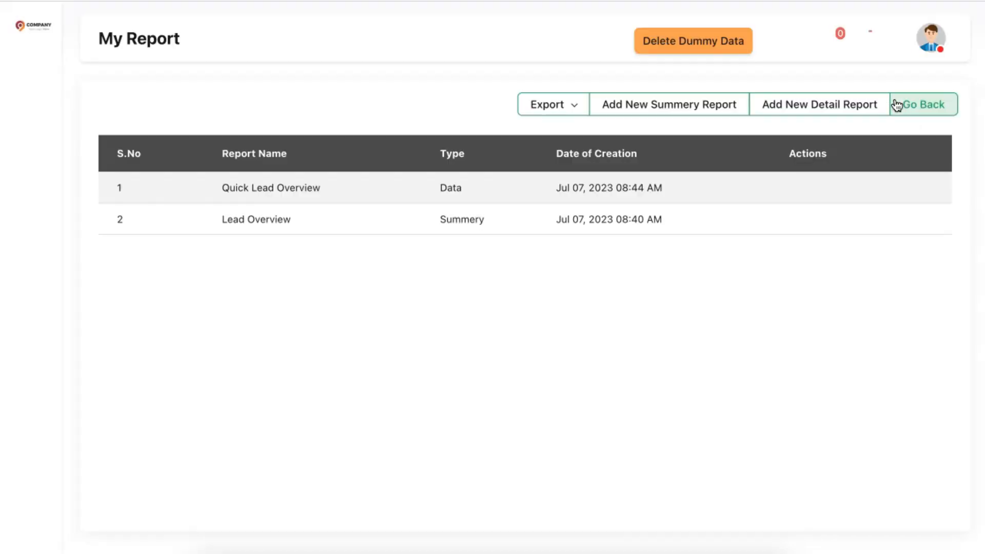
left_click(858, 107)
left_click(706, 110)
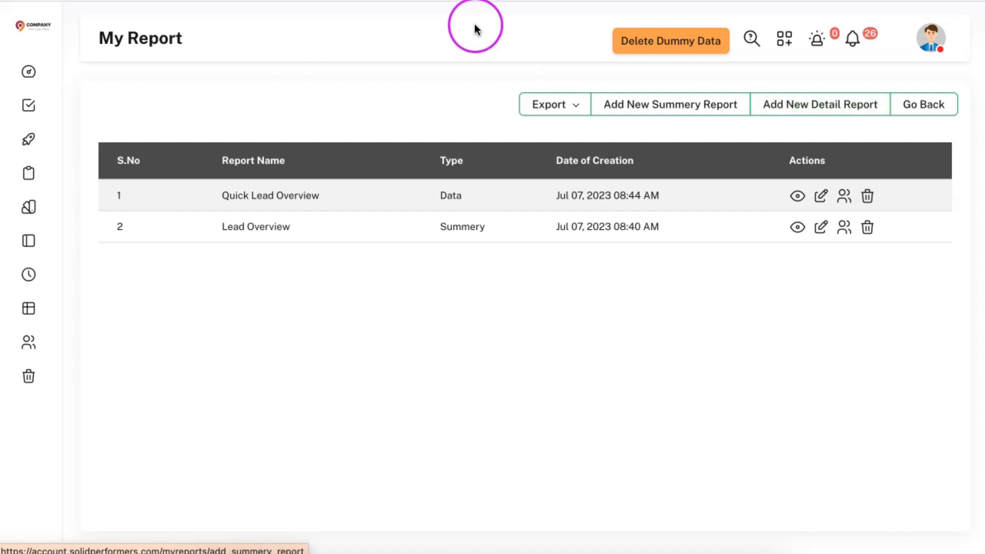
left_click(420, 1)
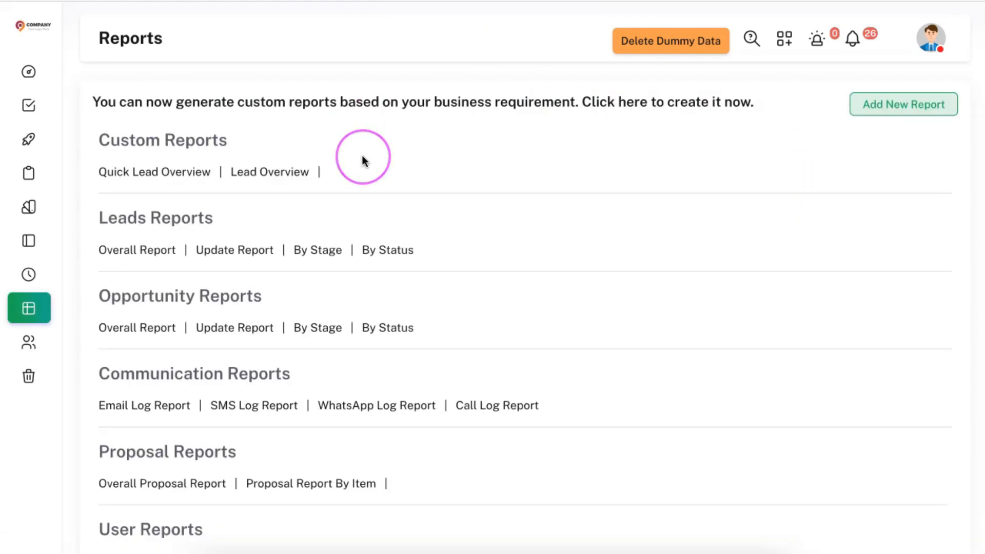
- Open the dashboard and view its target, leads and opportunity overview
left_click(44, 77)
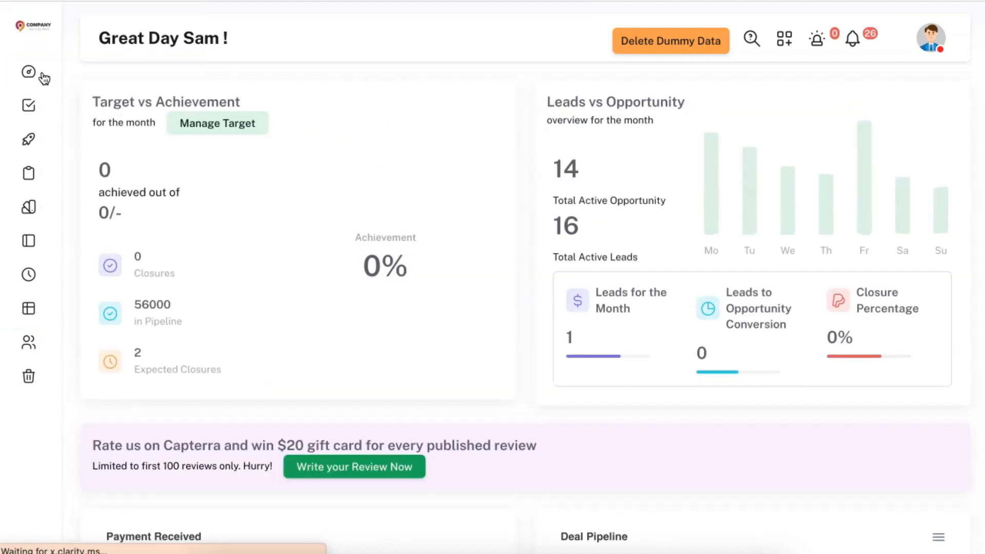
left_click(93, 98)
left_click(351, 104)
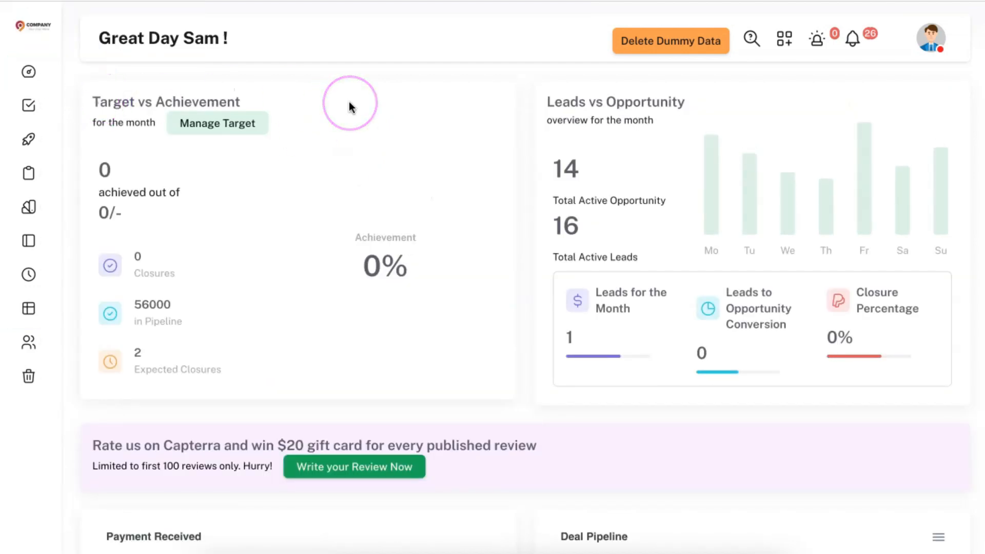
left_click(365, 112)
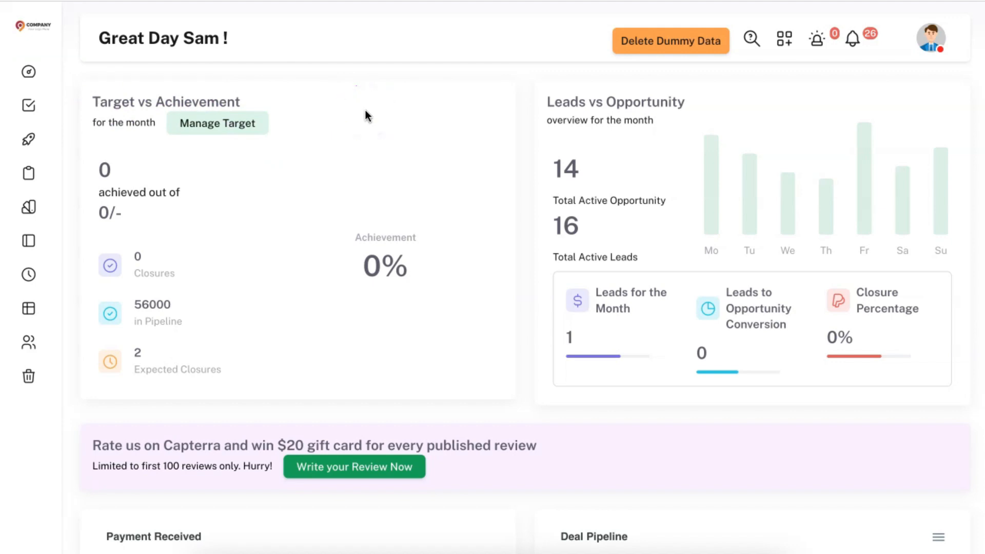